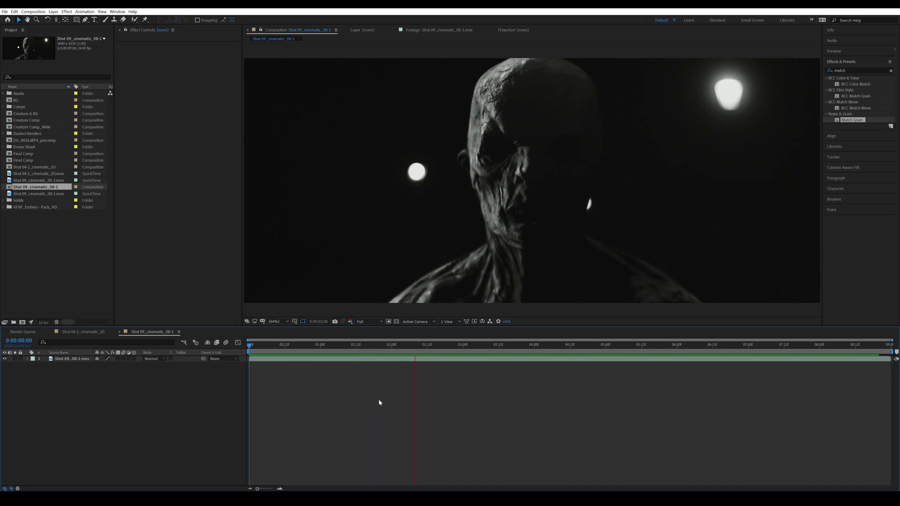
Step: Preview the Shot 09_cinematic_08-1 composition and switch to the Shot 04-2_cinematic_03 composition
{"action": "key", "text": "space"}
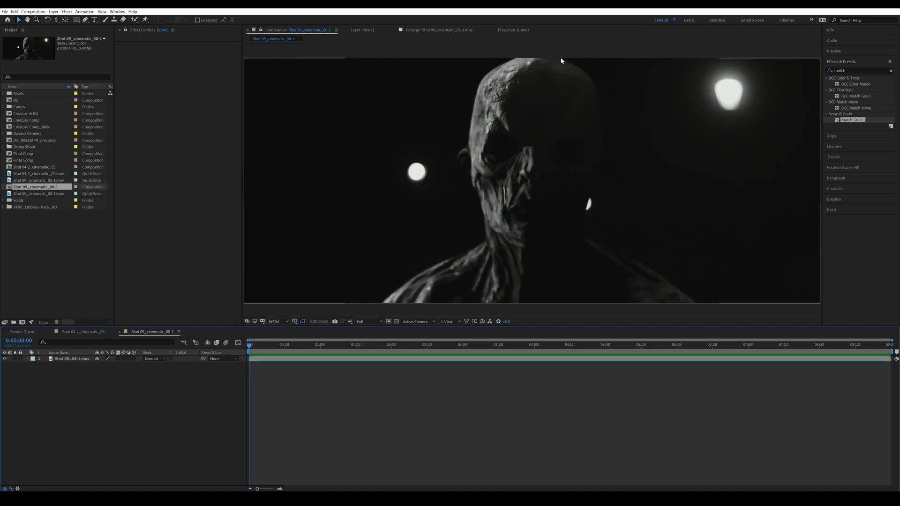
{"action": "key", "text": "space"}
{"action": "key", "text": "space"}
{"action": "left_click", "coordinate": [98, 336]}
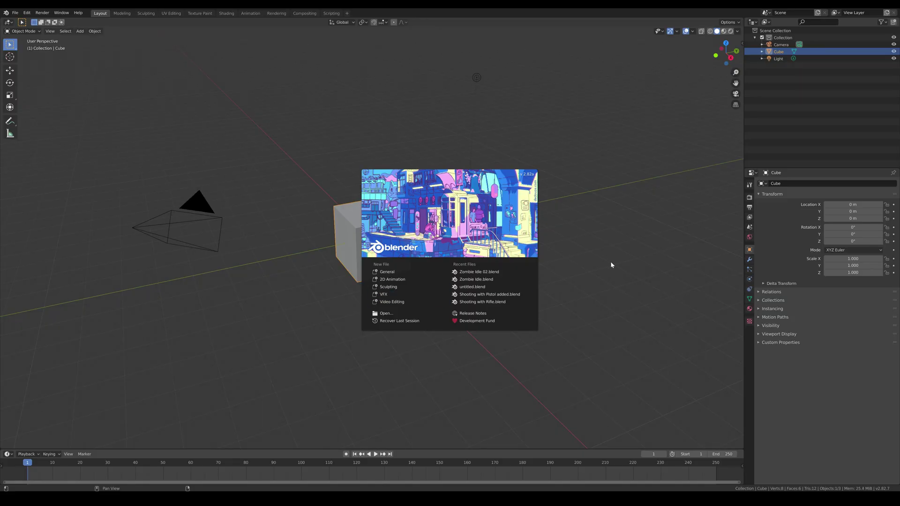
Step: Switch to Blender and delete the default camera, cube and light from the new scene
{"action": "left_click", "coordinate": [610, 261]}
{"action": "key", "text": "a"}
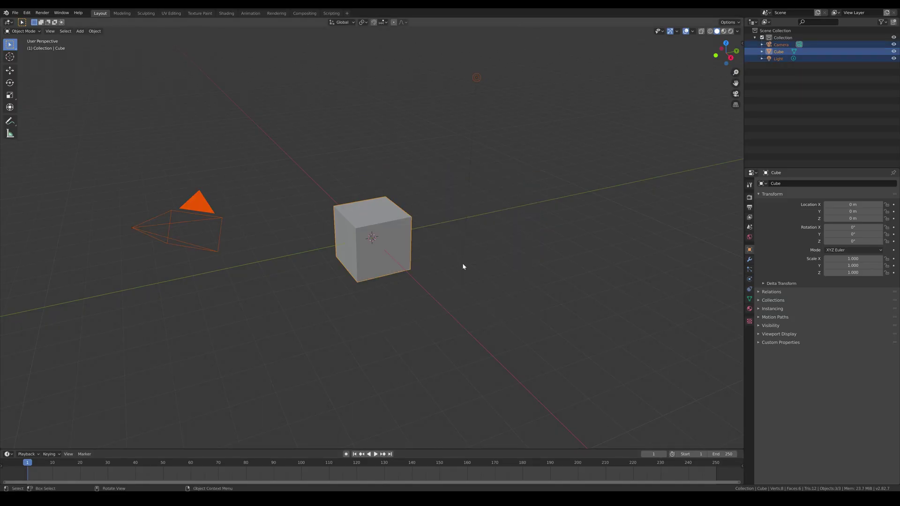
{"action": "key", "text": "x"}
{"action": "left_click", "coordinate": [463, 263]}
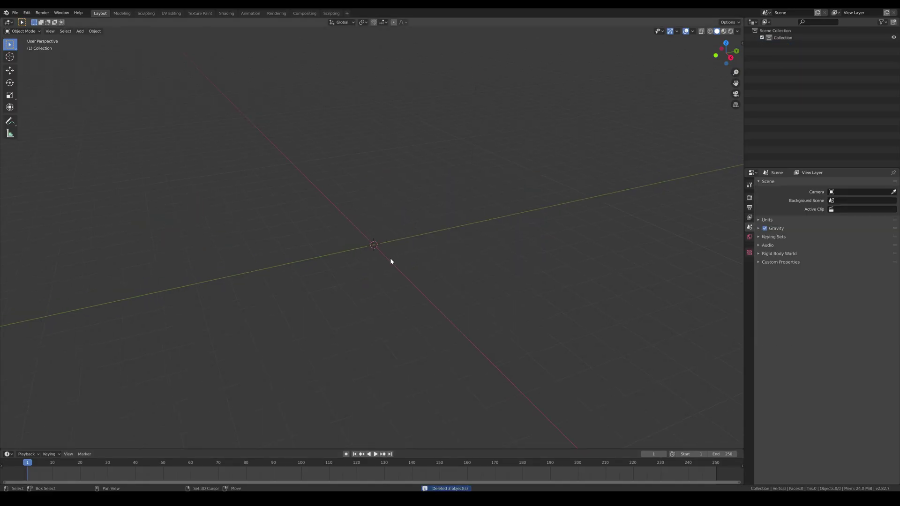
Step: Import the rigged creature model from its FBX file
{"action": "left_click", "coordinate": [15, 13]}
{"action": "mouse_move", "coordinate": [47, 107]}
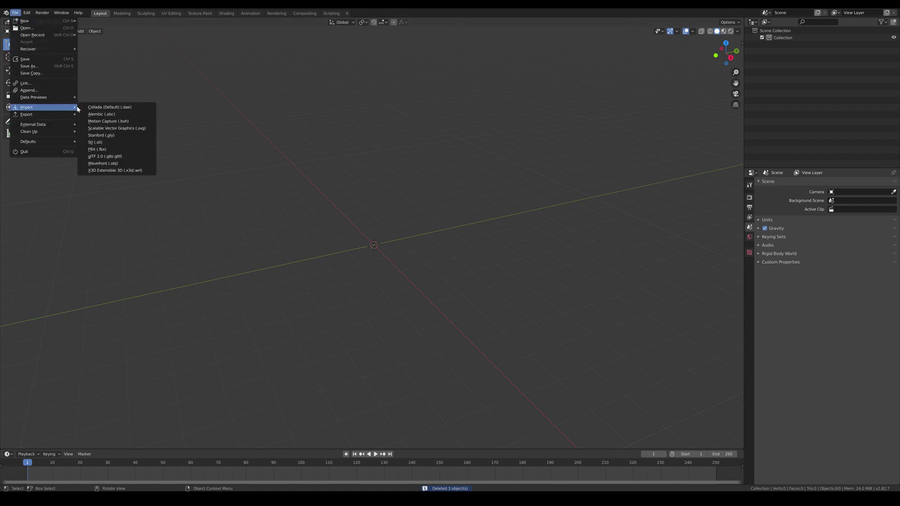
{"action": "left_click", "coordinate": [110, 149]}
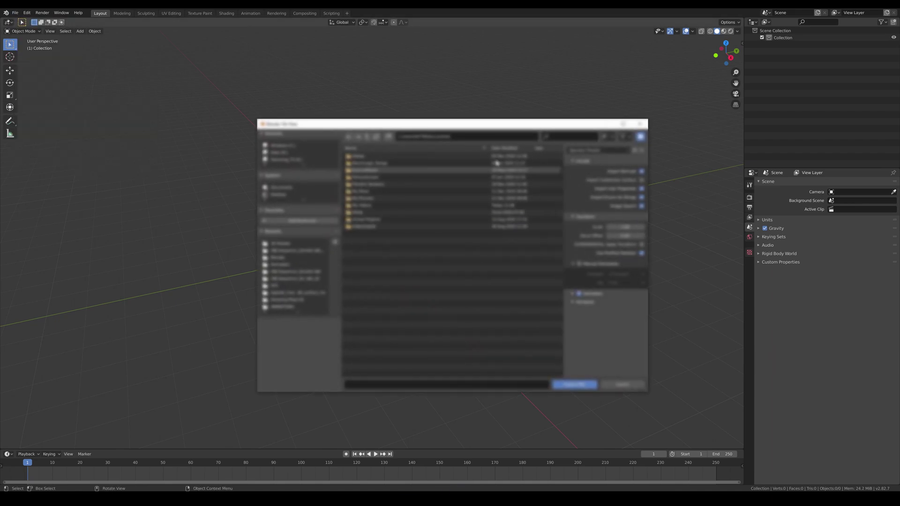
{"action": "double_click", "coordinate": [358, 177]}
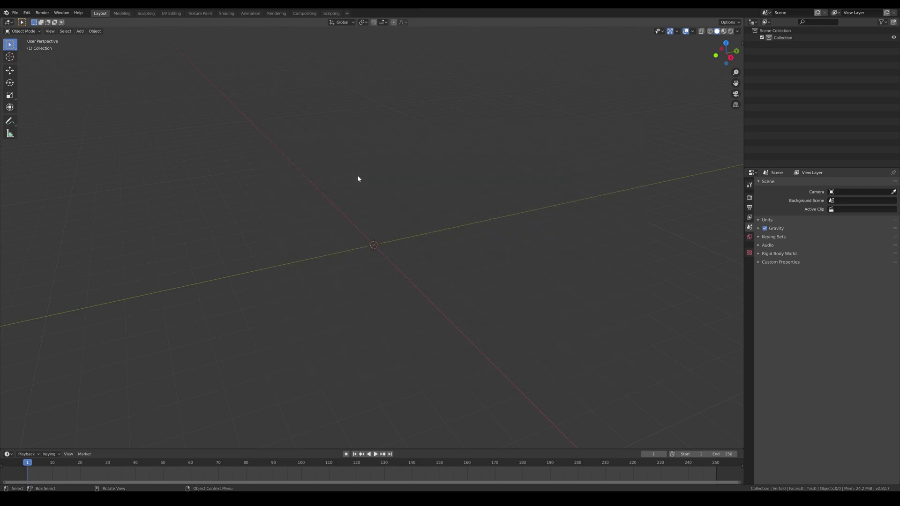
Step: Add a Subdivision Surface modifier to the Zomb creature mesh and set its viewport subdivisions to 2
{"action": "scroll", "coordinate": [358, 177], "scroll_direction": "up", "scroll_amount": 6}
{"action": "left_click_drag", "start_coordinate": [358, 177], "coordinate": [384, 227]}
{"action": "scroll", "coordinate": [392, 228], "scroll_direction": "up", "scroll_amount": 3}
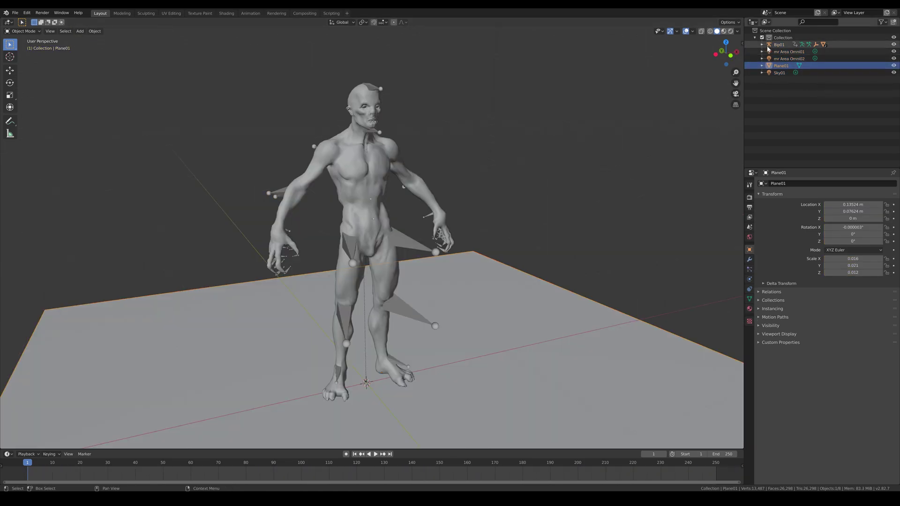
{"action": "left_click", "coordinate": [363, 108]}
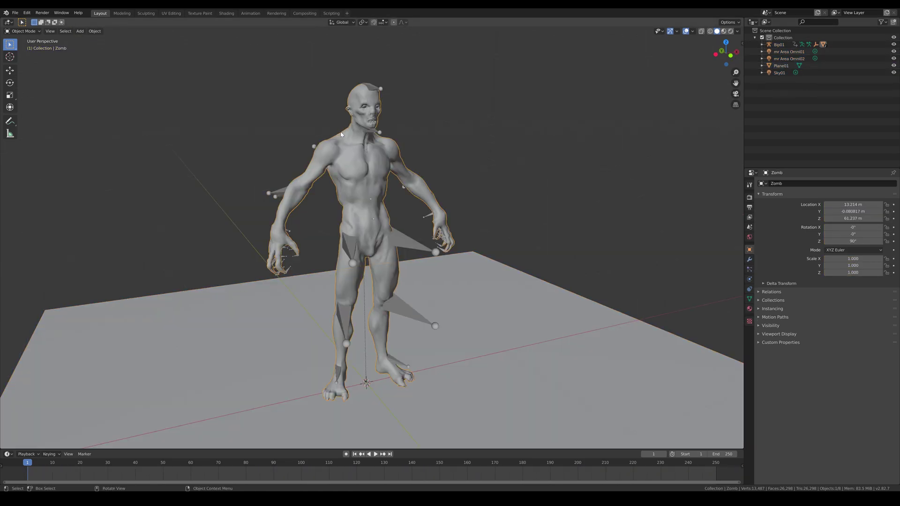
{"action": "left_click", "coordinate": [750, 260]}
{"action": "left_click", "coordinate": [790, 183]}
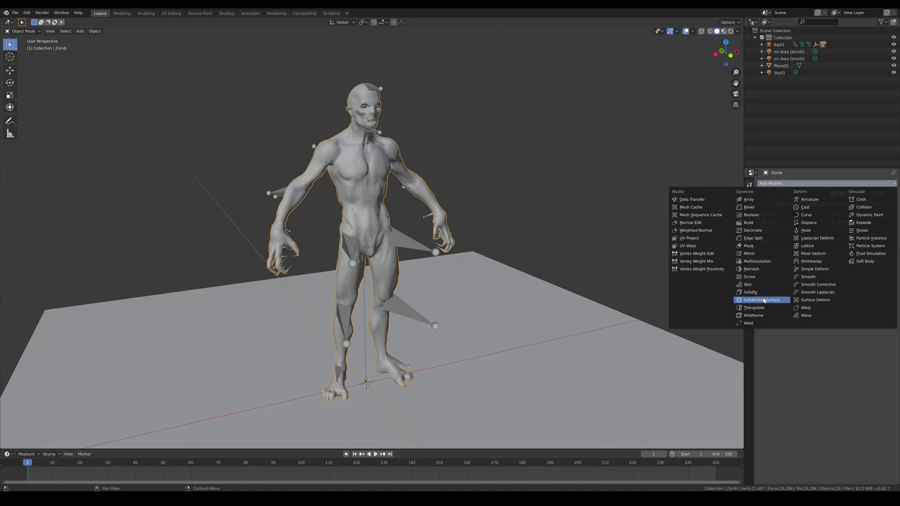
{"action": "left_click", "coordinate": [764, 300]}
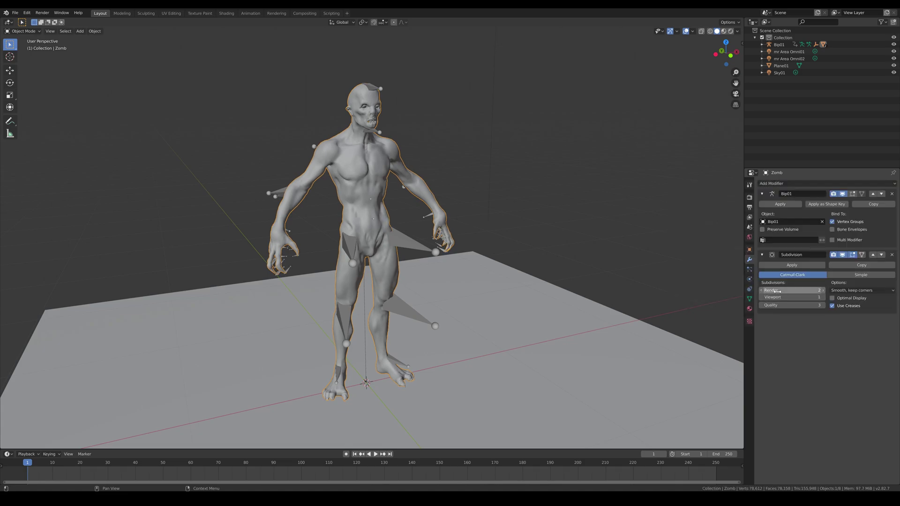
{"action": "left_click", "coordinate": [824, 297]}
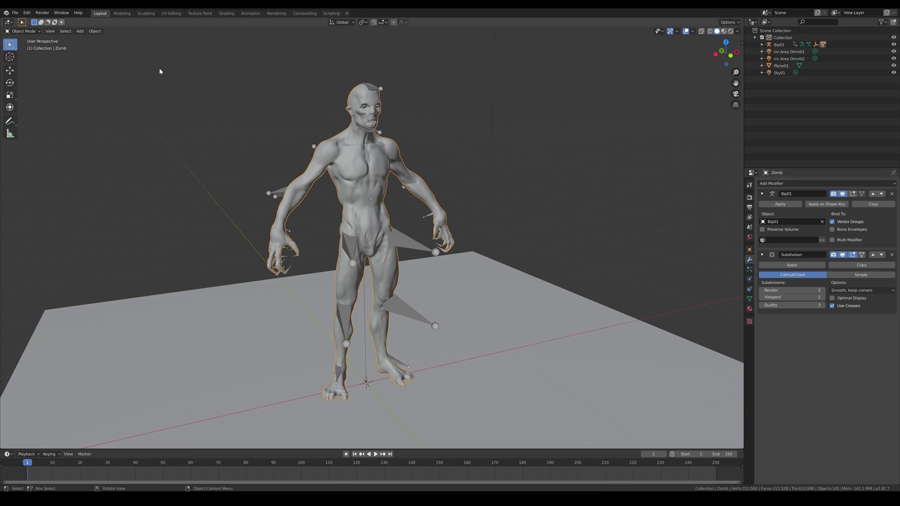
Step: Export the subdivided creature in Wavefront (.obj) format
{"action": "left_click", "coordinate": [16, 13]}
{"action": "mouse_move", "coordinate": [51, 114]}
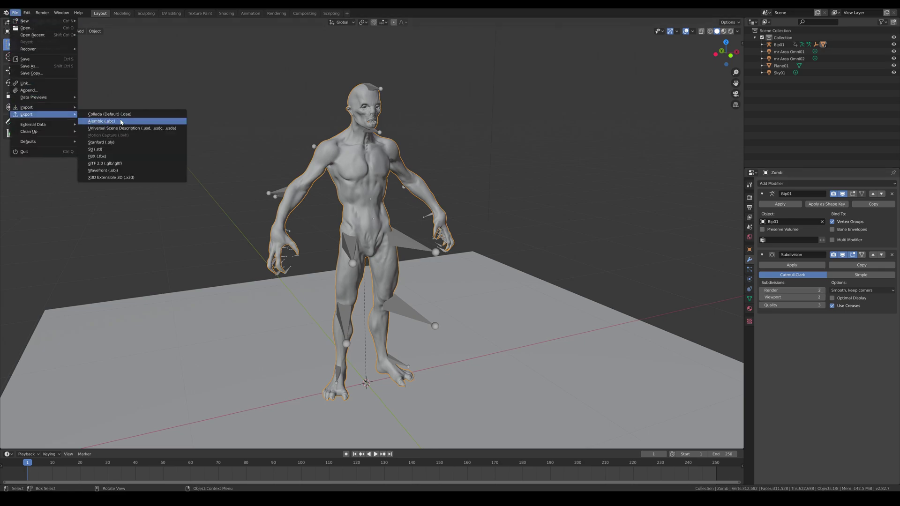
{"action": "left_click", "coordinate": [138, 172]}
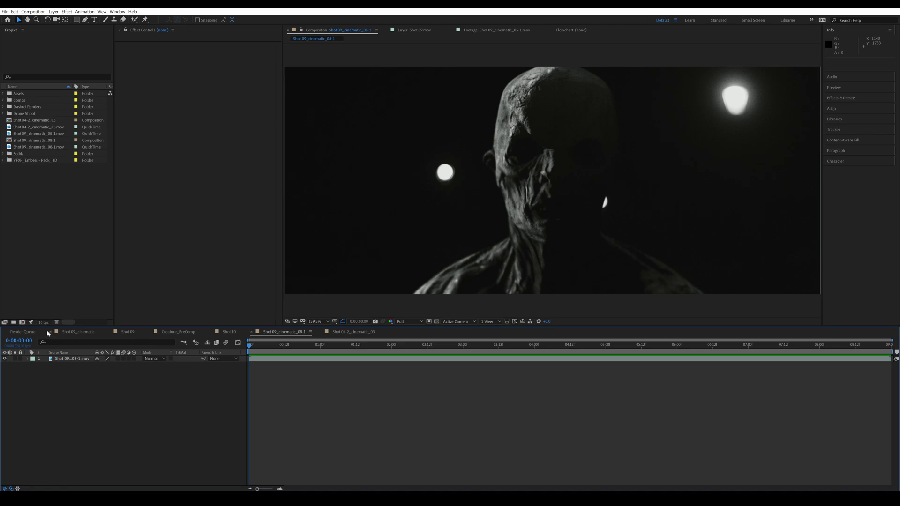
Step: Switch to After Effects and create a new composition named Creature Comp
{"action": "left_click", "coordinate": [22, 322]}
{"action": "left_click", "coordinate": [471, 431]}
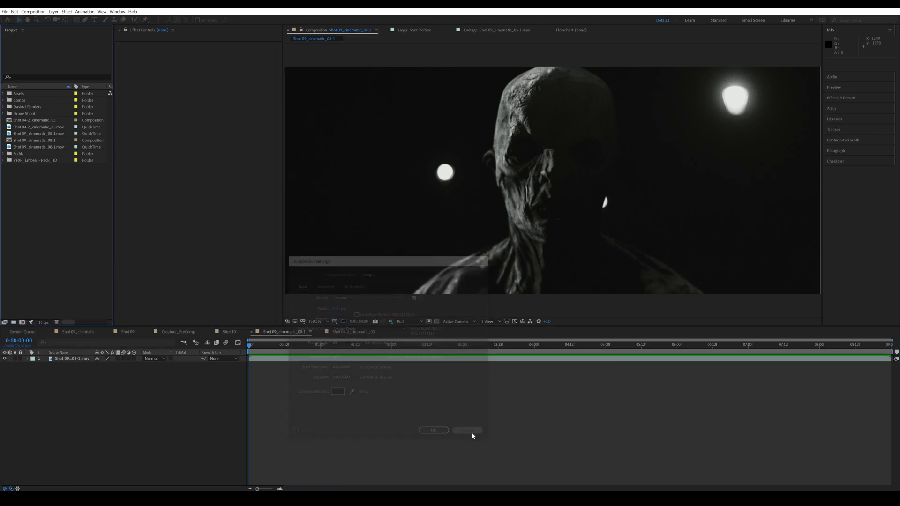
{"action": "key", "text": "ctrl+n"}
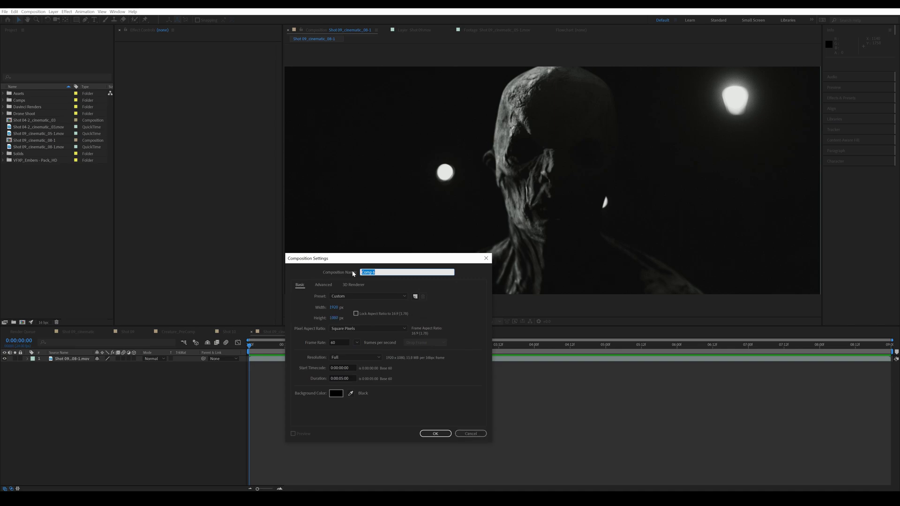
{"action": "type", "text": "Creature Com"}
{"action": "key", "text": "Return"}
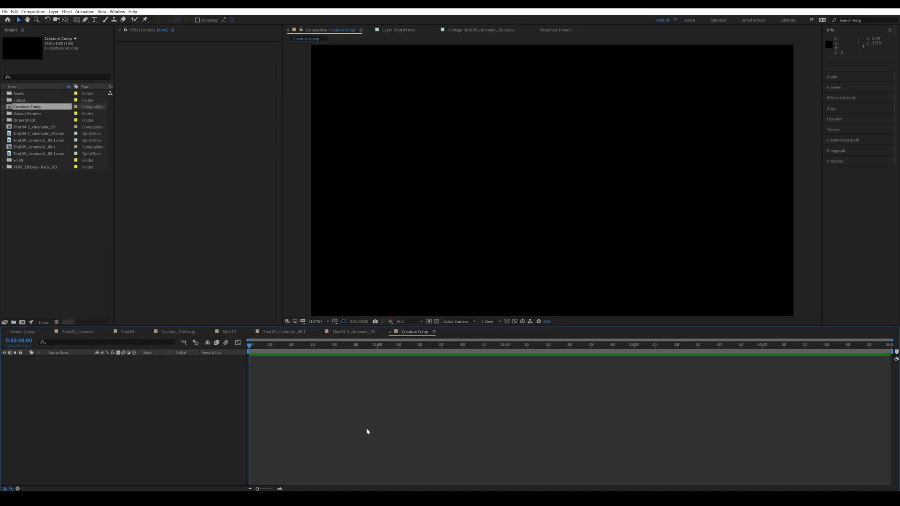
Step: Create a solid named E3D - Creature in the Creature Comp composition
{"action": "key", "text": "ctrl+y"}
{"action": "type", "text": "E3D"}
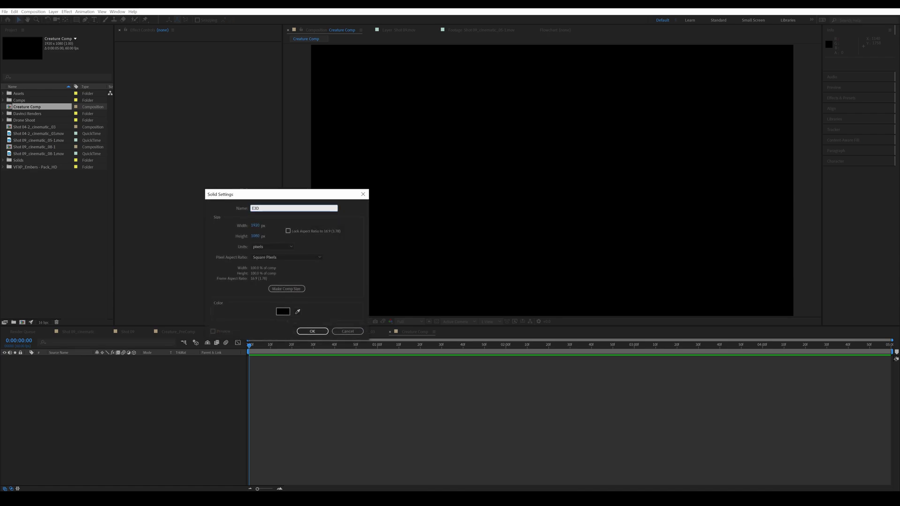
{"action": "type", "text": " - Creature"}
{"action": "key", "text": "Return"}
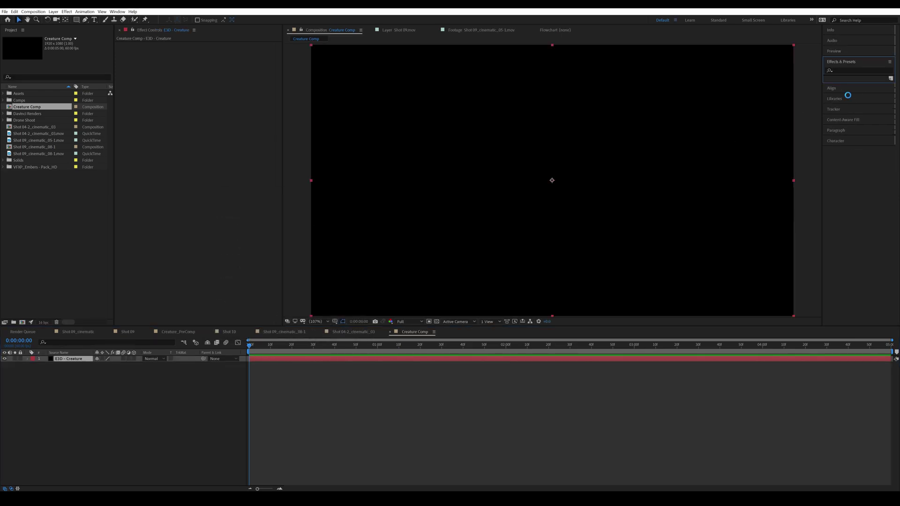
Step: Find the Element effect and apply it to the E3D - Creature solid
{"action": "left_click", "coordinate": [857, 70]}
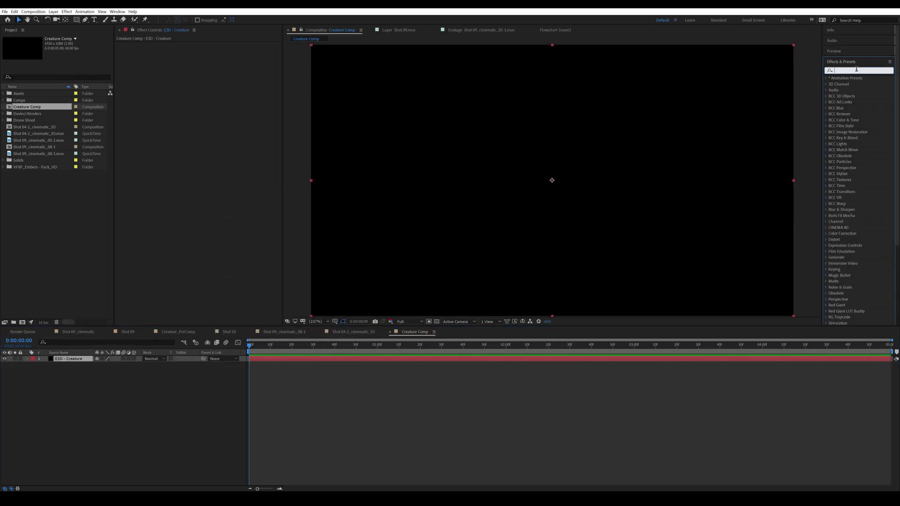
{"action": "type", "text": "elemen"}
{"action": "left_click_drag", "start_coordinate": [848, 84], "coordinate": [577, 136]}
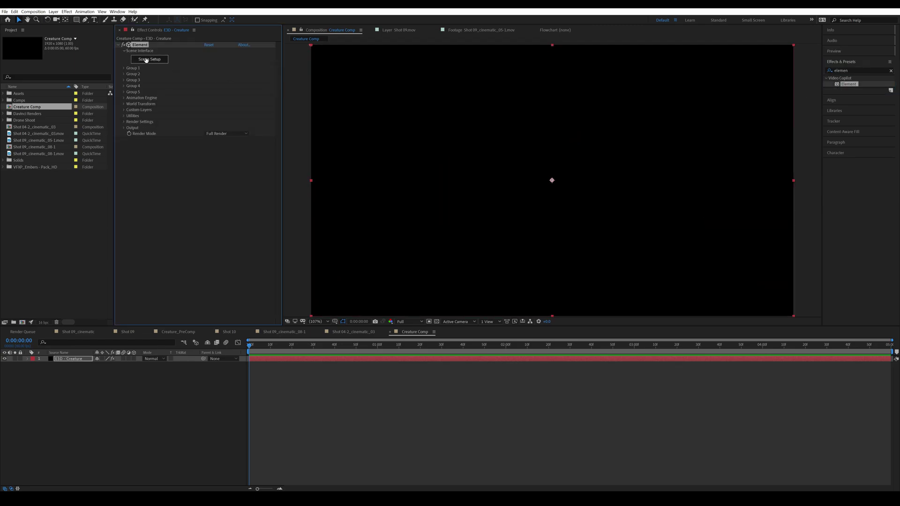
Step: Open Element's Scene Setup and import the zombie idle OBJ files as a 3D sequence
{"action": "left_click", "coordinate": [146, 59]}
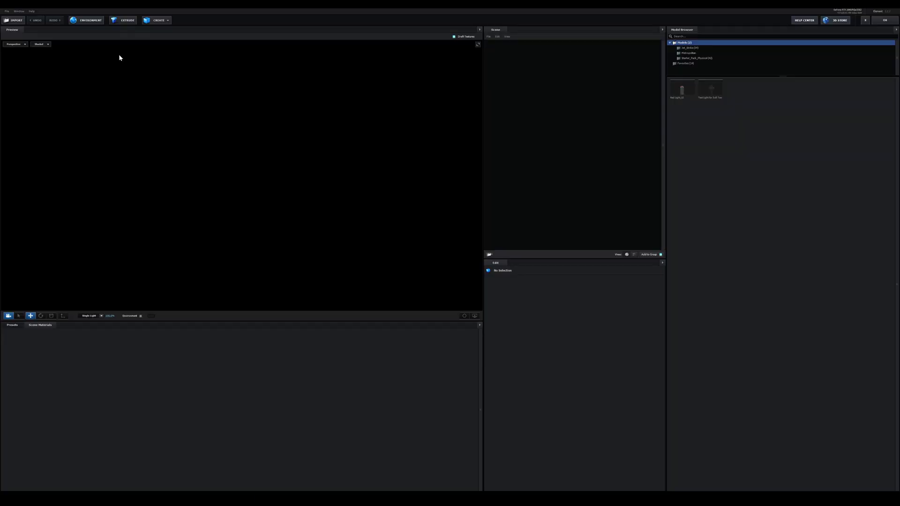
{"action": "left_click", "coordinate": [8, 12]}
{"action": "mouse_move", "coordinate": [47, 20]}
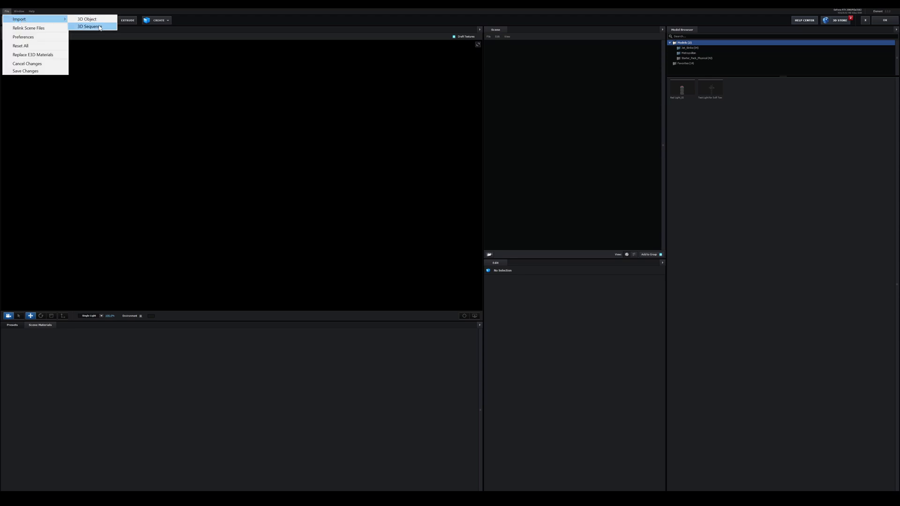
{"action": "left_click", "coordinate": [98, 27]}
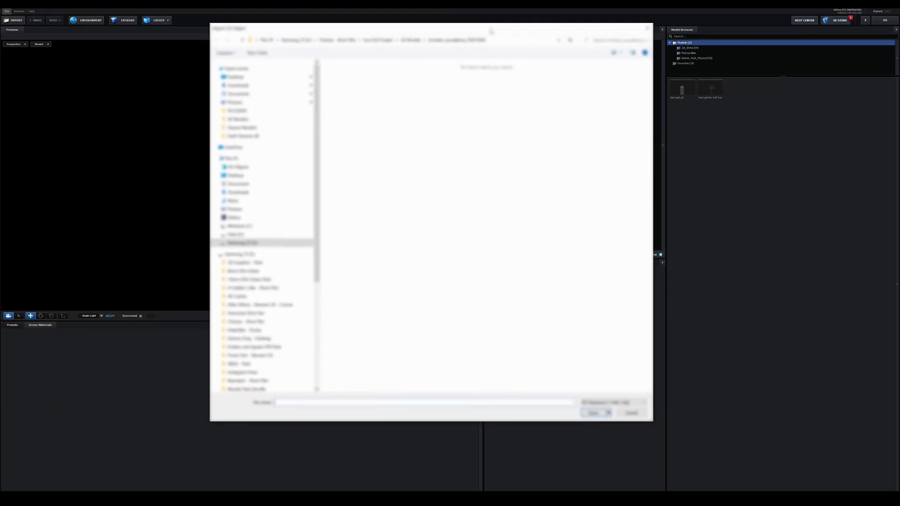
{"action": "left_click", "coordinate": [595, 410]}
{"action": "left_click", "coordinate": [487, 298]}
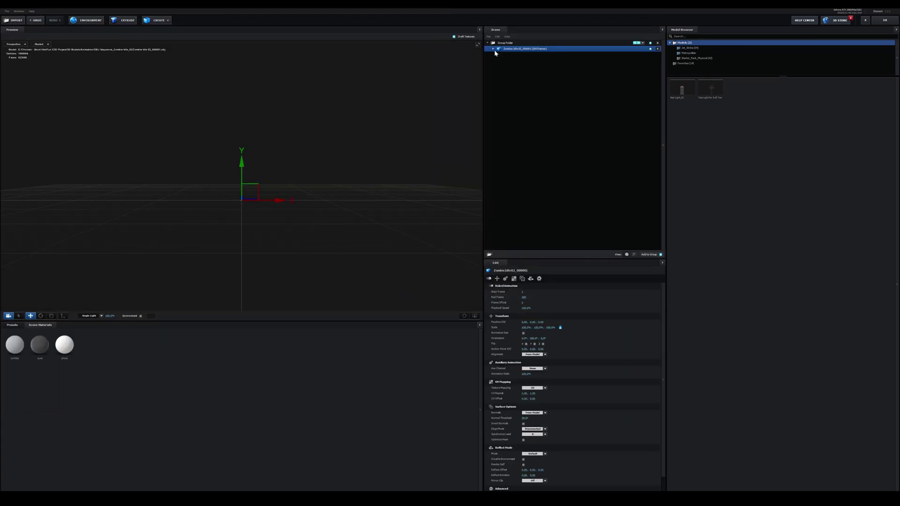
Step: Normalize the size of the imported zombie sequence and set its baked animation start frame to 1
{"action": "left_click", "coordinate": [524, 333]}
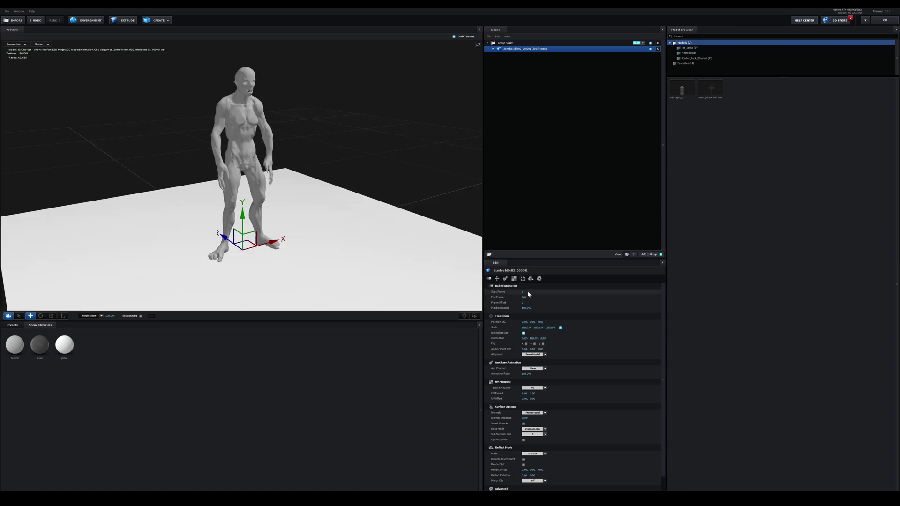
{"action": "left_click", "coordinate": [523, 292]}
{"action": "type", "text": "1"}
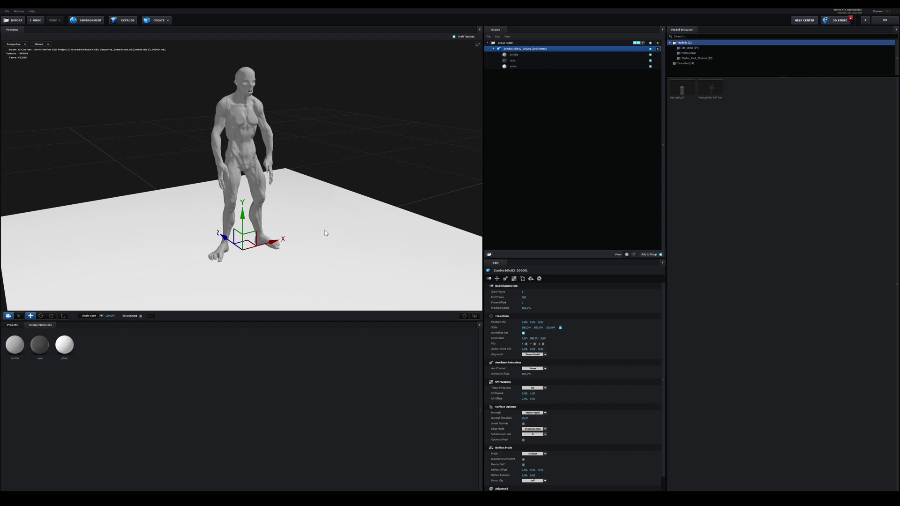
Step: Check the sequence's zombie, eye and plane materials and hide the white ground plane
{"action": "left_click", "coordinate": [520, 56]}
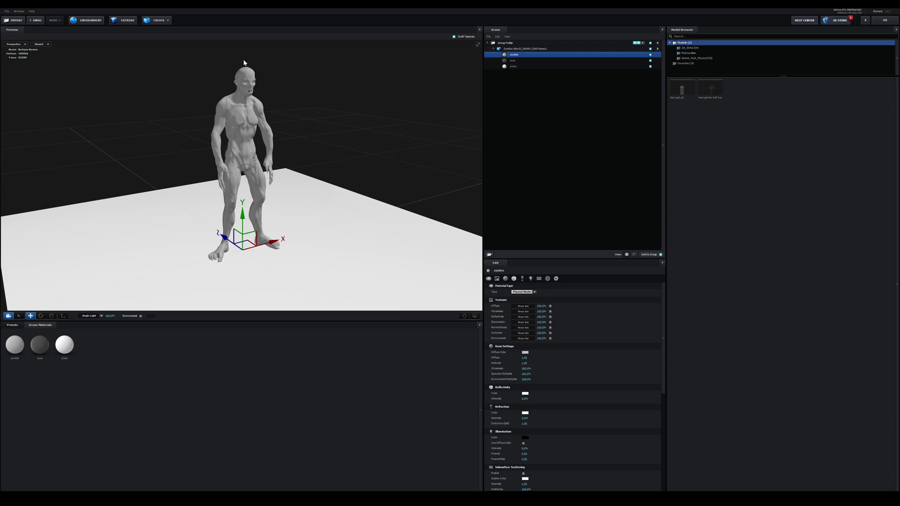
{"action": "left_click", "coordinate": [505, 61]}
{"action": "left_click", "coordinate": [511, 67]}
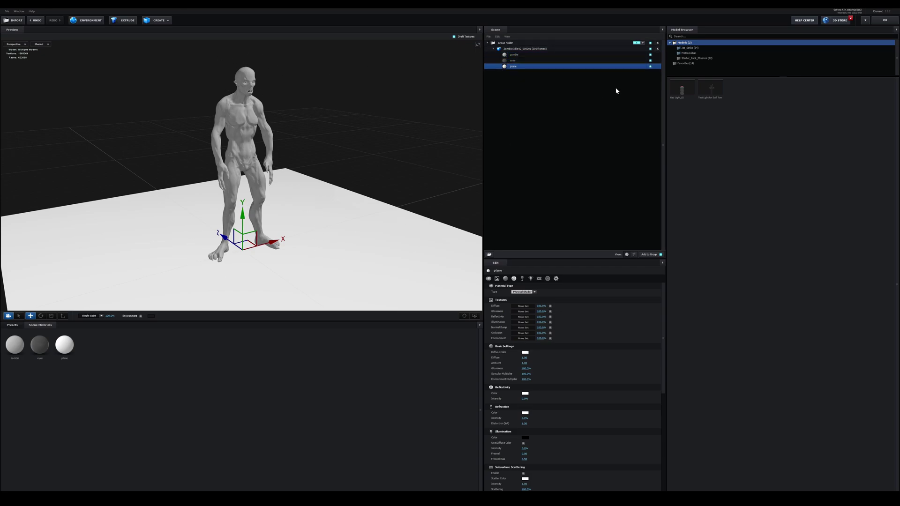
{"action": "left_click", "coordinate": [650, 66]}
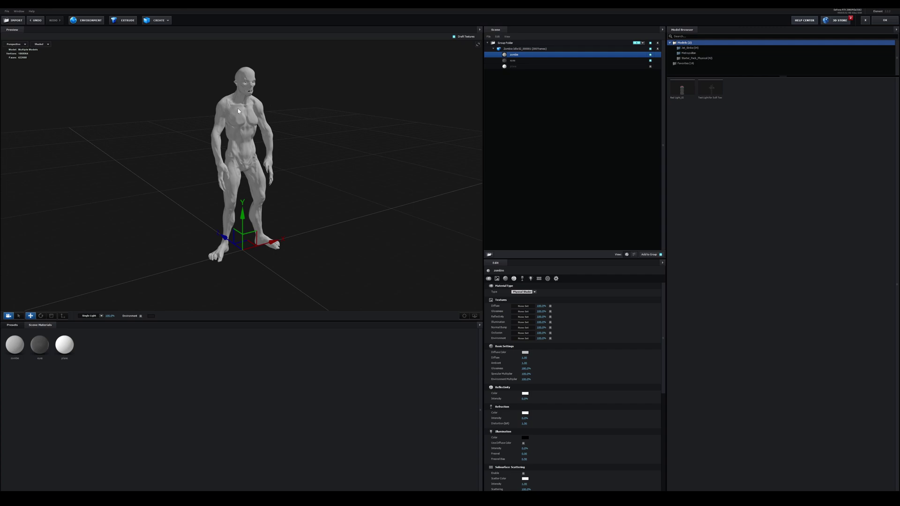
Step: Keep the zombie material on Physical Shader and load the zombie_color texture into its Diffuse channel
{"action": "left_click", "coordinate": [525, 293]}
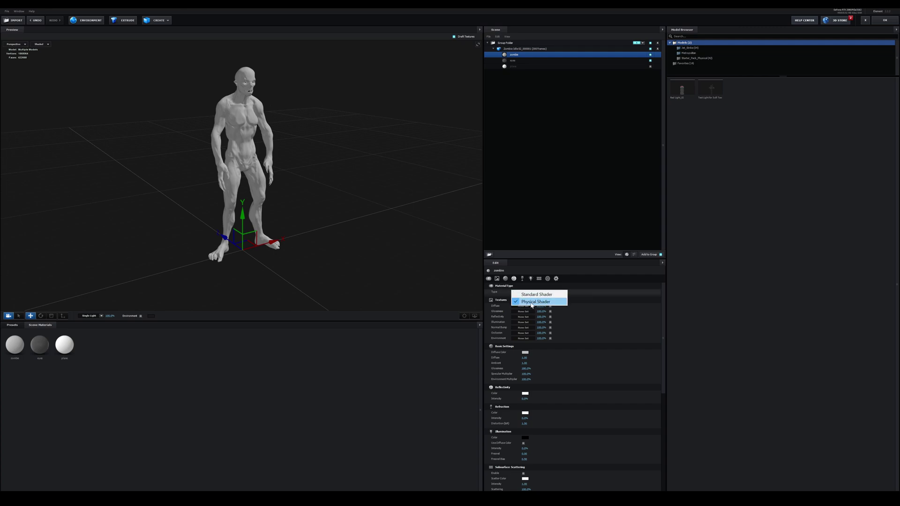
{"action": "left_click", "coordinate": [530, 302]}
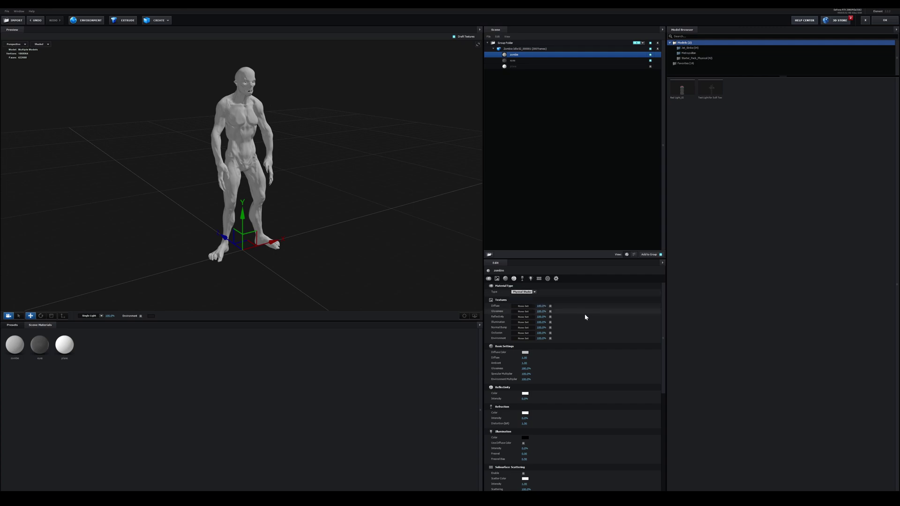
{"action": "left_click", "coordinate": [524, 306]}
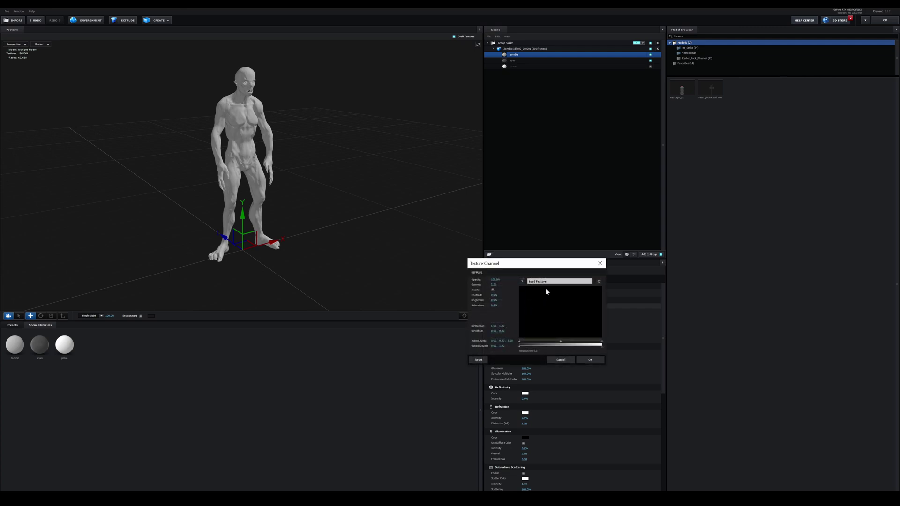
{"action": "left_click", "coordinate": [592, 359]}
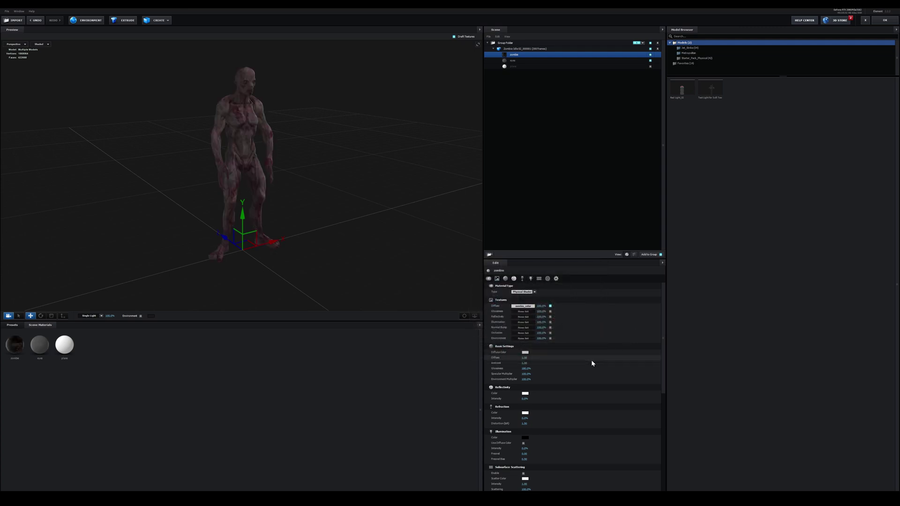
Step: Load the zombie specular texture into the material's Glossiness channel and zombie_normal into Normal Bump, and accept the scene setup
{"action": "left_click", "coordinate": [523, 312]}
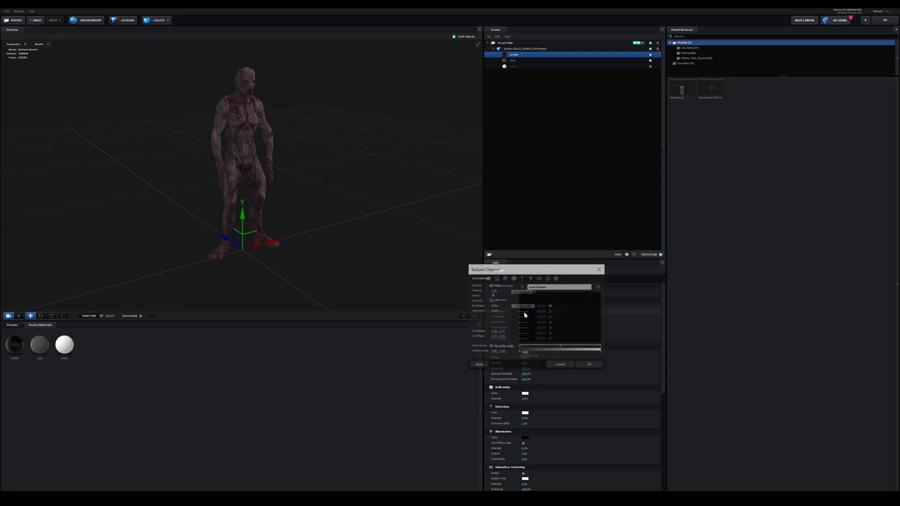
{"action": "left_click", "coordinate": [584, 365]}
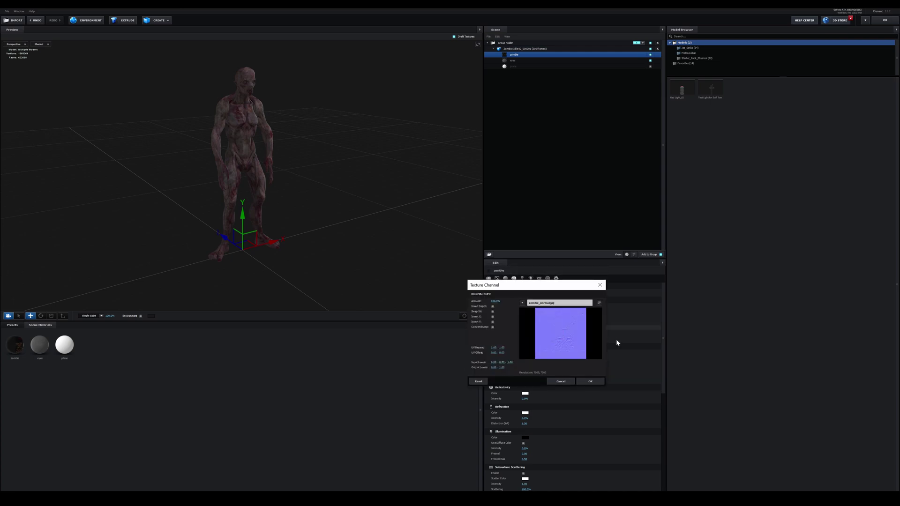
{"action": "left_click", "coordinate": [591, 381]}
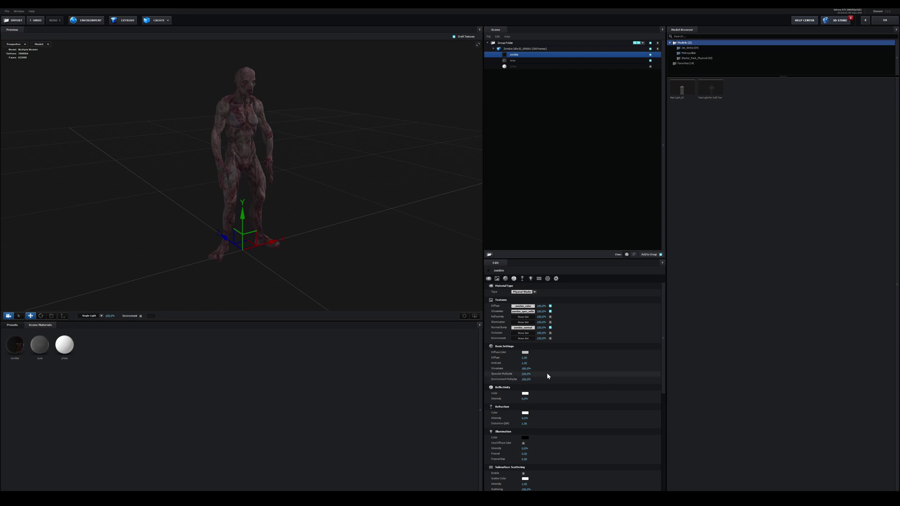
{"action": "left_click_drag", "start_coordinate": [291, 223], "coordinate": [293, 224]}
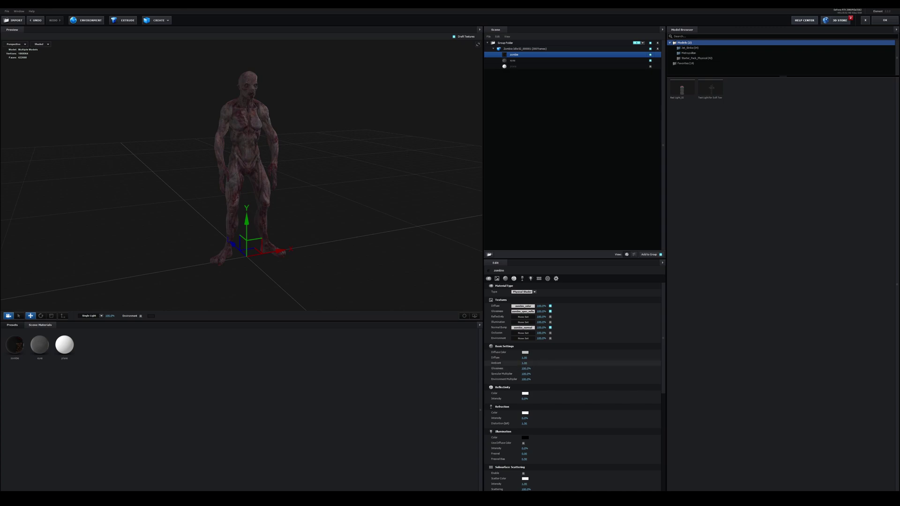
{"action": "left_click", "coordinate": [885, 20]}
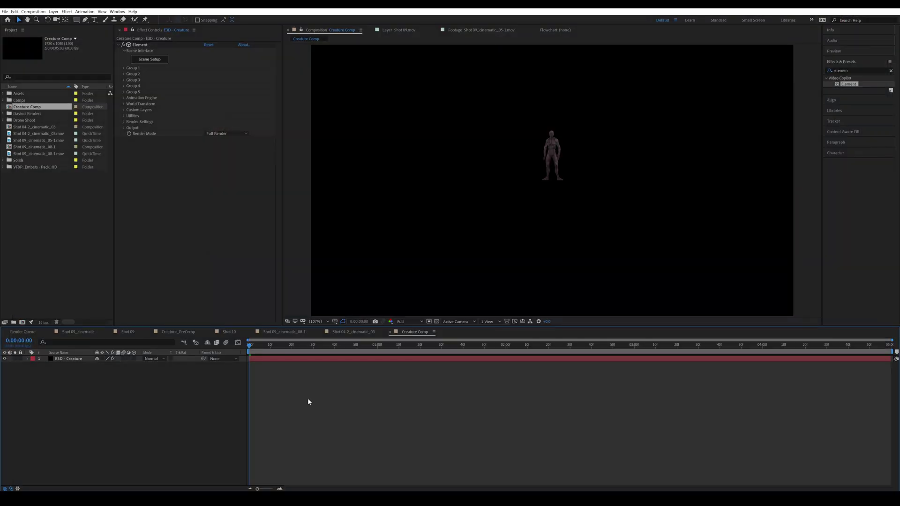
Step: Create a two-node 50 mm camera named Camera 1 and reposition it for a close view of the creature's upper body
{"action": "key", "text": "ctrl+alt+shift+c"}
{"action": "left_click", "coordinate": [558, 325]}
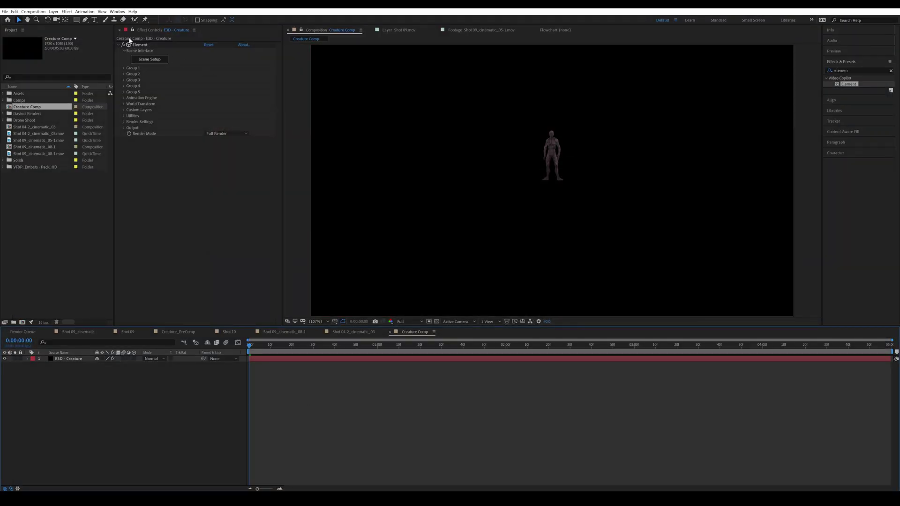
{"action": "left_click", "coordinate": [53, 12]}
{"action": "mouse_move", "coordinate": [61, 18]}
{"action": "left_click", "coordinate": [171, 37]}
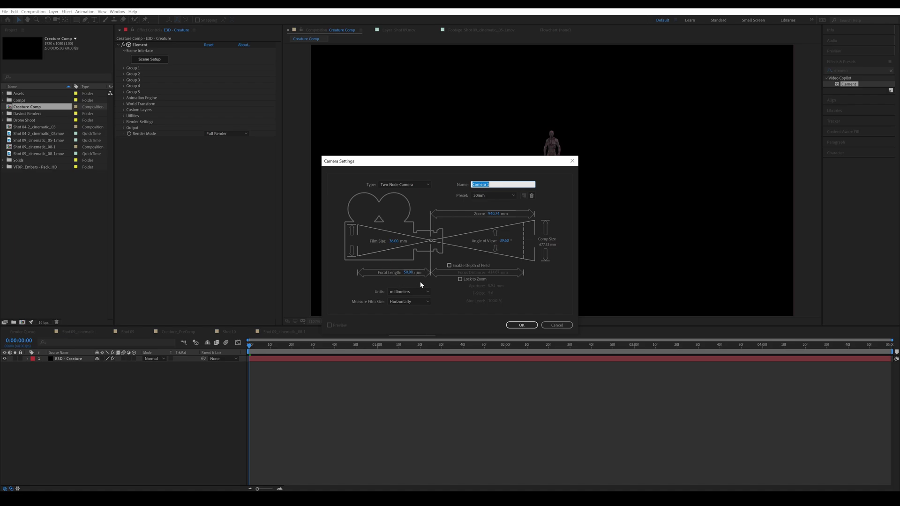
{"action": "left_click", "coordinate": [522, 326]}
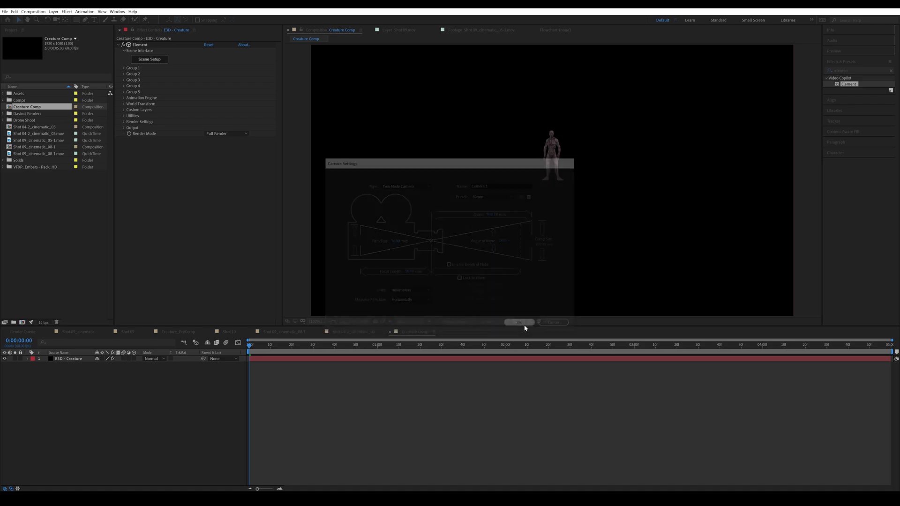
{"action": "key", "text": "c"}
{"action": "left_click_drag", "start_coordinate": [500, 197], "coordinate": [536, 211]}
Step: Set the Y Rotation of Element's Group 1 particle replicator to -9° to face the creature toward the camera
{"action": "left_click", "coordinate": [136, 110]}
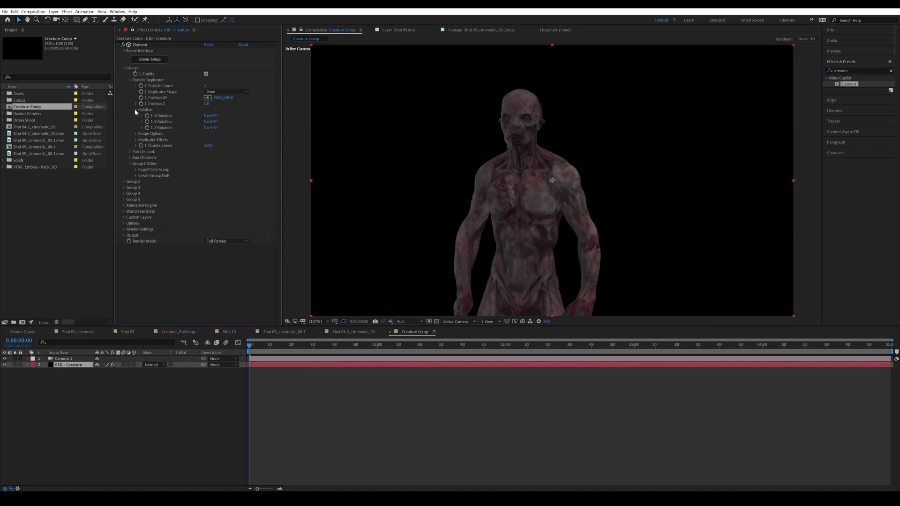
{"action": "left_click_drag", "start_coordinate": [212, 121], "coordinate": [233, 123]}
{"action": "left_click", "coordinate": [214, 122]}
{"action": "type", "text": "-5"}
{"action": "key", "text": "Return"}
{"action": "left_click", "coordinate": [214, 121]}
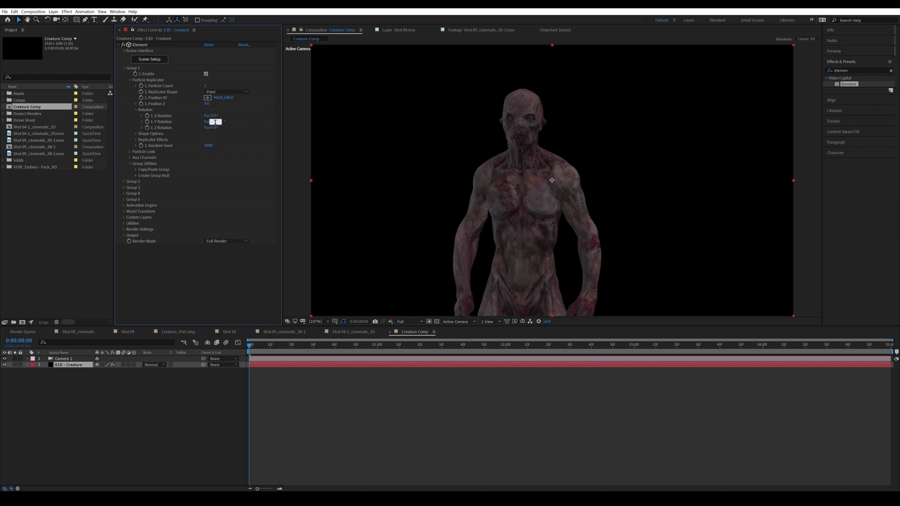
{"action": "type", "text": "-9"}
{"action": "key", "text": "Return"}
{"action": "left_click", "coordinate": [413, 416]}
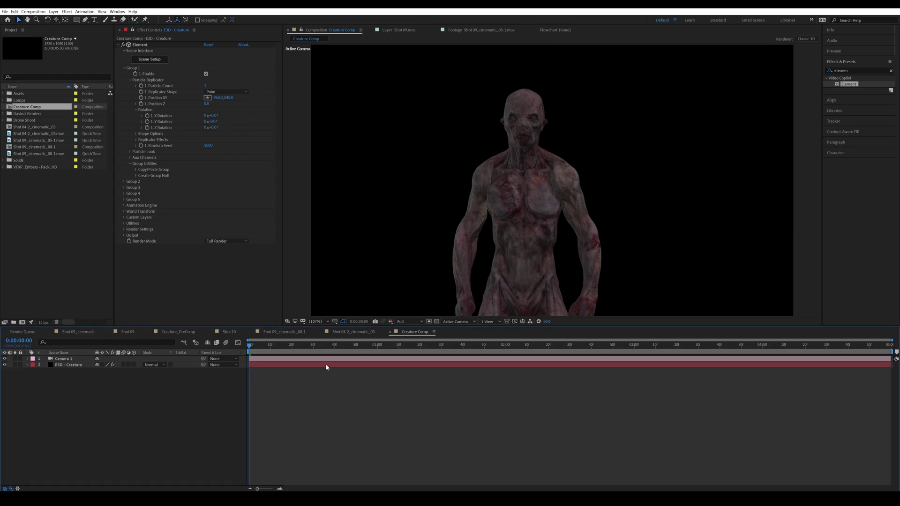
Step: Show the Title/Action Safe guides and track the camera to center the creature horizontally in the frame
{"action": "left_click", "coordinate": [343, 322]}
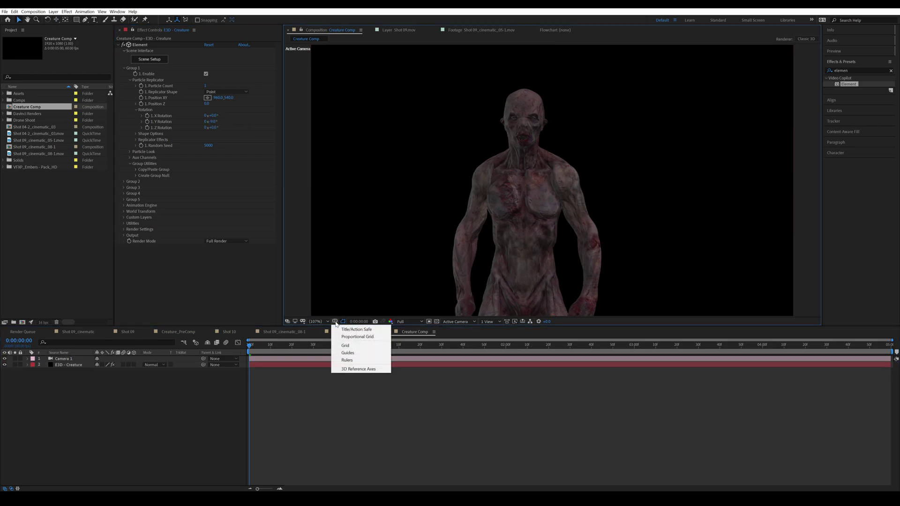
{"action": "left_click", "coordinate": [364, 331]}
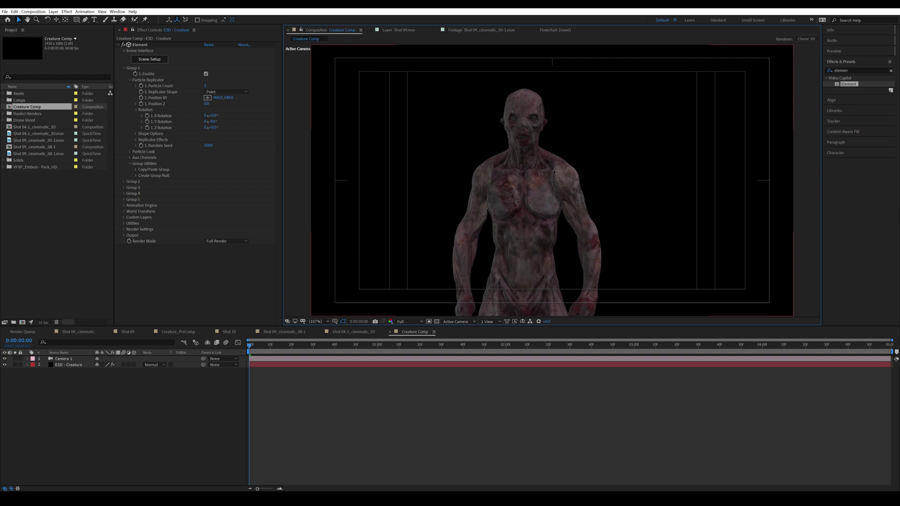
{"action": "key", "text": "c"}
{"action": "left_click_drag", "start_coordinate": [554, 172], "coordinate": [570, 246]}
{"action": "key", "text": "v"}
Step: Lower the Physical Environment contribution to the creature in Element's Render Settings
{"action": "left_click", "coordinate": [74, 365]}
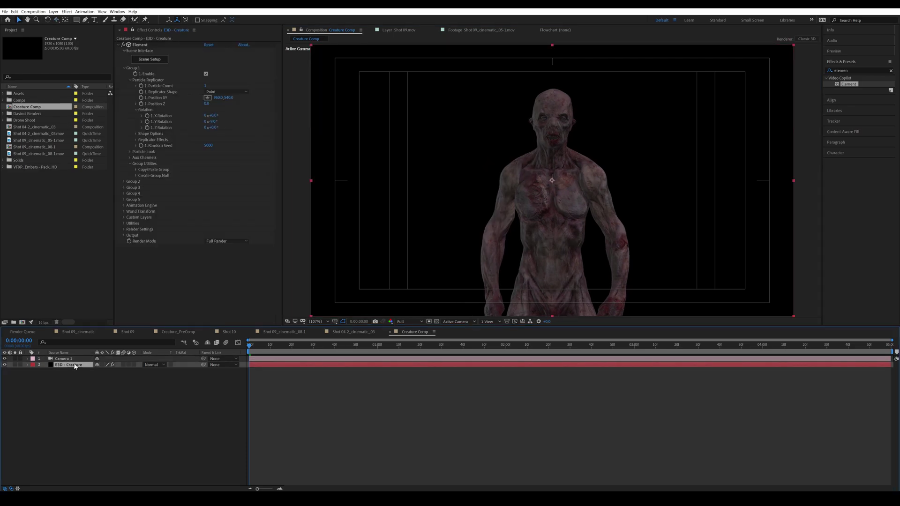
{"action": "left_click", "coordinate": [124, 69]}
{"action": "left_click", "coordinate": [124, 121]}
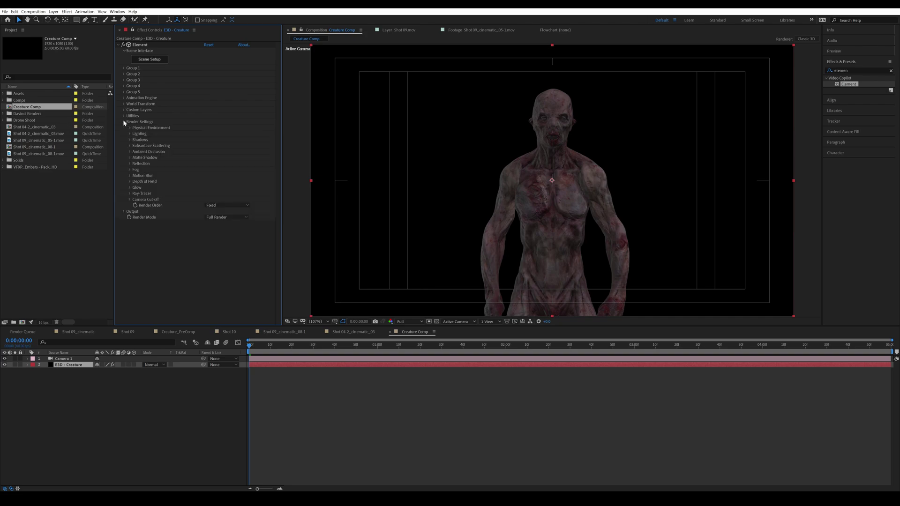
{"action": "left_click", "coordinate": [130, 128]}
{"action": "left_click_drag", "start_coordinate": [208, 133], "coordinate": [96, 140]}
{"action": "left_click", "coordinate": [130, 128]}
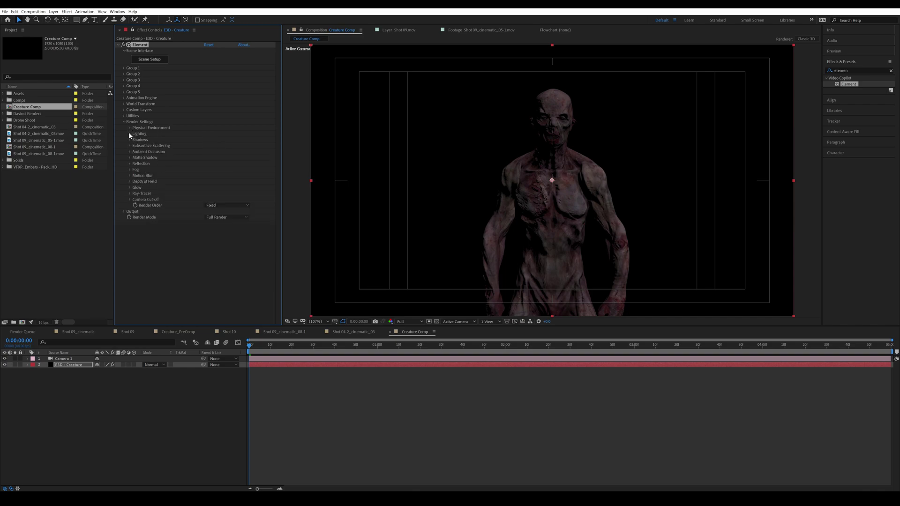
Step: Lower Element's built-in Lighting brightness until the creature renders completely black
{"action": "left_click", "coordinate": [130, 134]}
{"action": "left_click", "coordinate": [137, 158]}
{"action": "left_click_drag", "start_coordinate": [210, 163], "coordinate": [152, 164]}
{"action": "left_click", "coordinate": [130, 134]}
{"action": "left_click", "coordinate": [197, 430]}
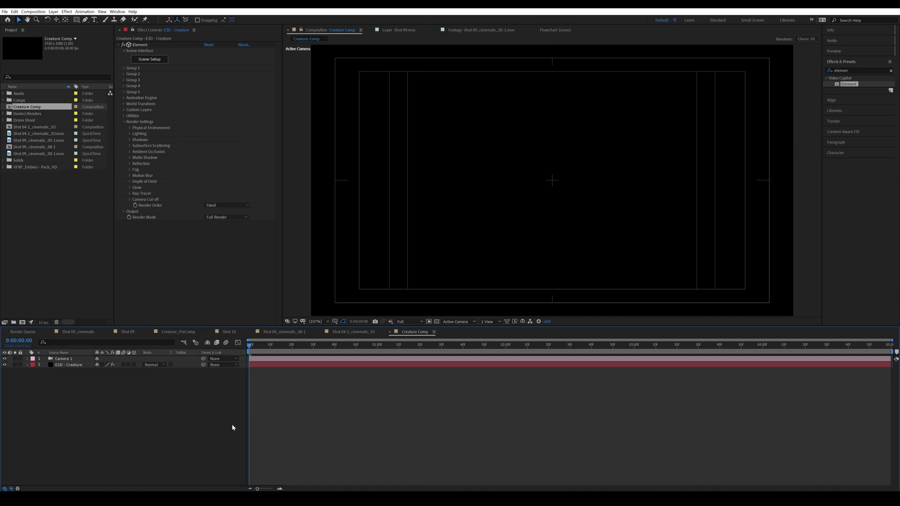
Step: Add a white parallel light named Parallel Light 1 with Inverse Square Clamped falloff and Casts Shadows enabled
{"action": "key", "text": "ctrl+alt+shift+l"}
{"action": "left_click", "coordinate": [488, 333]}
{"action": "left_click", "coordinate": [53, 11]}
{"action": "mouse_move", "coordinate": [94, 17]}
{"action": "left_click", "coordinate": [195, 37]}
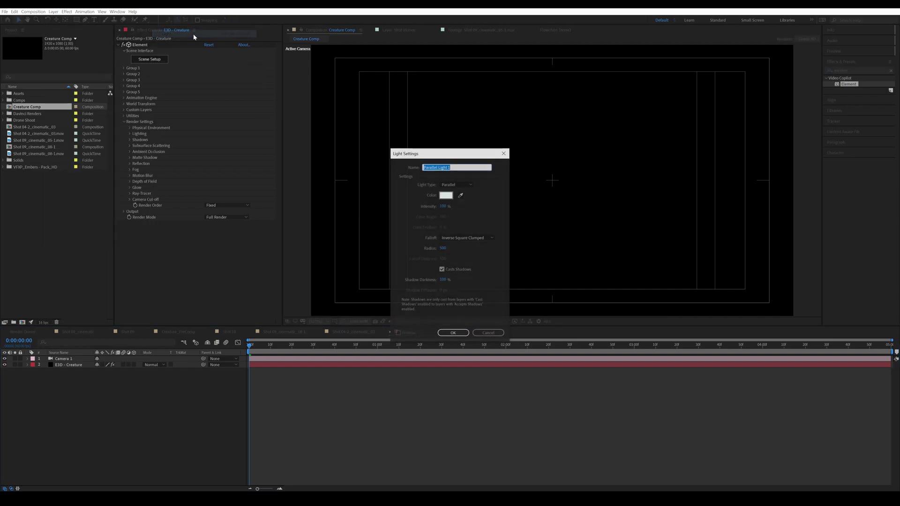
{"action": "left_click", "coordinate": [441, 270]}
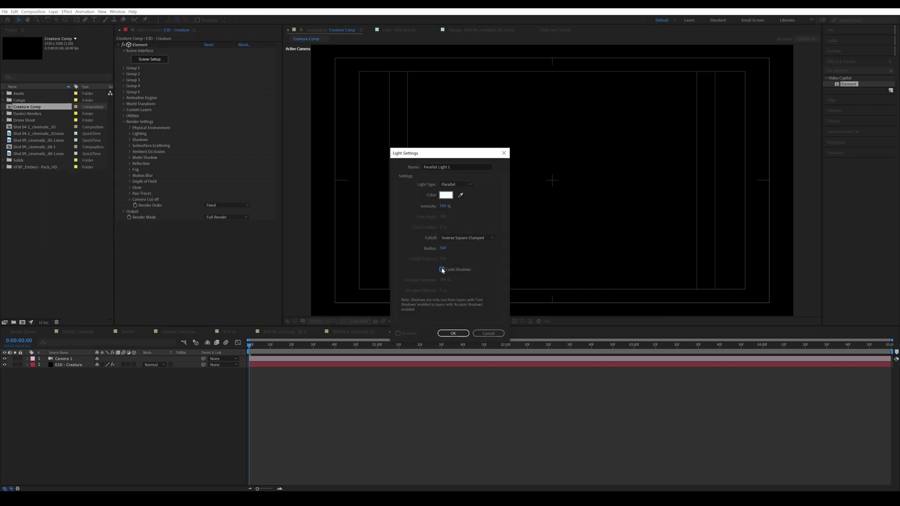
{"action": "left_click", "coordinate": [442, 270]}
{"action": "key", "text": "Return"}
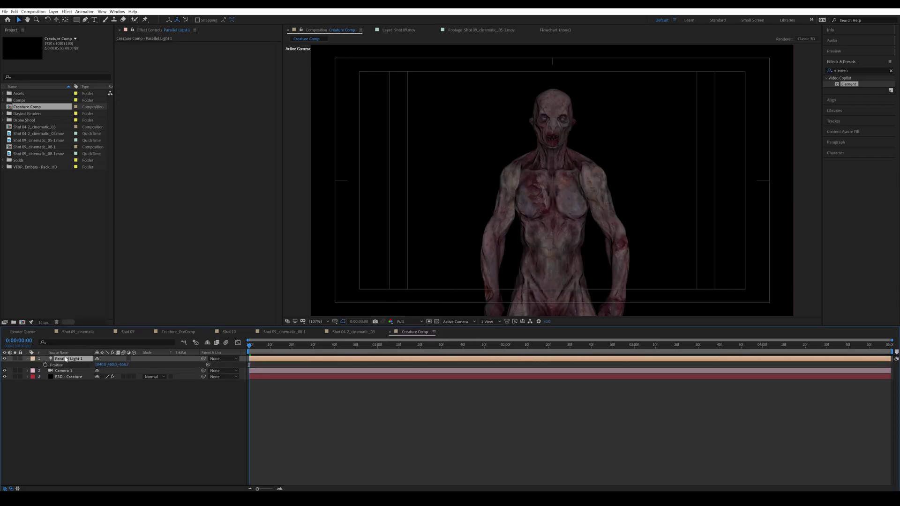
Step: Show the parallel light's Point of Interest and Position, shift its X position to light the creature from the side, and save
{"action": "key", "text": "shift+a"}
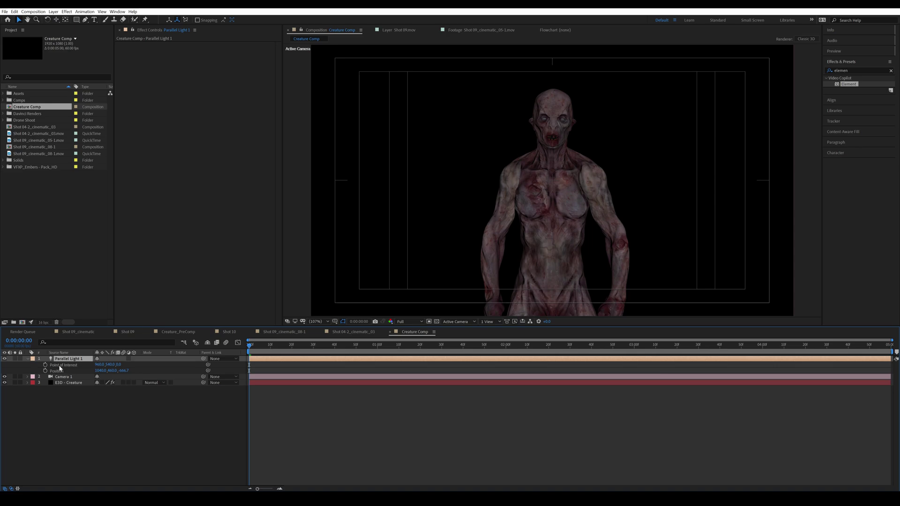
{"action": "left_click_drag", "start_coordinate": [100, 371], "coordinate": [462, 371]}
{"action": "left_click", "coordinate": [303, 431]}
{"action": "key", "text": "ctrl+s"}
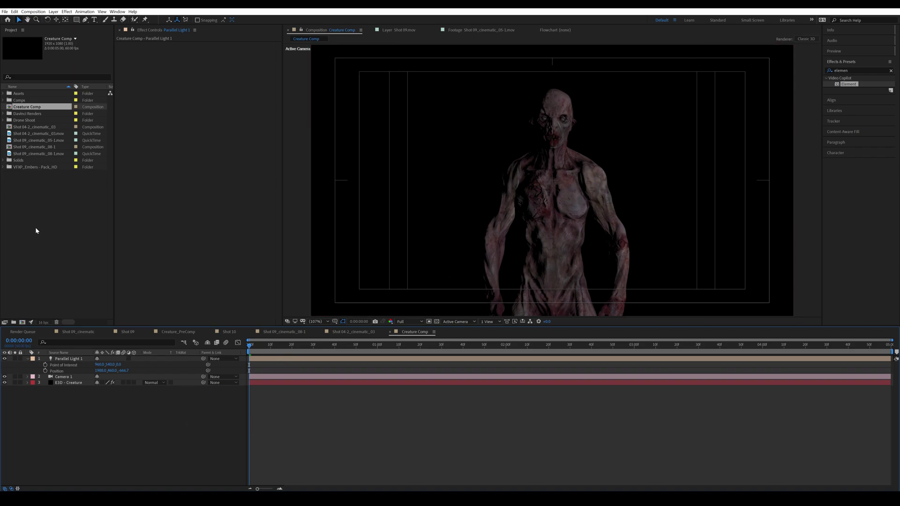
Step: Check the lighting direction in Shot 10 and shift the parallel light's Point of Interest along X to match it in Creature Comp
{"action": "left_click", "coordinate": [230, 333]}
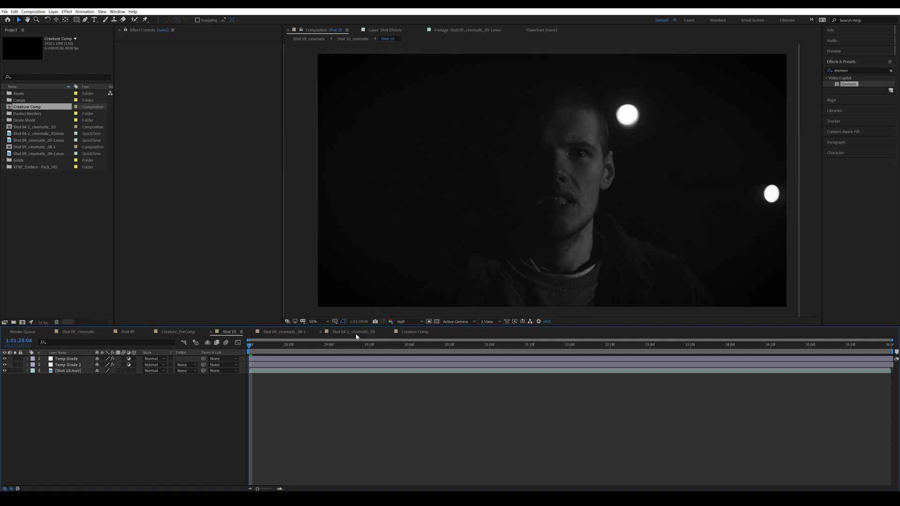
{"action": "left_click", "coordinate": [424, 333]}
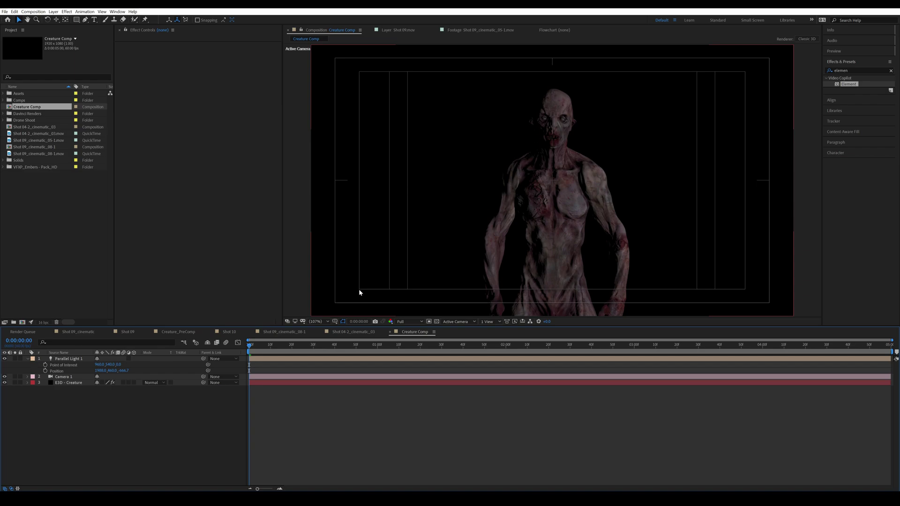
{"action": "left_click_drag", "start_coordinate": [100, 365], "coordinate": [630, 365]}
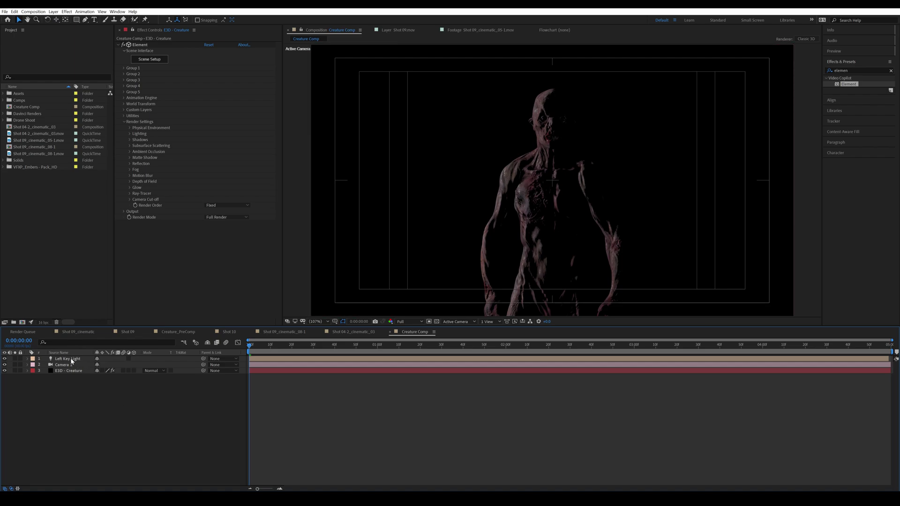
Step: Inspect the light options of Left Key Light and select Left Back Light
{"action": "left_click", "coordinate": [71, 359]}
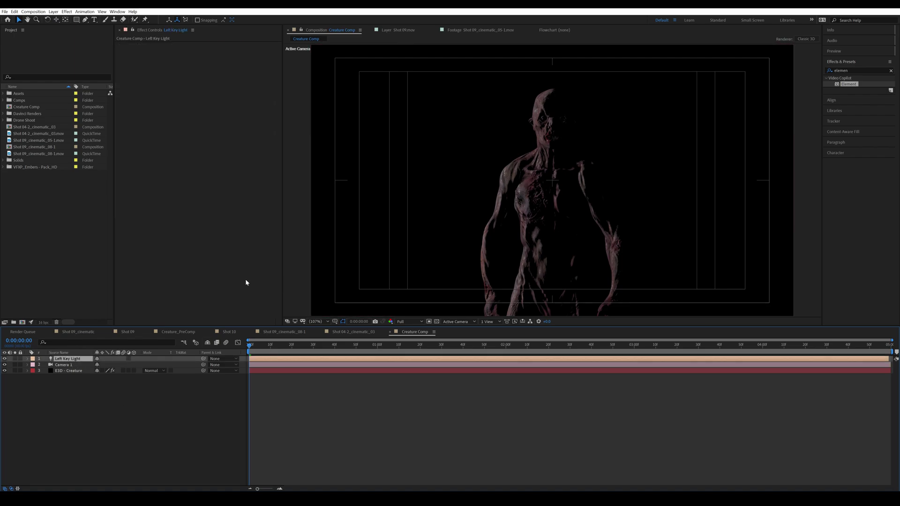
{"action": "key", "text": "a"}
{"action": "key", "text": "a"}
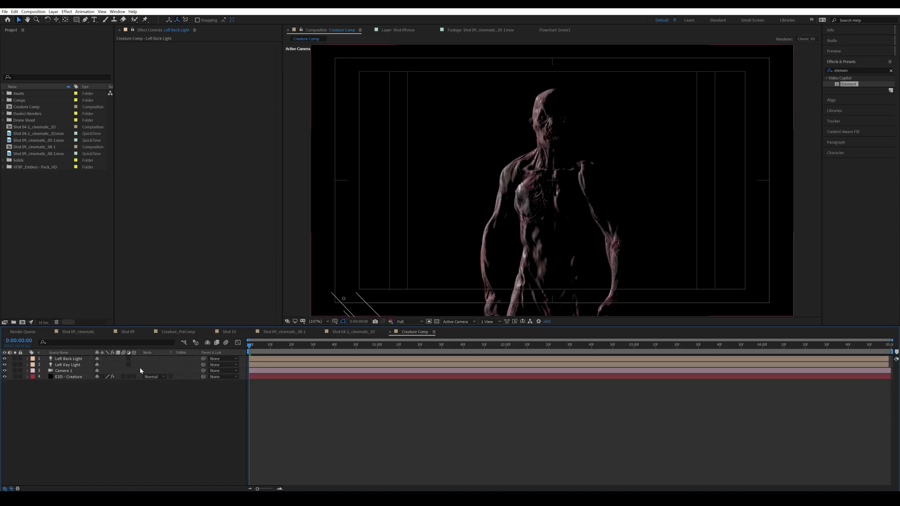
{"action": "left_click", "coordinate": [80, 360]}
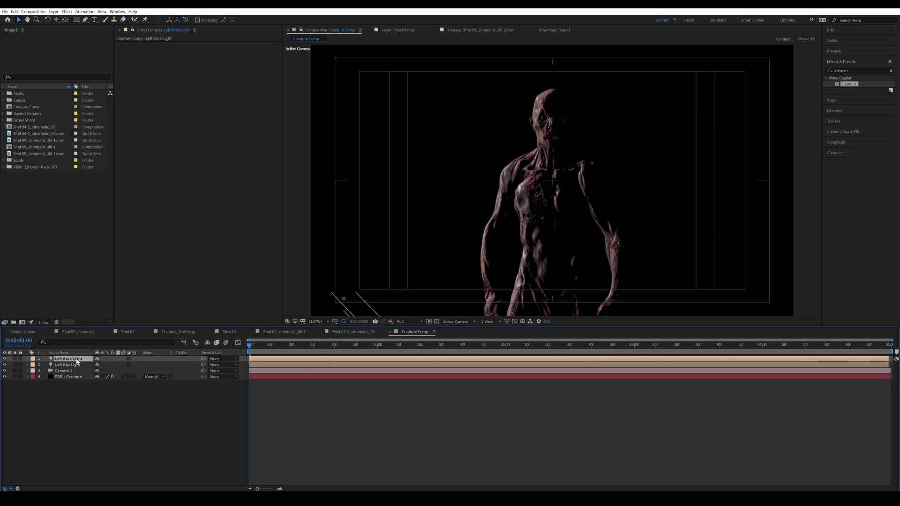
Step: Temporarily hide Left Back Light and Left Key Light to examine Top Light's effect and options, and show both lights again
{"action": "left_click", "coordinate": [5, 365]}
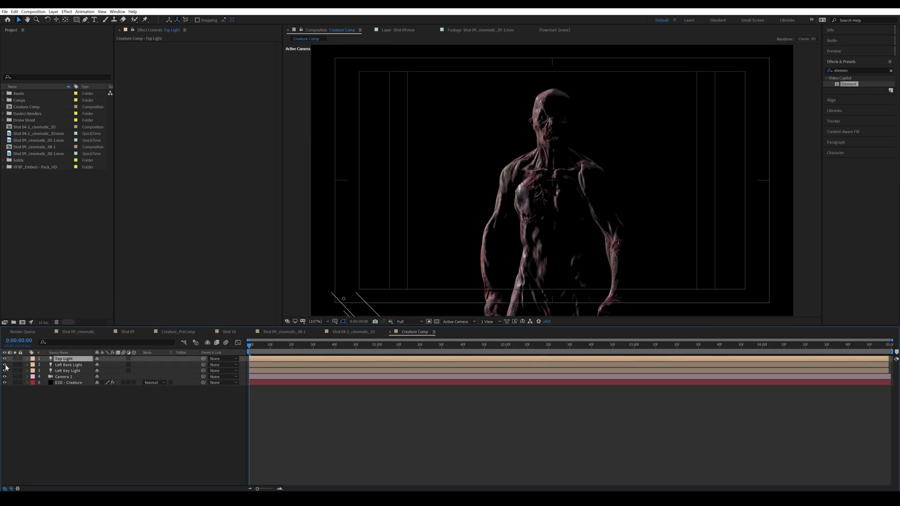
{"action": "left_click_drag", "start_coordinate": [5, 364], "coordinate": [5, 371]}
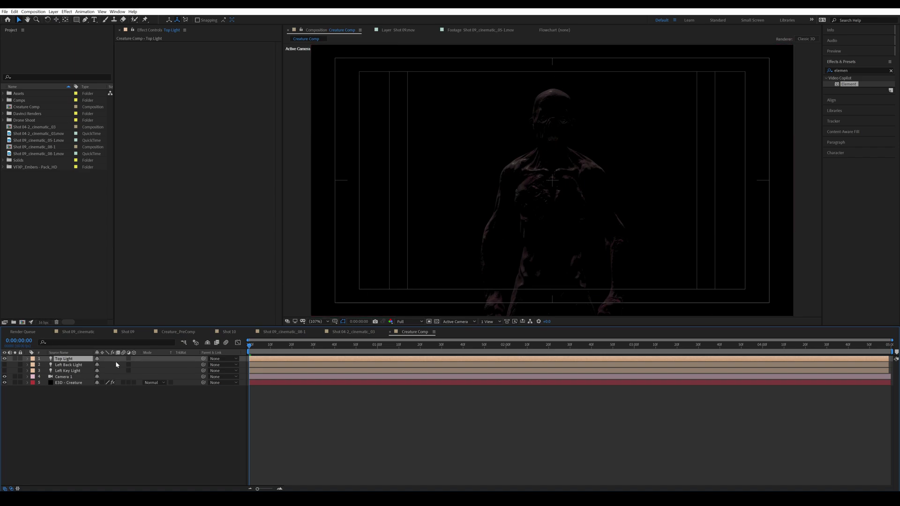
{"action": "key", "text": "a"}
{"action": "key", "text": "a"}
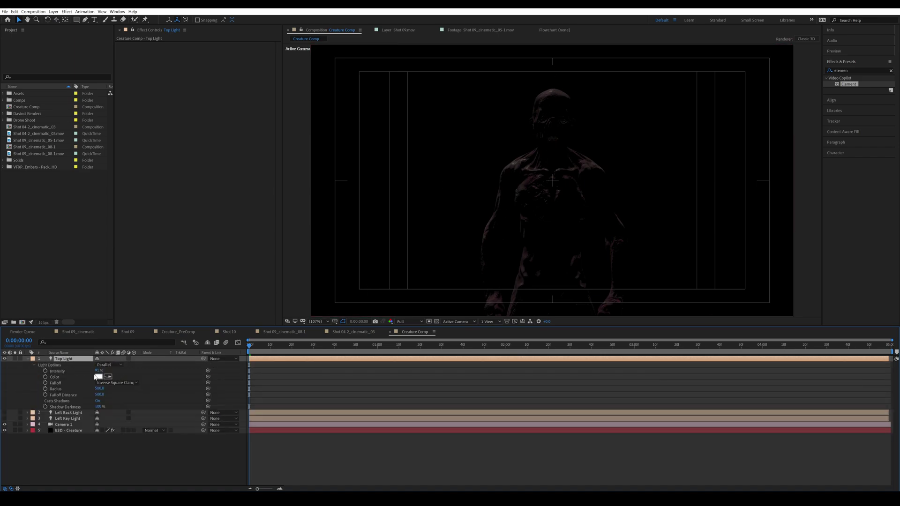
{"action": "left_click", "coordinate": [27, 359]}
{"action": "left_click_drag", "start_coordinate": [4, 365], "coordinate": [4, 371]}
Step: Enable shadows in the E3D - Creature layer's Element render settings and set Shadow Mode to Ray-Traced
{"action": "left_click", "coordinate": [70, 385]}
{"action": "left_click", "coordinate": [70, 384]}
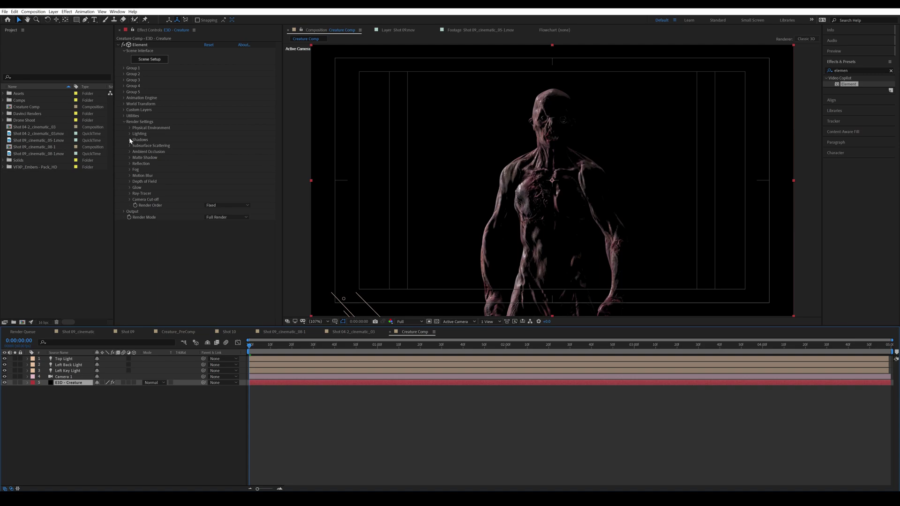
{"action": "left_click", "coordinate": [130, 139]}
{"action": "left_click", "coordinate": [206, 146]}
{"action": "left_click", "coordinate": [217, 153]}
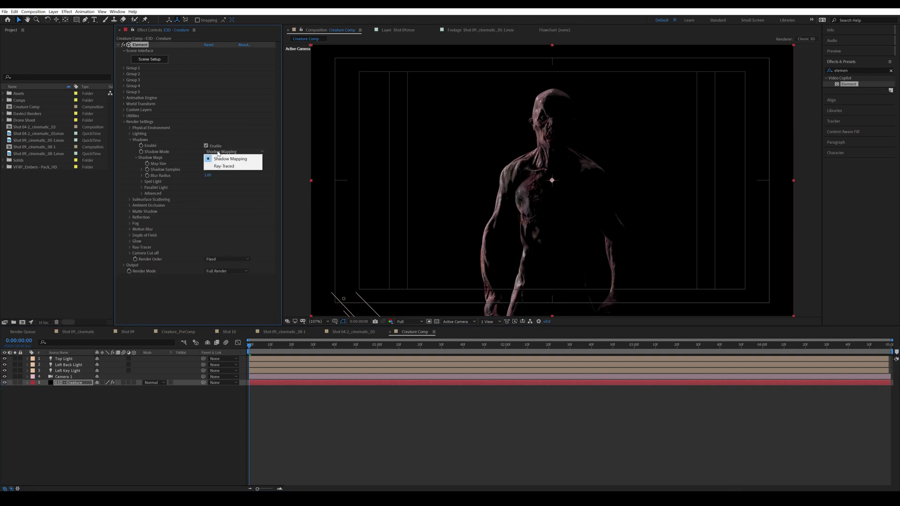
{"action": "left_click", "coordinate": [221, 163]}
{"action": "left_click", "coordinate": [130, 140]}
Step: Enable ambient occlusion in the E3D - Creature layer's Element render settings and set AO Mode to Ray-Traced
{"action": "left_click", "coordinate": [130, 152]}
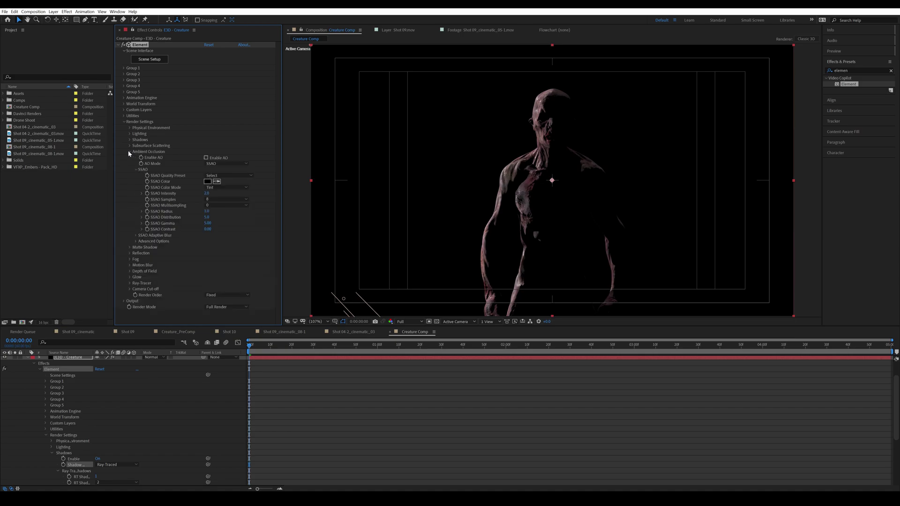
{"action": "left_click", "coordinate": [206, 158]}
{"action": "left_click", "coordinate": [224, 164]}
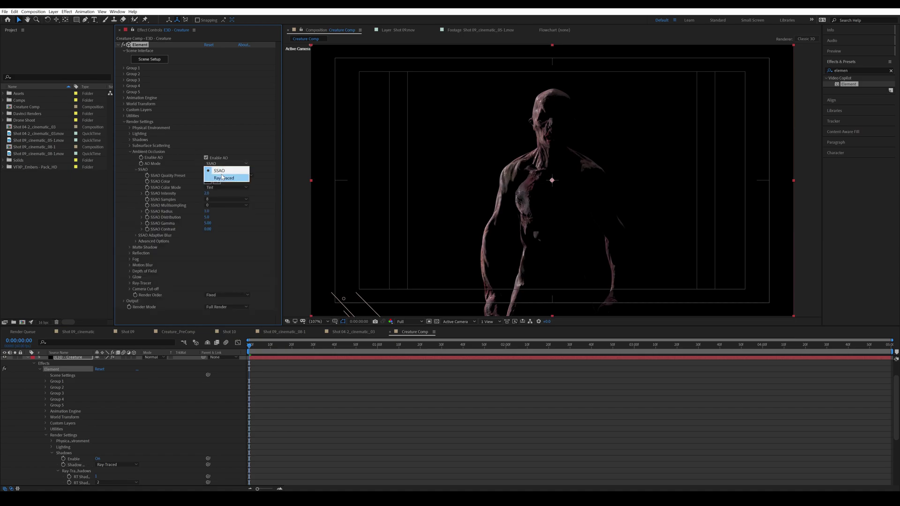
{"action": "left_click", "coordinate": [223, 178]}
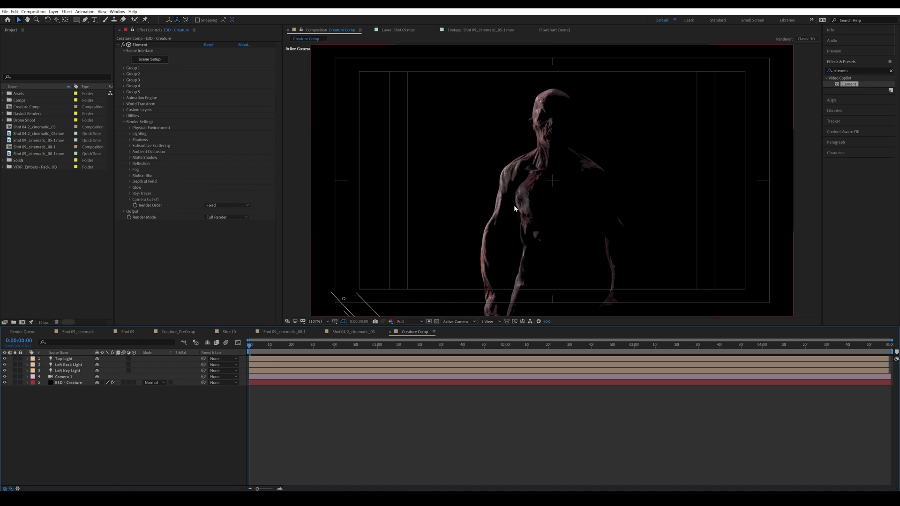
Step: Reposition Camera 1 closer to the creature, framing its head, shoulders and upper chest
{"action": "key", "text": "c"}
{"action": "key", "text": "c"}
{"action": "left_click_drag", "start_coordinate": [536, 175], "coordinate": [543, 200]}
{"action": "key", "text": "c"}
{"action": "key", "text": "c"}
{"action": "key", "text": "c"}
{"action": "key", "text": "c"}
{"action": "key", "text": "c"}
{"action": "key", "text": "ctrl+z"}
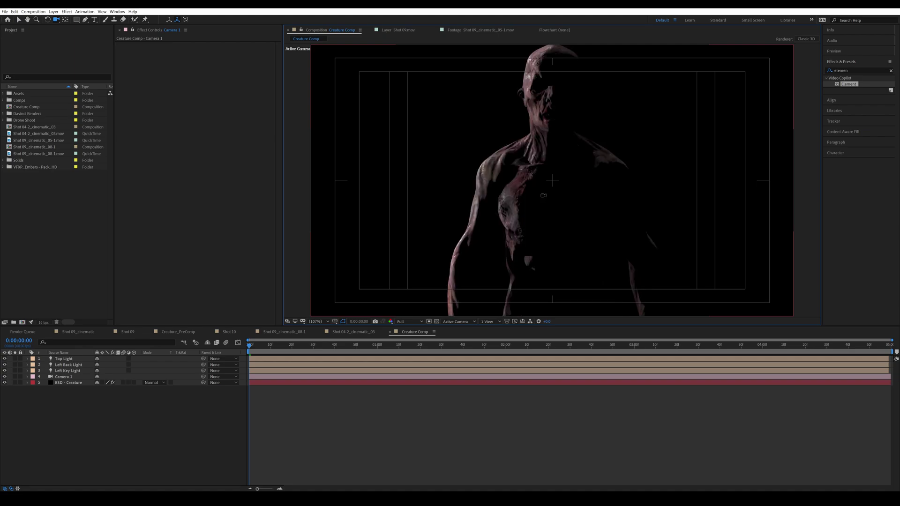
{"action": "key", "text": "c"}
{"action": "key", "text": "c"}
Step: Enable Depth of Field in Camera 1's options and check the background blur in Shot 10 for reference
{"action": "left_click", "coordinate": [63, 378]}
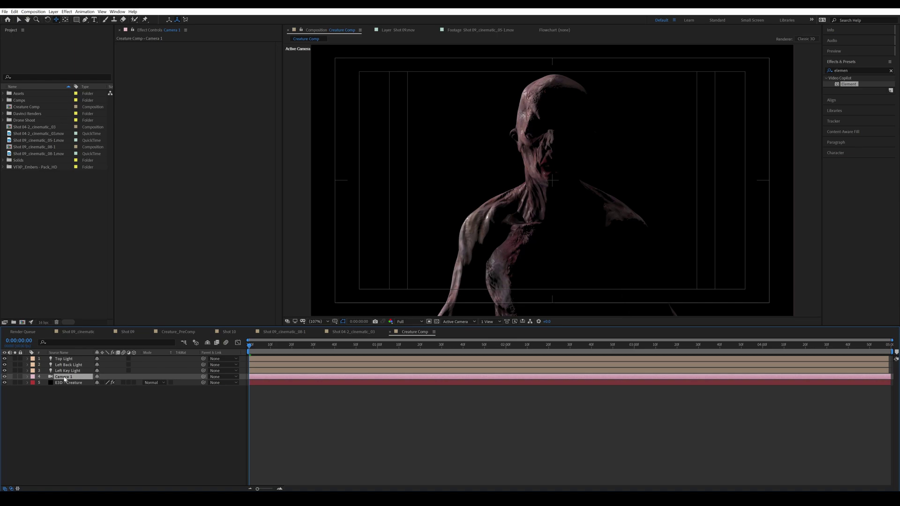
{"action": "key", "text": "a"}
{"action": "key", "text": "a"}
{"action": "left_click", "coordinate": [98, 395]}
{"action": "left_click", "coordinate": [217, 481]}
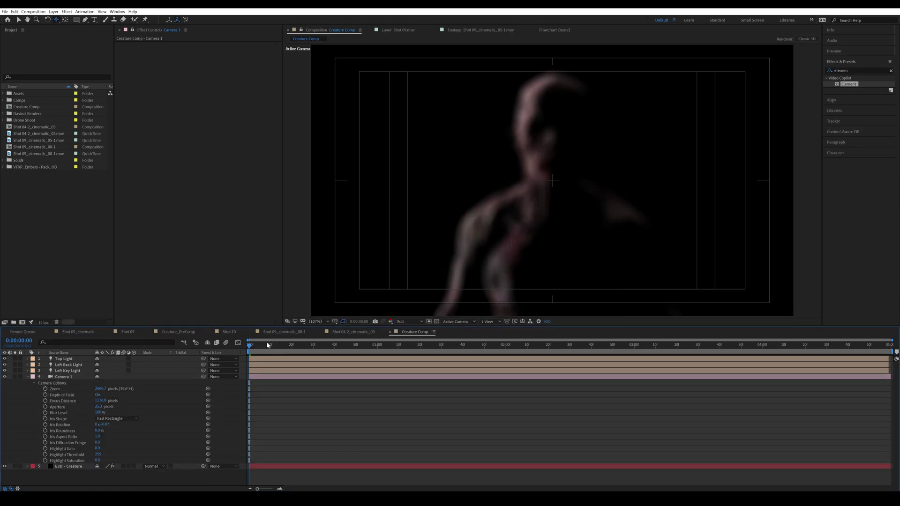
{"action": "left_click", "coordinate": [213, 333]}
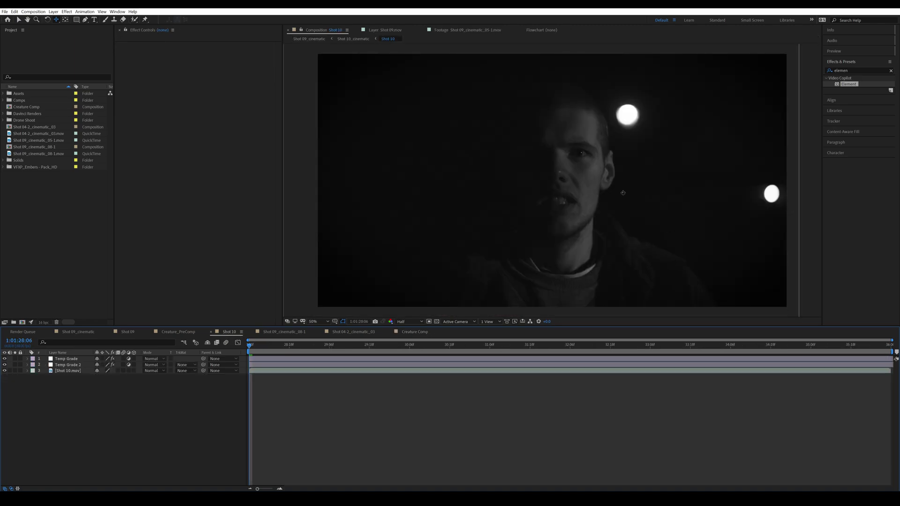
{"action": "left_click", "coordinate": [404, 332]}
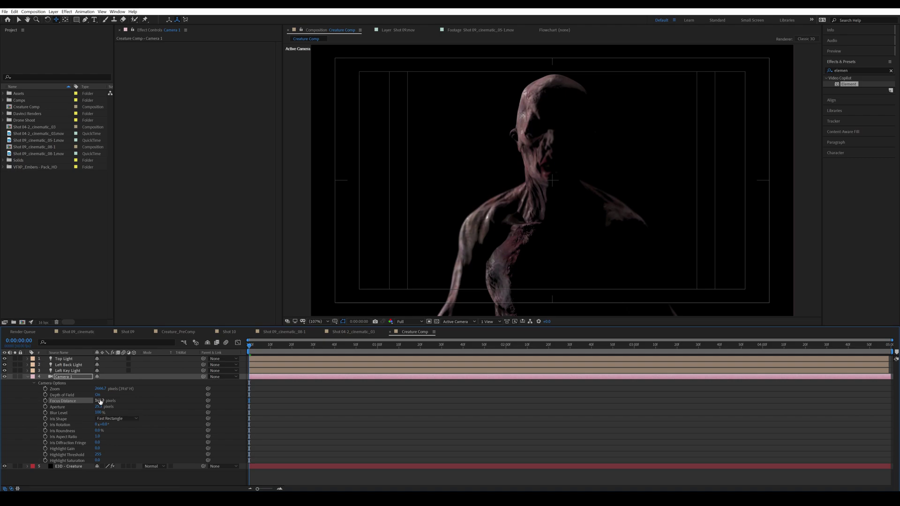
Step: Adjust Camera 1's Focus Distance to bring the creature into focus and set its Aperture to 15 pixels
{"action": "left_click", "coordinate": [100, 401]}
{"action": "type", "text": "150"}
{"action": "left_click", "coordinate": [302, 413]}
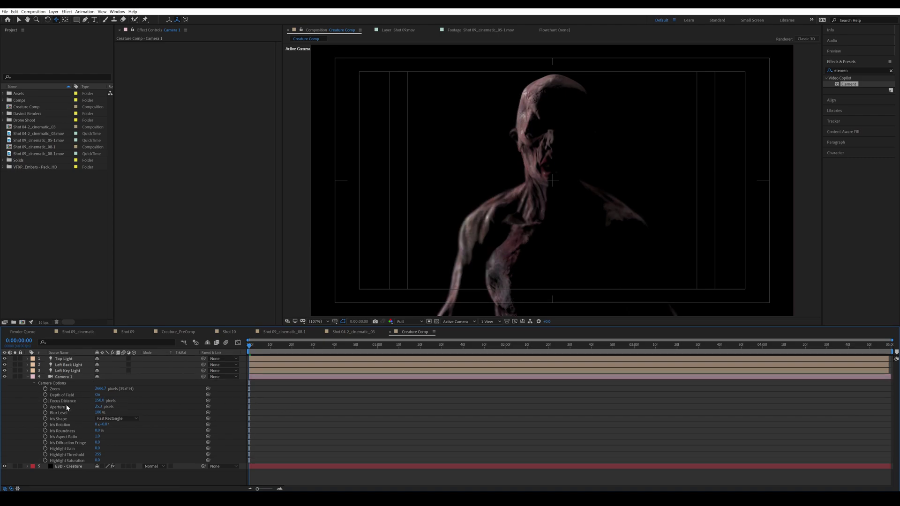
{"action": "left_click", "coordinate": [98, 407]}
{"action": "type", "text": "15"}
{"action": "left_click", "coordinate": [321, 404]}
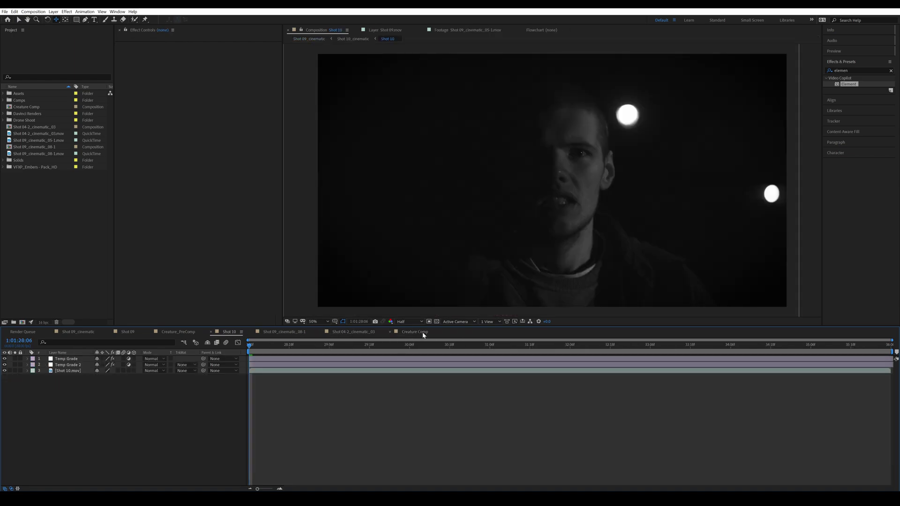
Step: Reduce Camera 1's Aperture in Creature Comp, trying 12 pixels and settling on 10 pixels
{"action": "left_click", "coordinate": [423, 333]}
{"action": "left_click", "coordinate": [98, 407]}
{"action": "type", "text": "12"}
{"action": "left_click", "coordinate": [367, 410]}
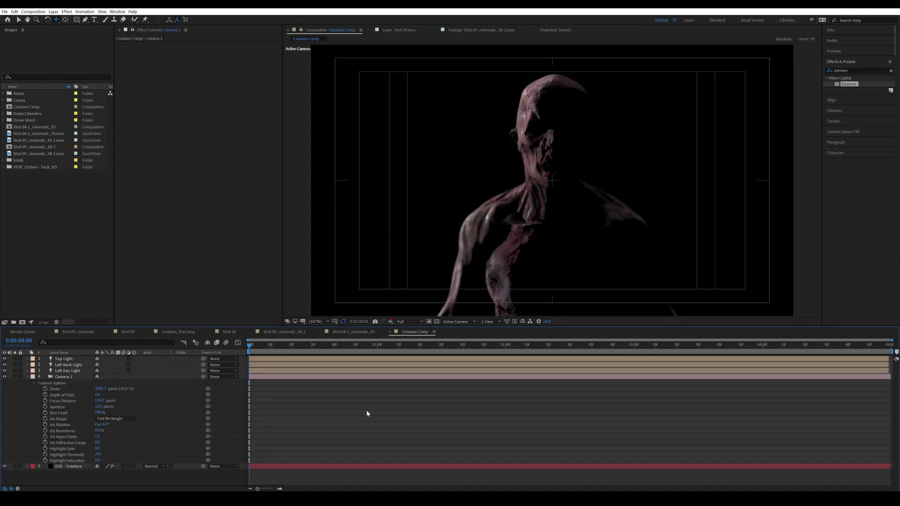
{"action": "left_click", "coordinate": [98, 407]}
{"action": "type", "text": "10"}
{"action": "left_click", "coordinate": [332, 416]}
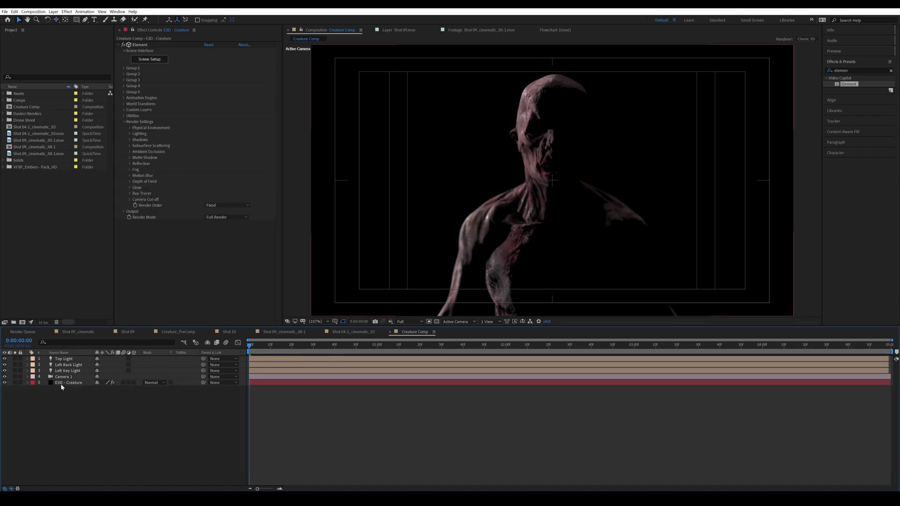
Step: Adjust the normal bump strength of the zombie material in the E3D - Creature scene setup, inspect the model and apply the change
{"action": "left_click", "coordinate": [63, 383]}
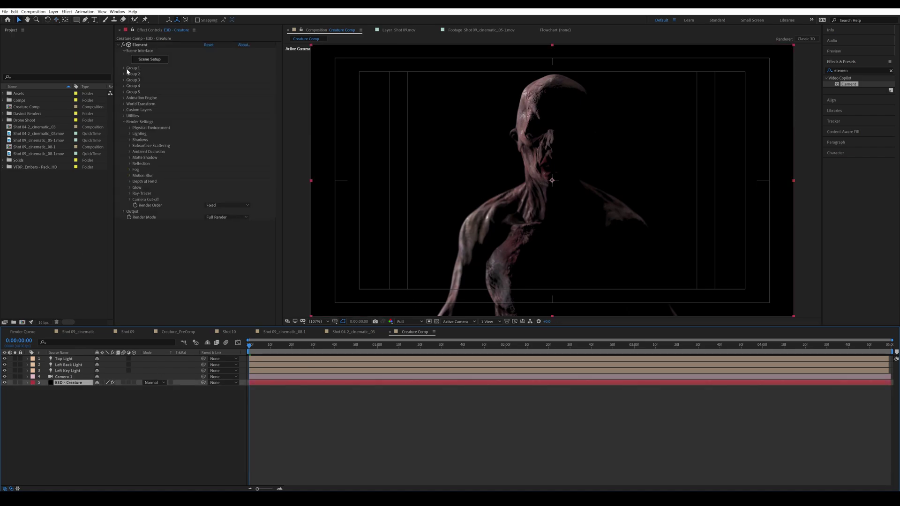
{"action": "left_click", "coordinate": [148, 59]}
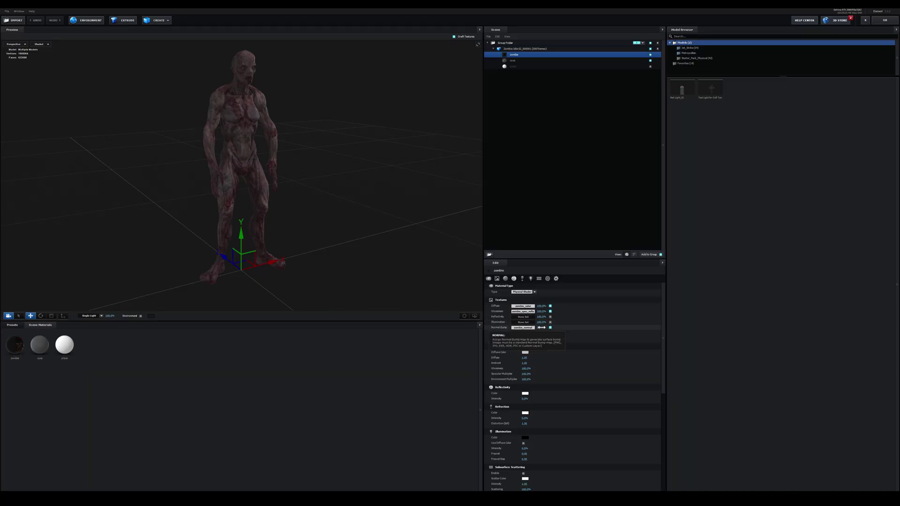
{"action": "left_click_drag", "start_coordinate": [541, 328], "coordinate": [576, 327]}
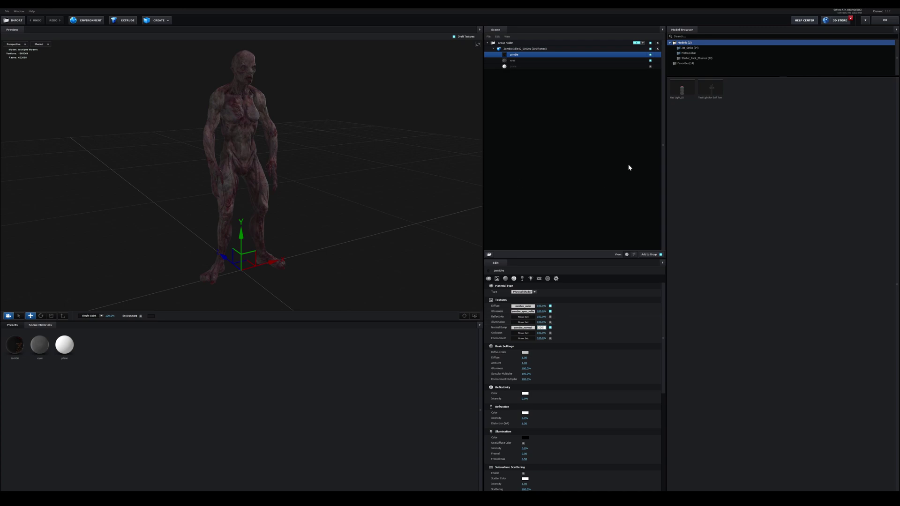
{"action": "scroll", "coordinate": [290, 208], "scroll_direction": "up", "scroll_amount": 5}
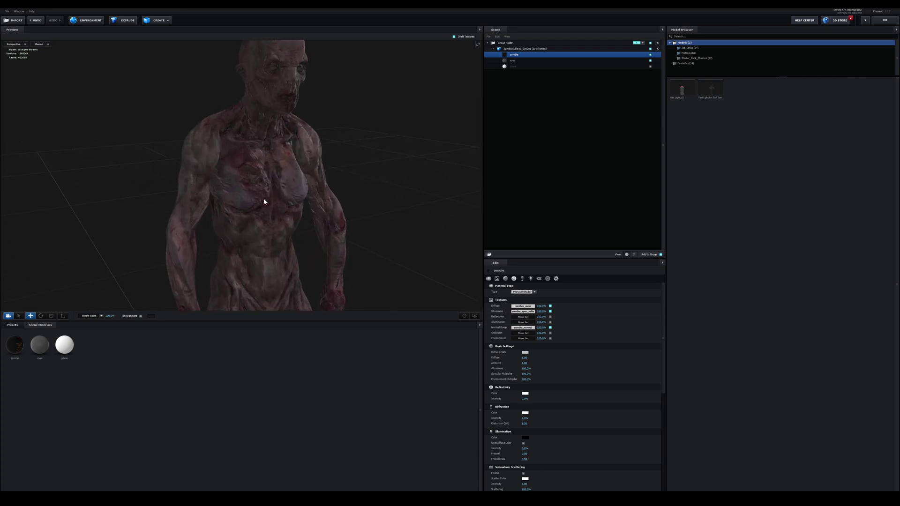
{"action": "left_click_drag", "start_coordinate": [263, 202], "coordinate": [251, 201]}
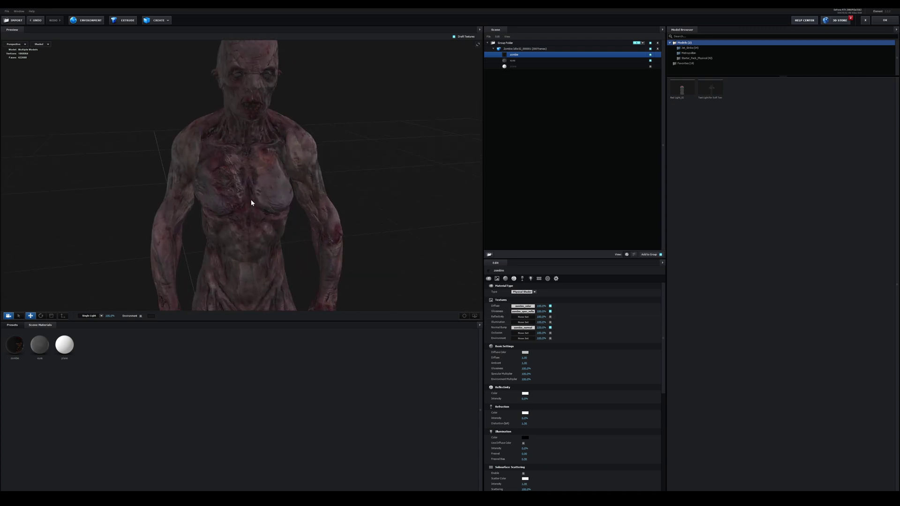
{"action": "left_click", "coordinate": [885, 20]}
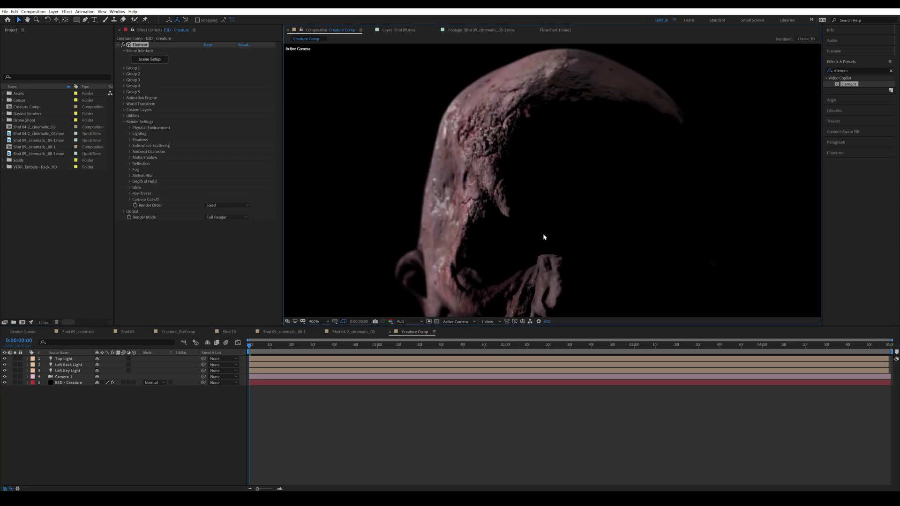
Step: Darken the midtones of the zombie material's glossiness texture through its input levels and apply the scene setup
{"action": "left_click", "coordinate": [315, 323]}
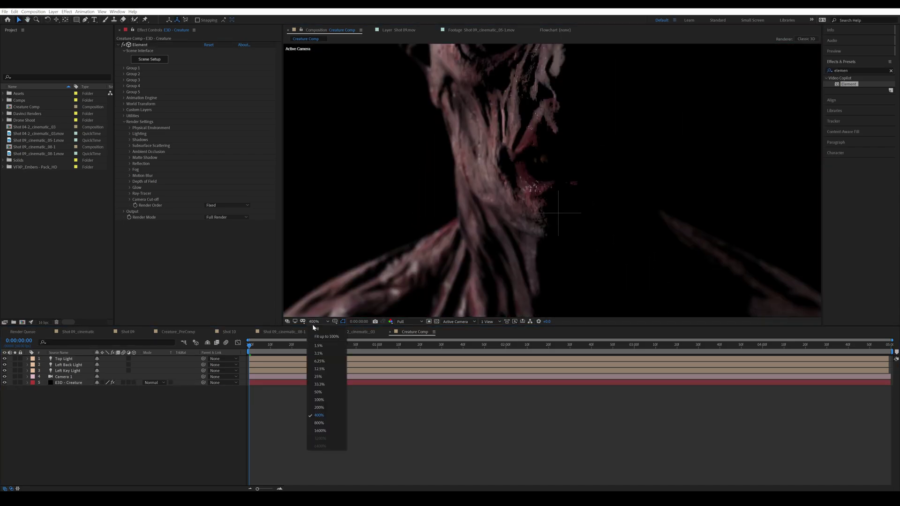
{"action": "left_click", "coordinate": [315, 329]}
{"action": "left_click", "coordinate": [280, 156]}
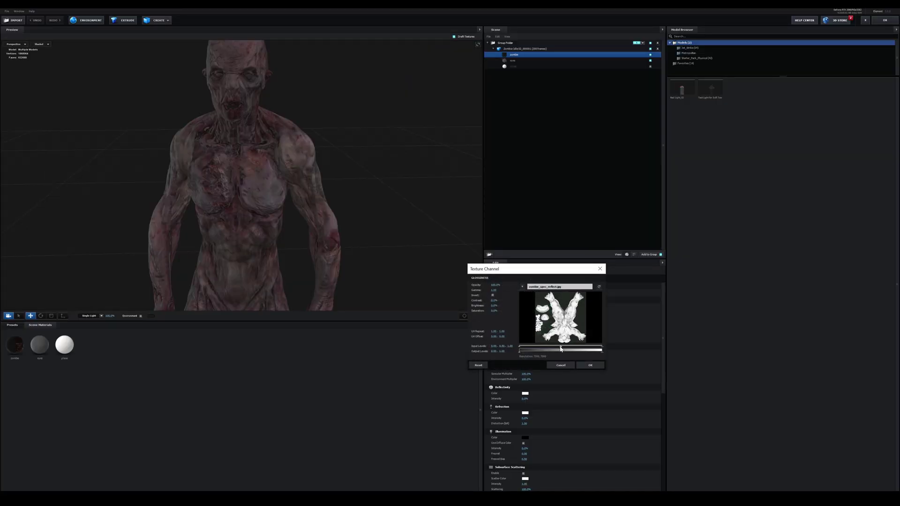
{"action": "left_click_drag", "start_coordinate": [561, 349], "coordinate": [570, 349]}
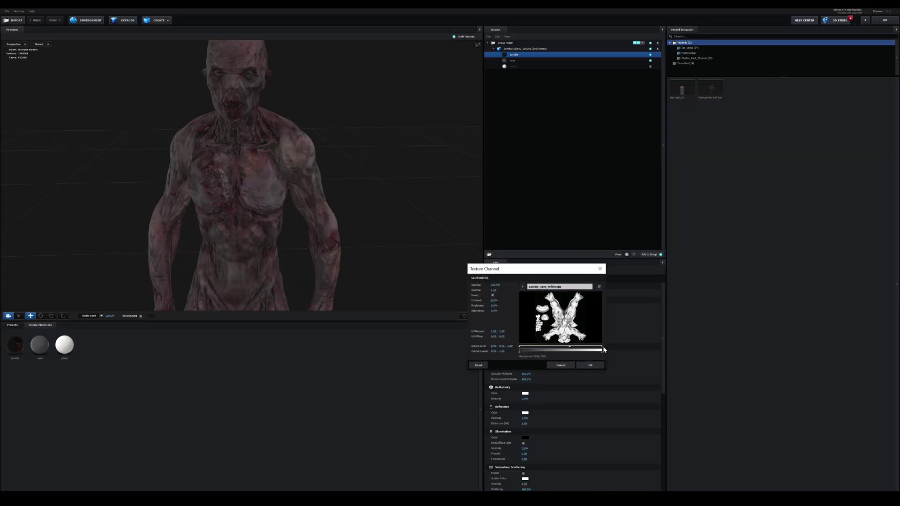
{"action": "left_click", "coordinate": [590, 366]}
{"action": "left_click", "coordinate": [891, 21]}
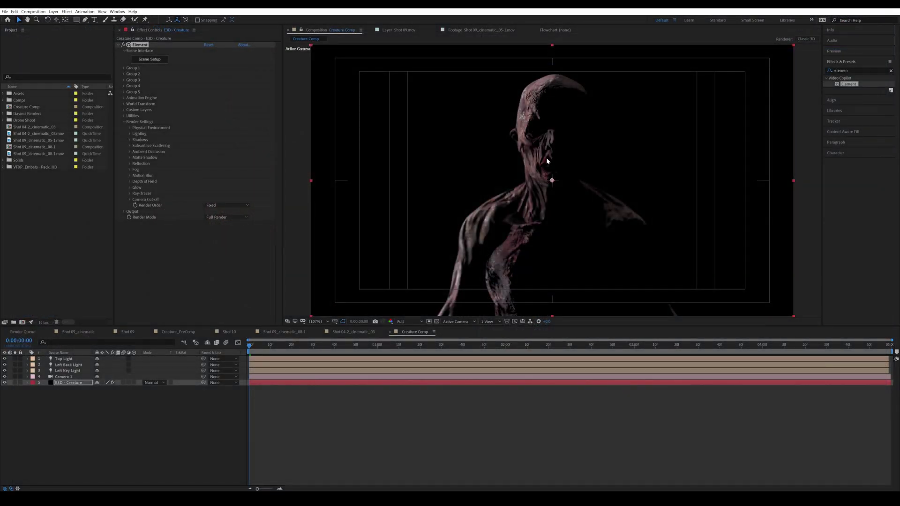
{"action": "left_click", "coordinate": [438, 443]}
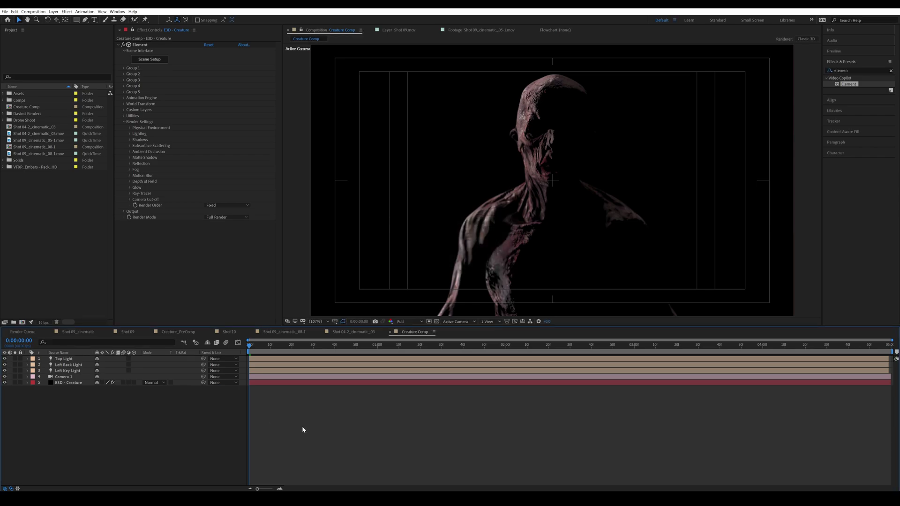
Step: Create a composition named Creature & BG and add Creature Comp above the Shot 09.mov background
{"action": "key", "text": "ctrl+n"}
{"action": "type", "text": "Creature & BG"}
{"action": "key", "text": "Return"}
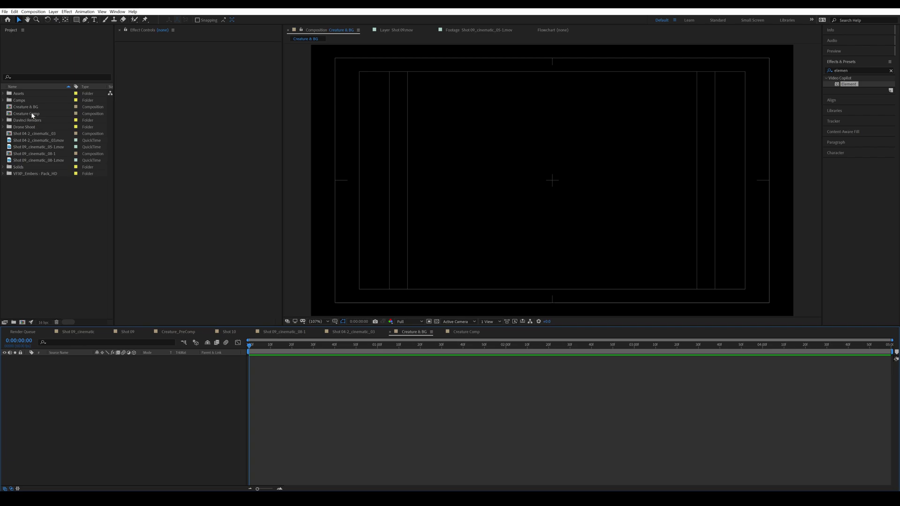
{"action": "left_click_drag", "start_coordinate": [33, 114], "coordinate": [97, 396]}
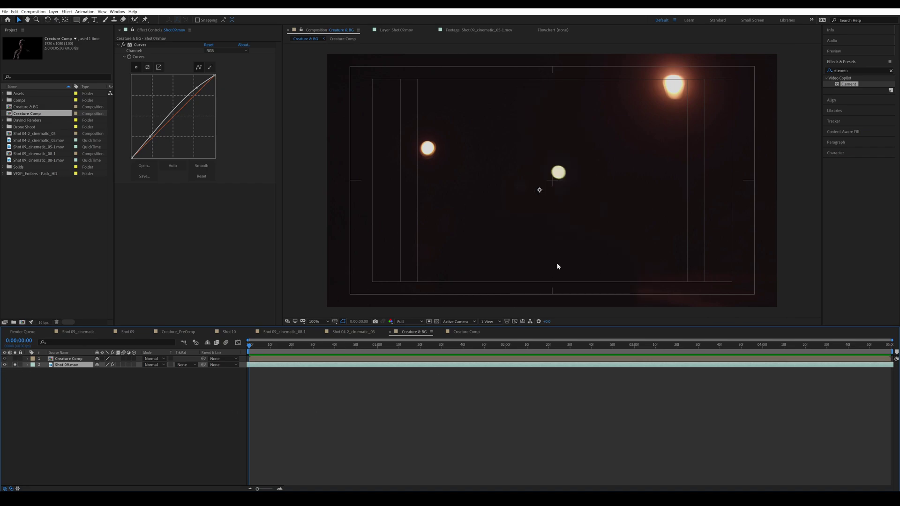
{"action": "left_click", "coordinate": [381, 375]}
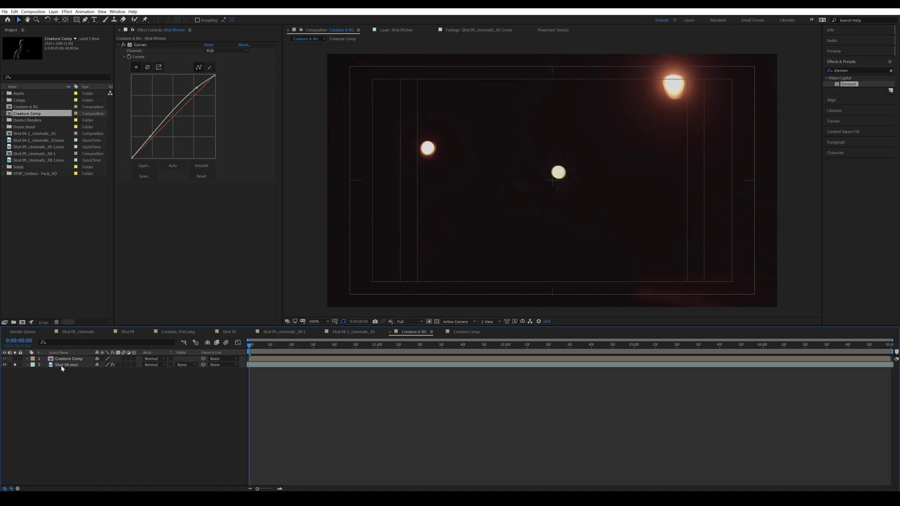
Step: Freeze the Shot 09.mov background at the first frame and brighten it slightly with its Curves effect
{"action": "right_click", "coordinate": [62, 369]}
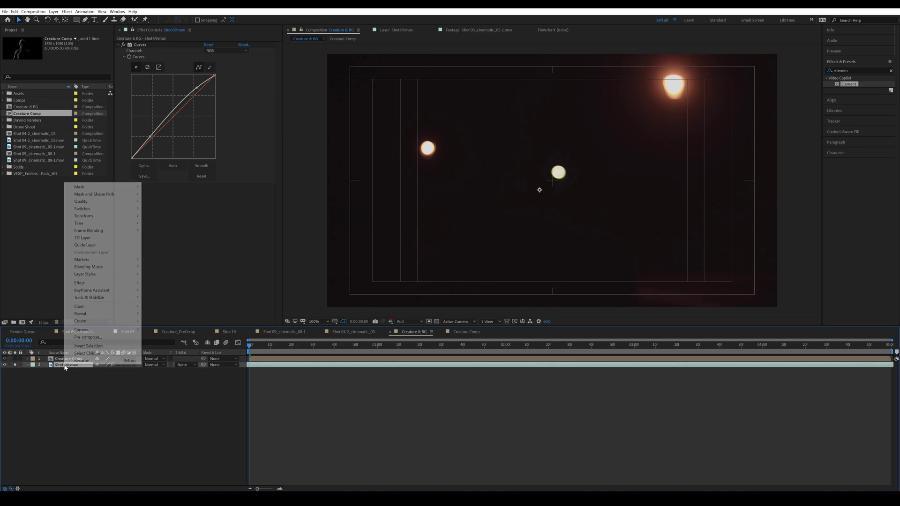
{"action": "mouse_move", "coordinate": [120, 224]}
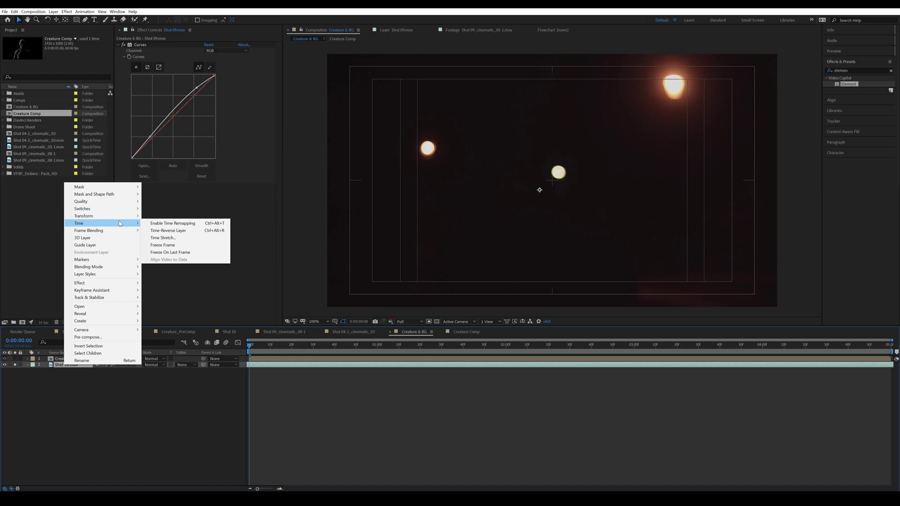
{"action": "left_click", "coordinate": [162, 246]}
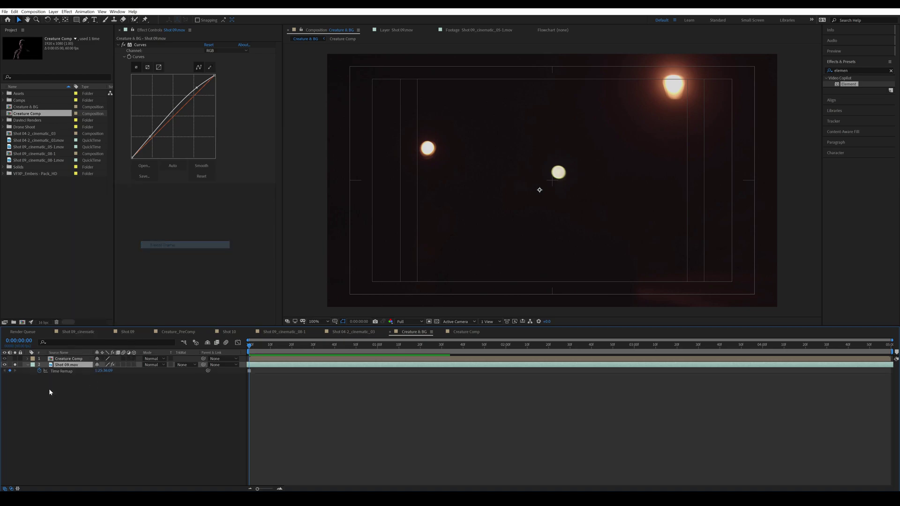
{"action": "left_click", "coordinate": [118, 45]}
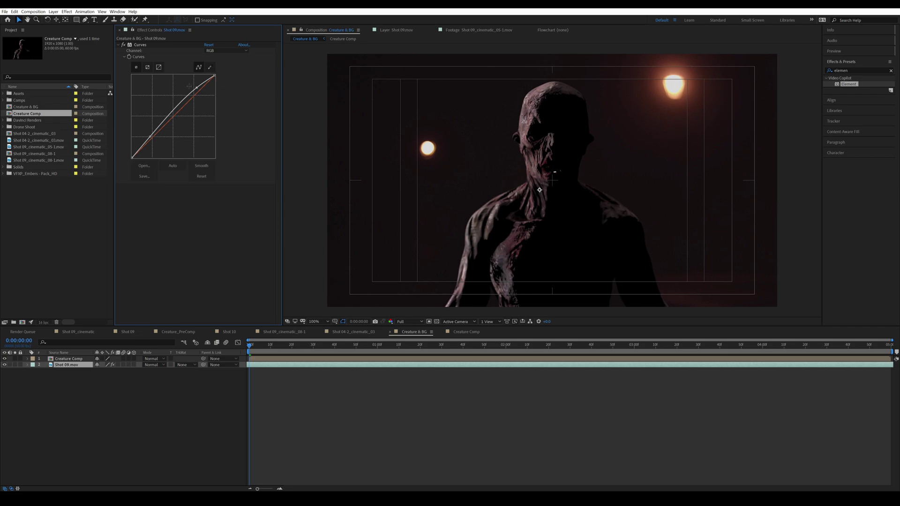
{"action": "left_click", "coordinate": [174, 411]}
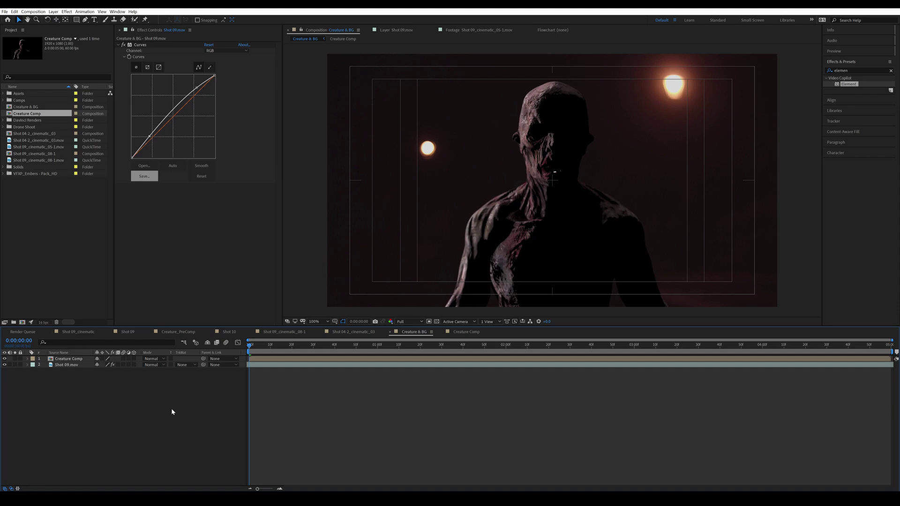
Step: Add an adjustment layer above Creature Comp and Shot 09.mov in Creature & BG
{"action": "key", "text": "ctrl+alt+y"}
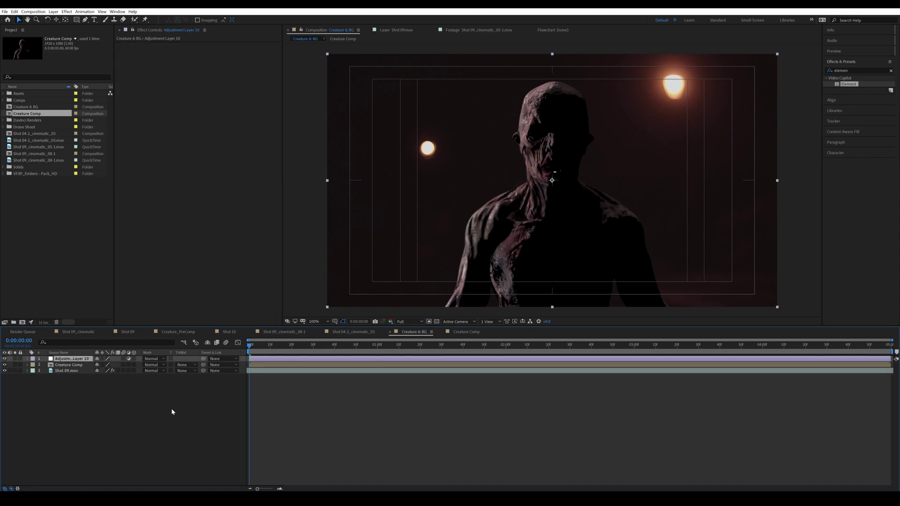
{"action": "key", "text": "Delete"}
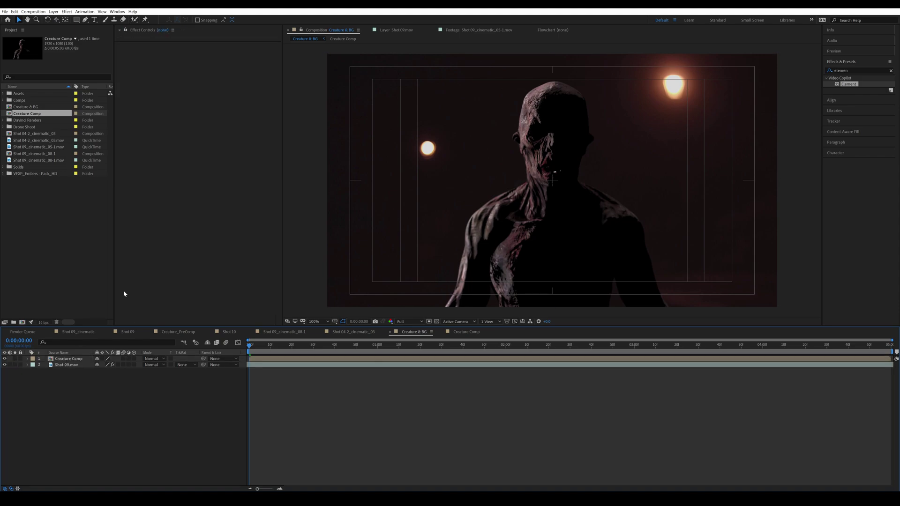
{"action": "left_click", "coordinate": [53, 12]}
{"action": "mouse_move", "coordinate": [61, 19]}
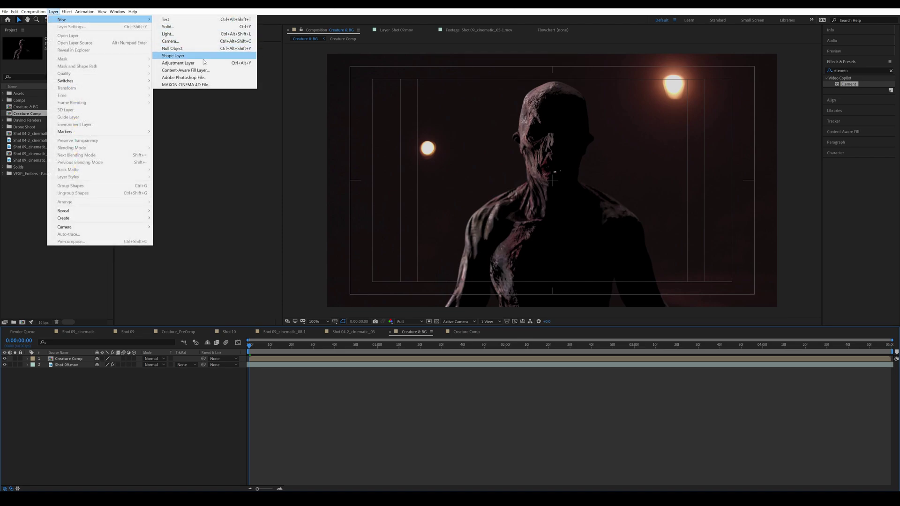
{"action": "left_click", "coordinate": [176, 63]}
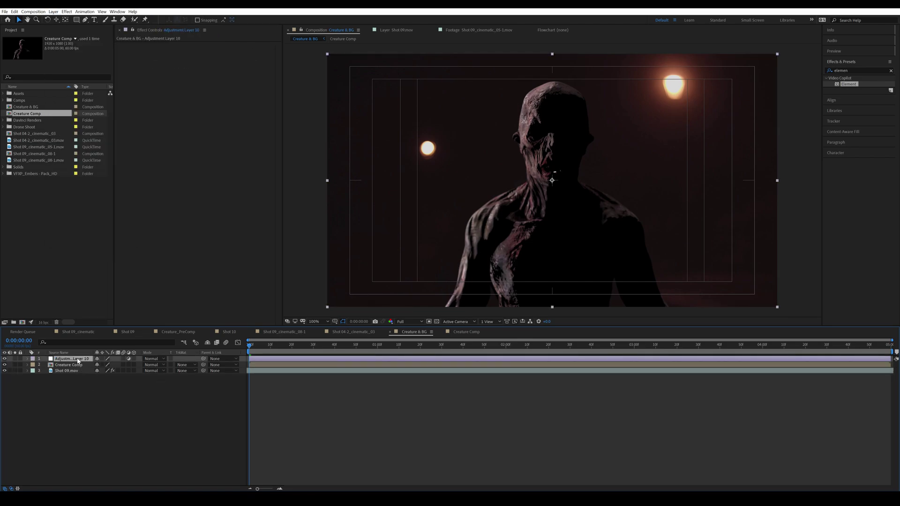
Step: Rename the adjustment layer as Grade_01 and apply the FilmConvert Nitrate effect to it
{"action": "key", "text": "Return"}
{"action": "type", "text": "Grade_01"}
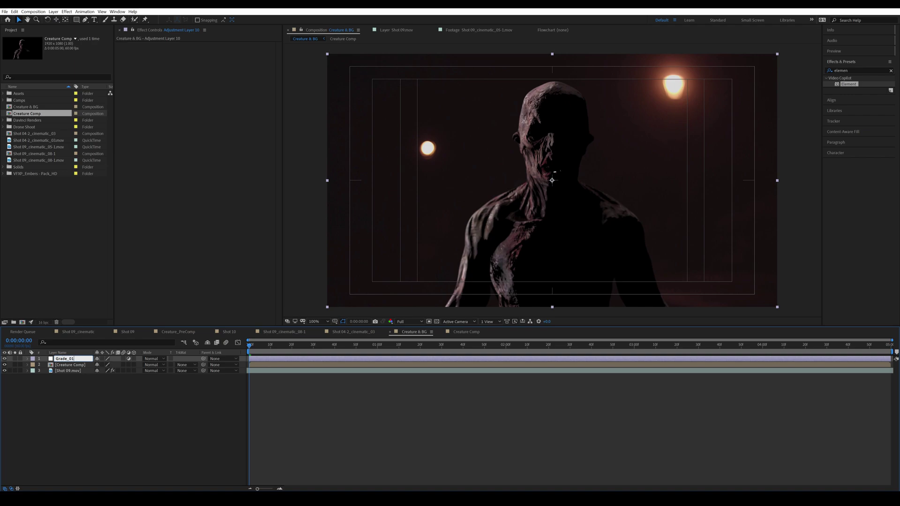
{"action": "key", "text": "Return"}
{"action": "left_click", "coordinate": [821, 70]}
{"action": "type", "text": "filmconv"}
{"action": "left_click_drag", "start_coordinate": [865, 84], "coordinate": [69, 360]}
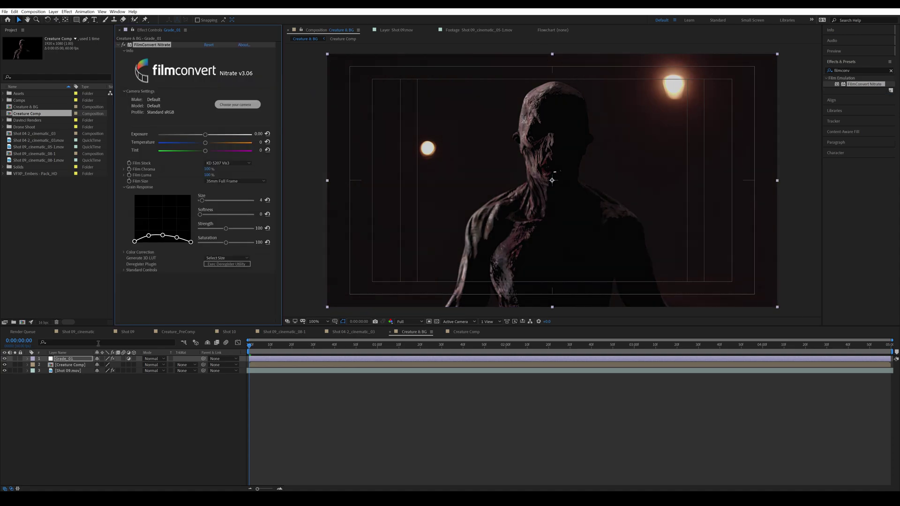
Step: Set Grade_01's film stock to KD TriX 400, its grain strength to 0 and its film luma to 0%
{"action": "left_click", "coordinate": [237, 163]}
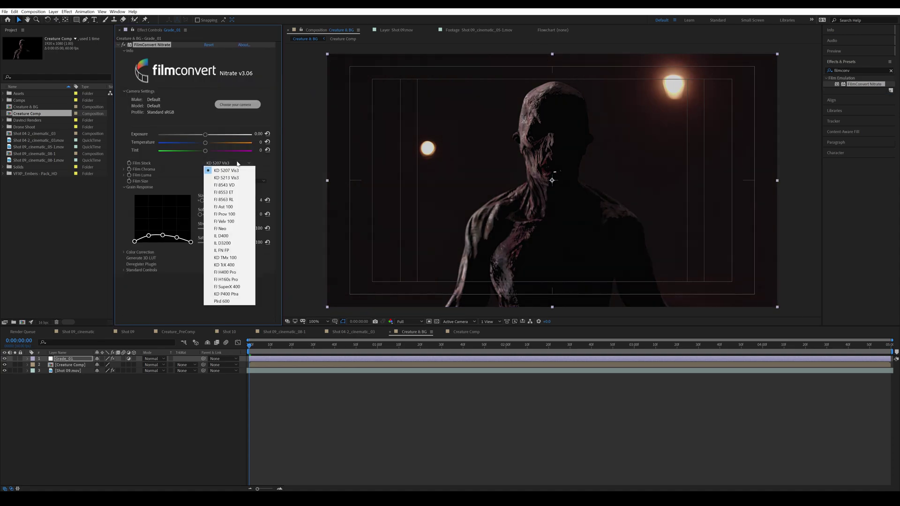
{"action": "left_click", "coordinate": [239, 266]}
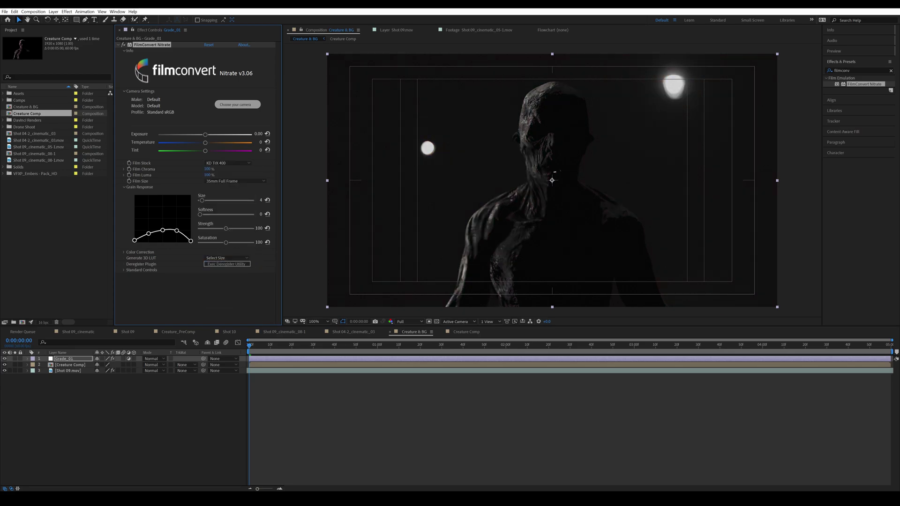
{"action": "left_click_drag", "start_coordinate": [227, 229], "coordinate": [200, 228]}
{"action": "left_click_drag", "start_coordinate": [210, 176], "coordinate": [121, 179]}
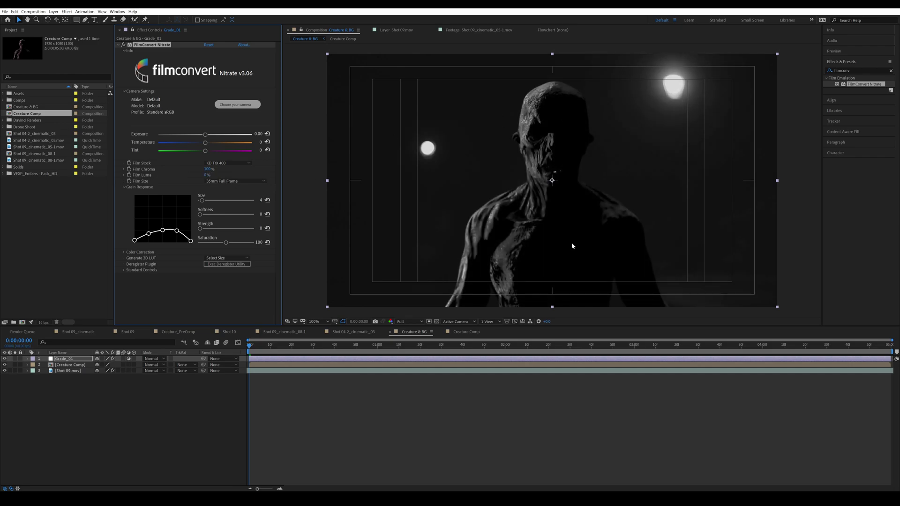
Step: Duplicate the Grade_01 adjustment layer and change the copy's film stock to KD P400 Ptra
{"action": "left_click", "coordinate": [69, 360]}
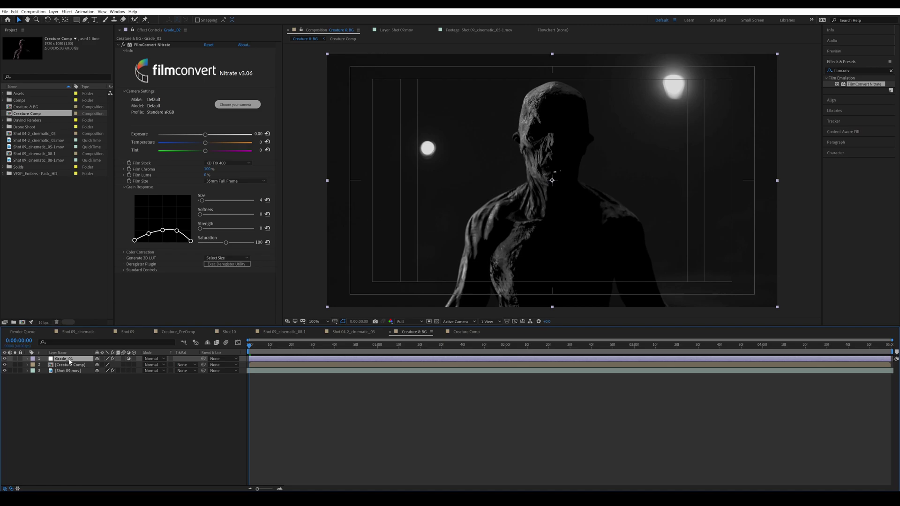
{"action": "key", "text": "ctrl+d"}
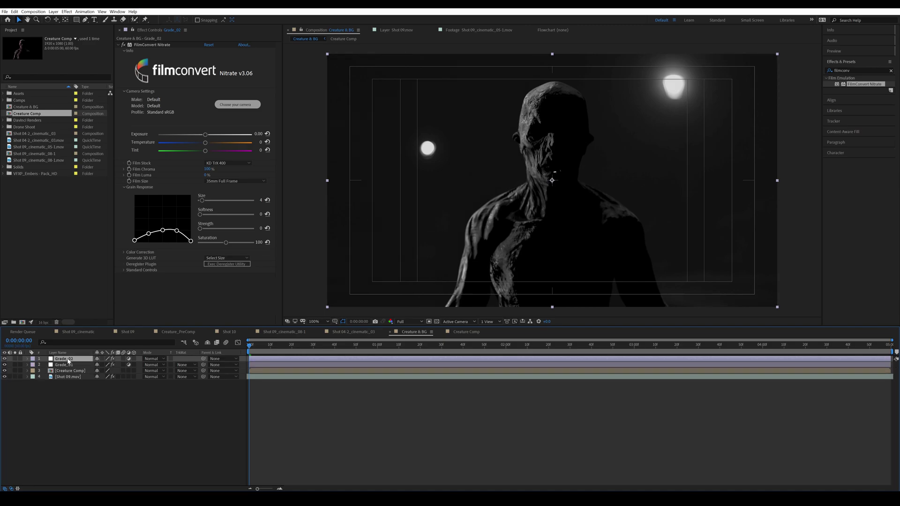
{"action": "left_click", "coordinate": [228, 163]}
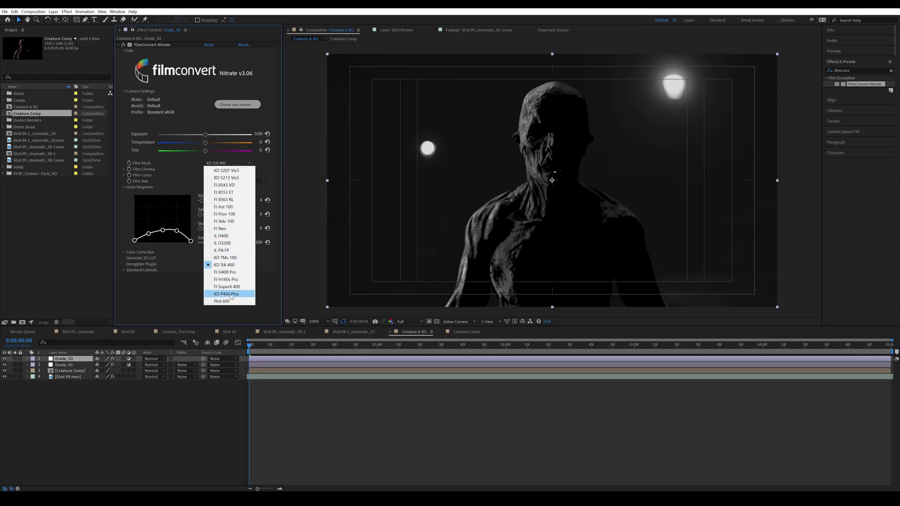
{"action": "left_click", "coordinate": [231, 295]}
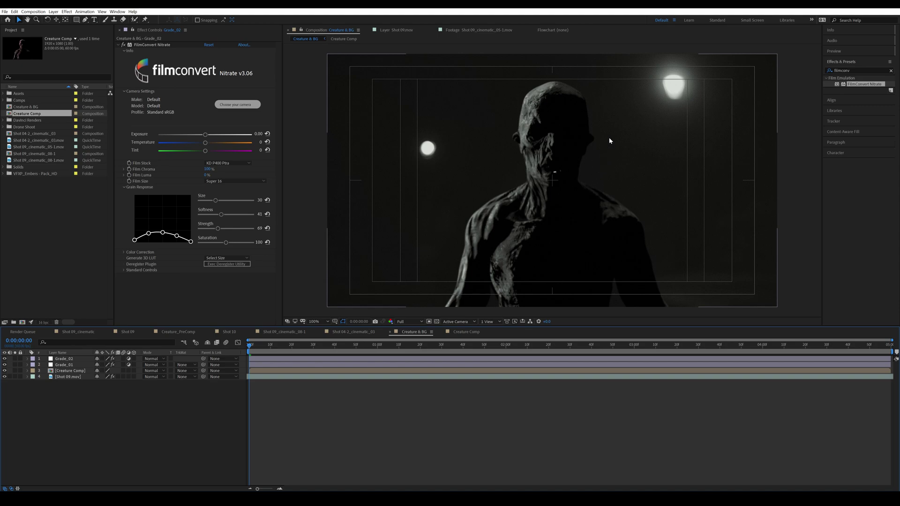
Step: Apply a Tint effect to Creature Comp and map its blacks to the dark gray 121212
{"action": "left_click", "coordinate": [63, 371]}
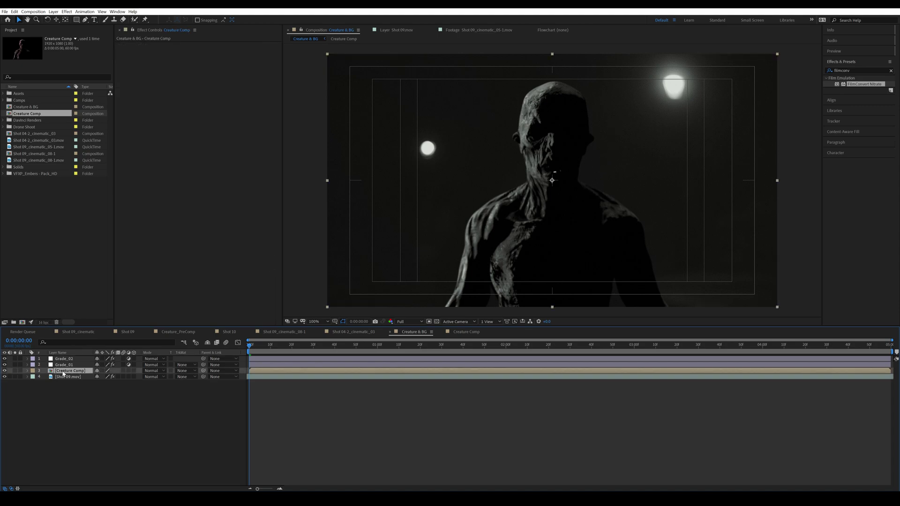
{"action": "left_click_drag", "start_coordinate": [856, 71], "coordinate": [814, 72]}
{"action": "type", "text": "tint"}
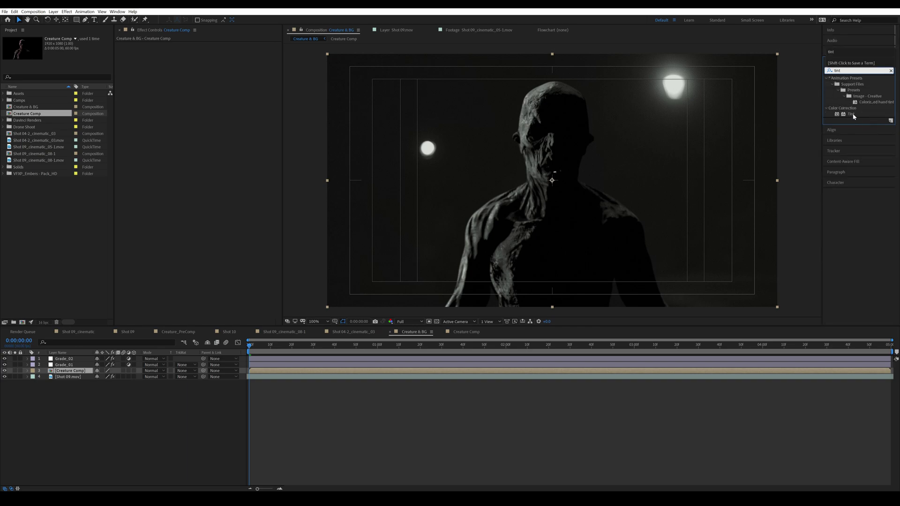
{"action": "left_click_drag", "start_coordinate": [852, 115], "coordinate": [443, 152]}
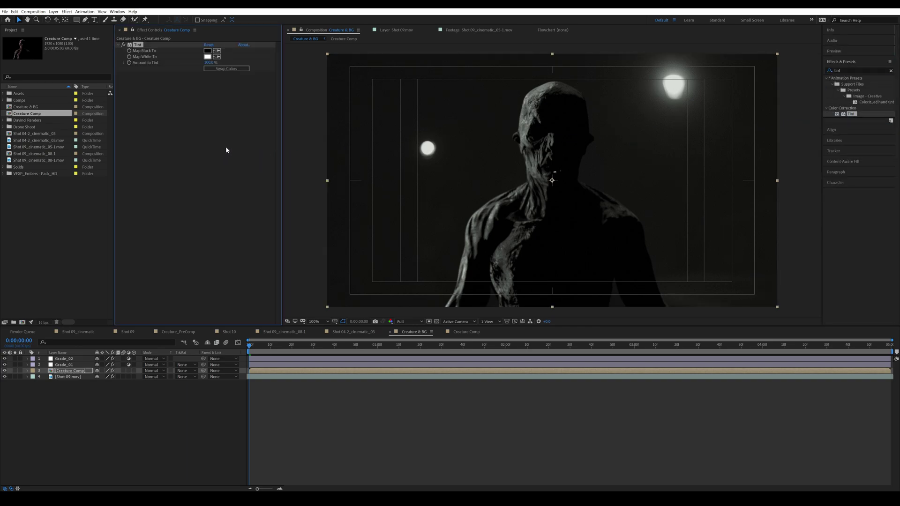
{"action": "left_click", "coordinate": [207, 51]}
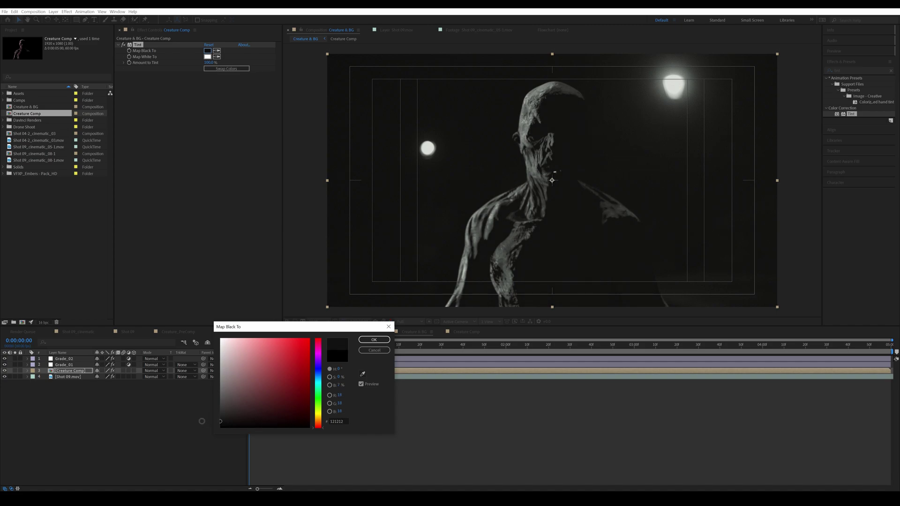
Step: Shape a contrast S-curve in Grade_02's FilmConvert color correction, lowering the shadows and raising the highlights
{"action": "left_click", "coordinate": [73, 359]}
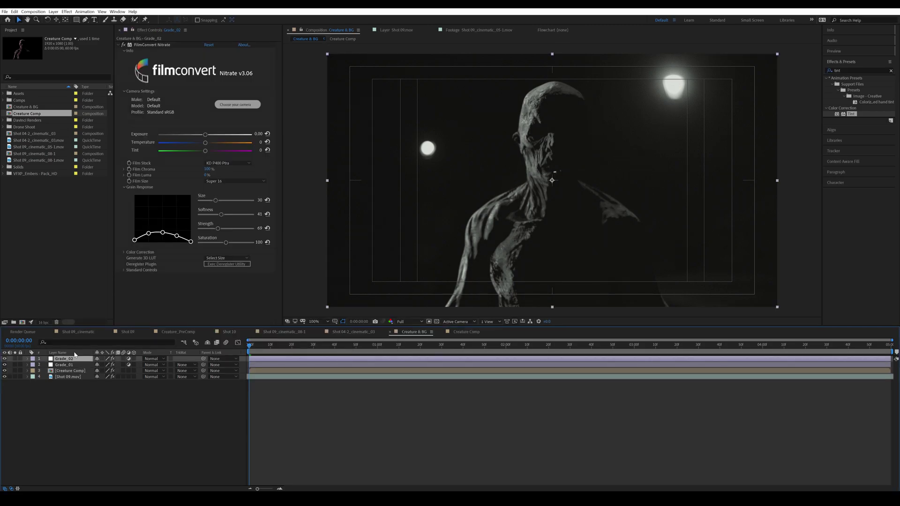
{"action": "left_click", "coordinate": [124, 252]}
{"action": "scroll", "coordinate": [128, 249], "scroll_direction": "down", "scroll_amount": 5}
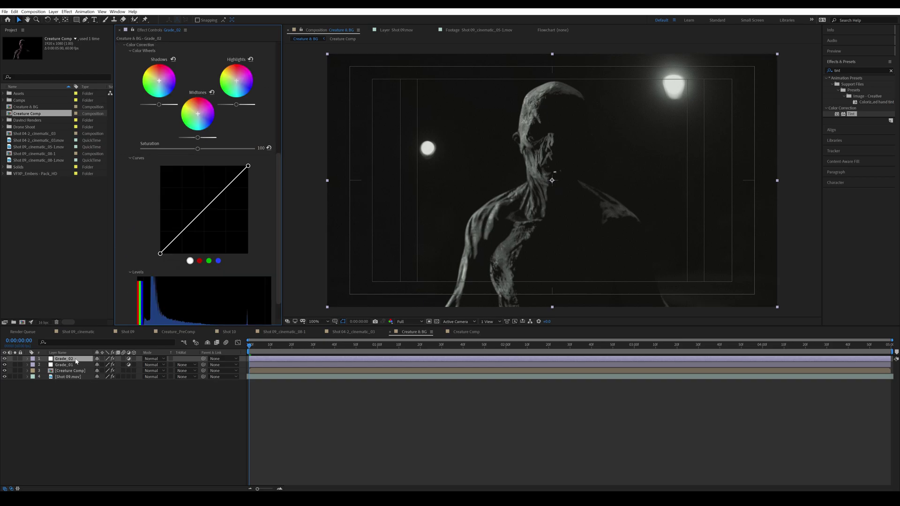
{"action": "left_click", "coordinate": [179, 234]}
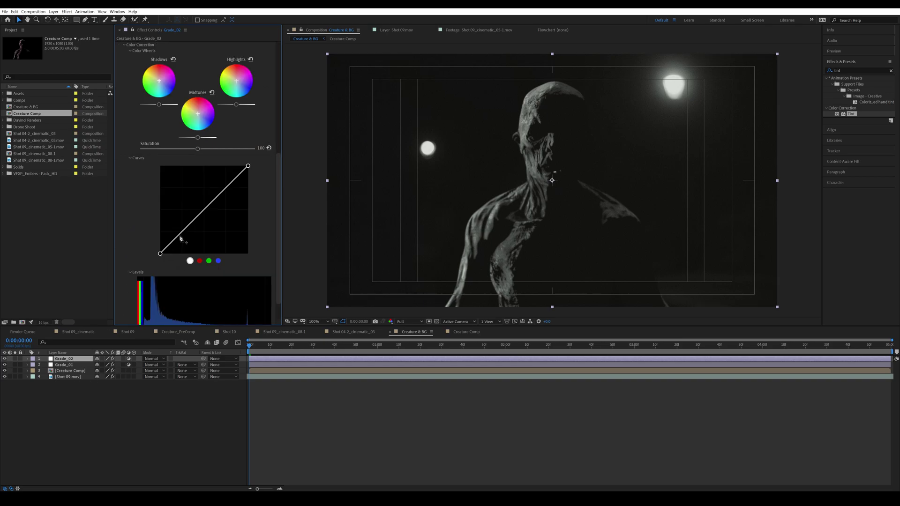
{"action": "left_click", "coordinate": [228, 187]}
{"action": "left_click_drag", "start_coordinate": [181, 238], "coordinate": [182, 242]}
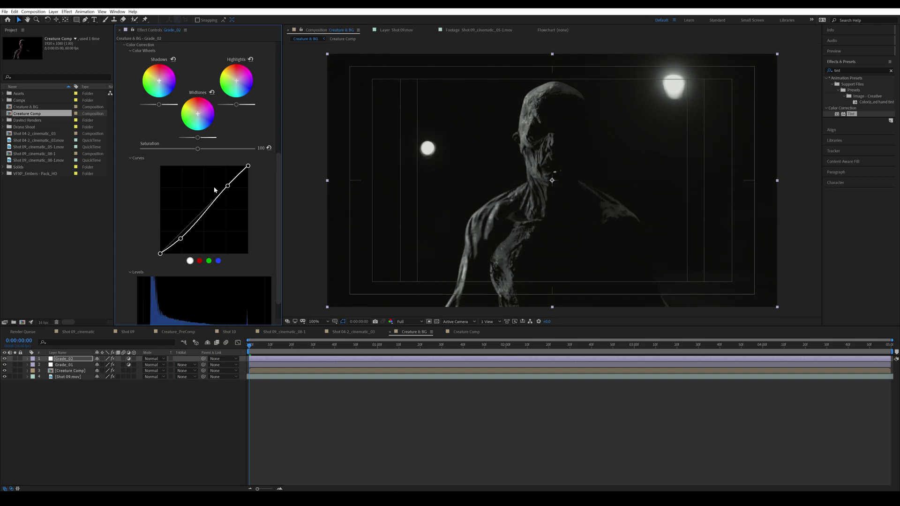
{"action": "left_click_drag", "start_coordinate": [231, 190], "coordinate": [228, 184]}
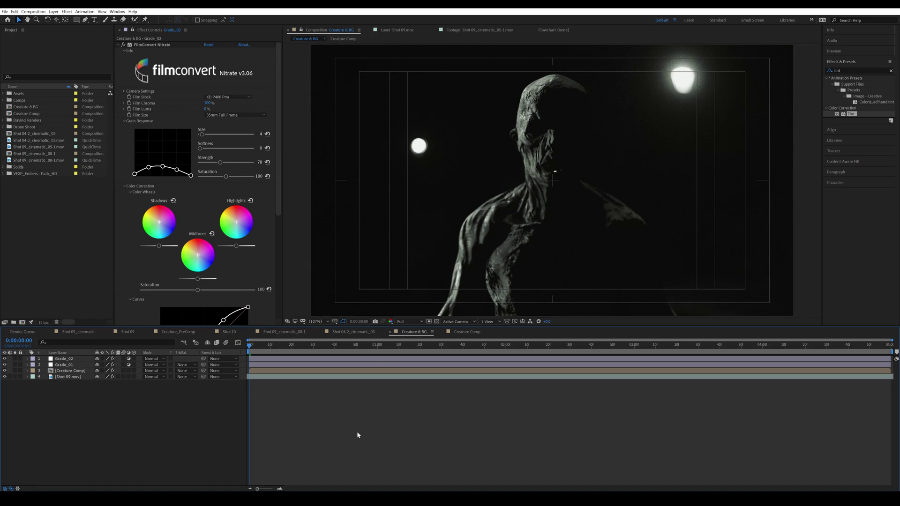
Step: Create a 1920 x 817 composition named Final Comp and check its composition settings
{"action": "key", "text": "ctrl+k"}
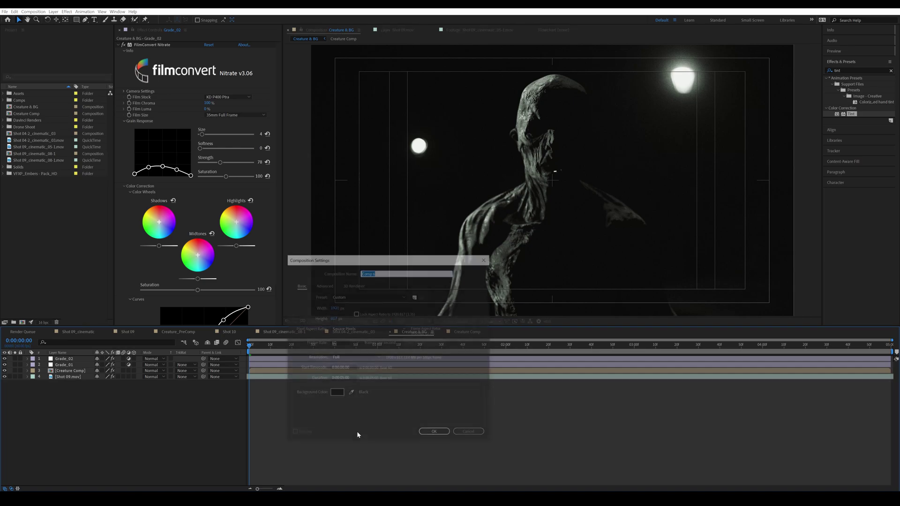
{"action": "type", "text": "Final Comp"}
{"action": "key", "text": "Return"}
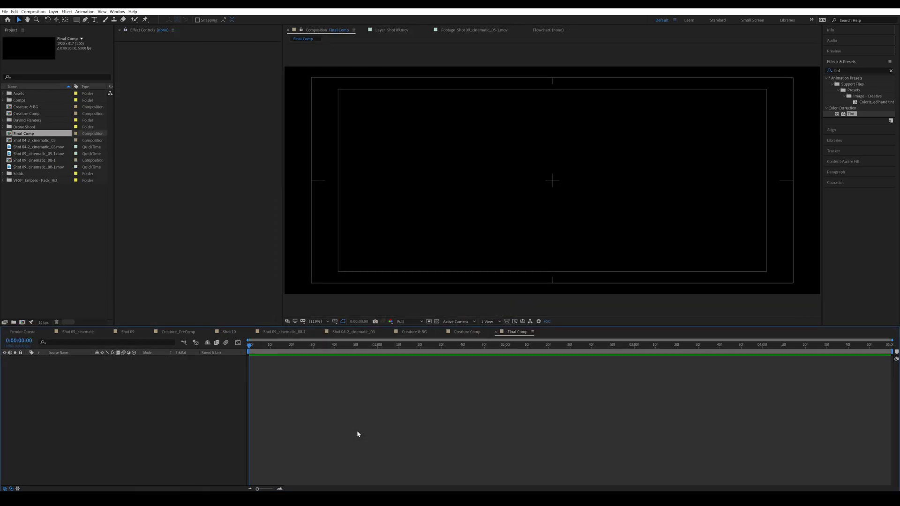
{"action": "key", "text": "ctrl+k"}
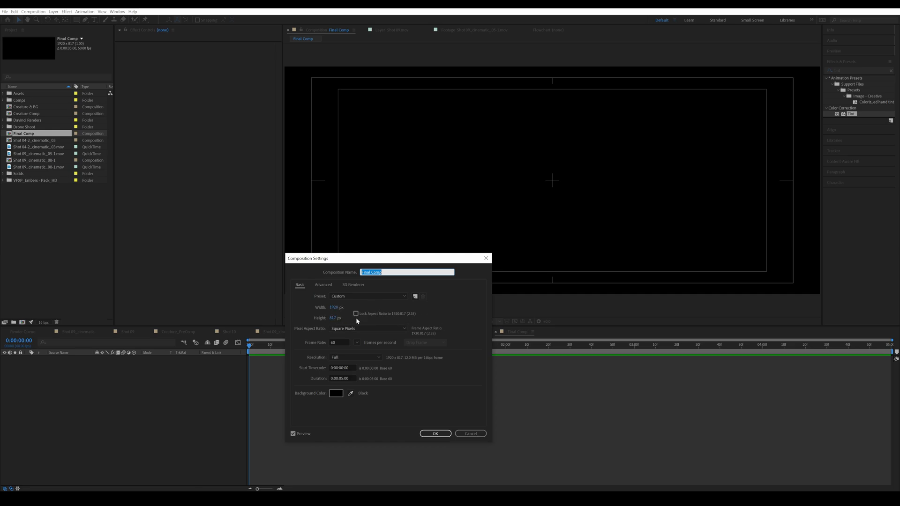
{"action": "left_click", "coordinate": [436, 433]}
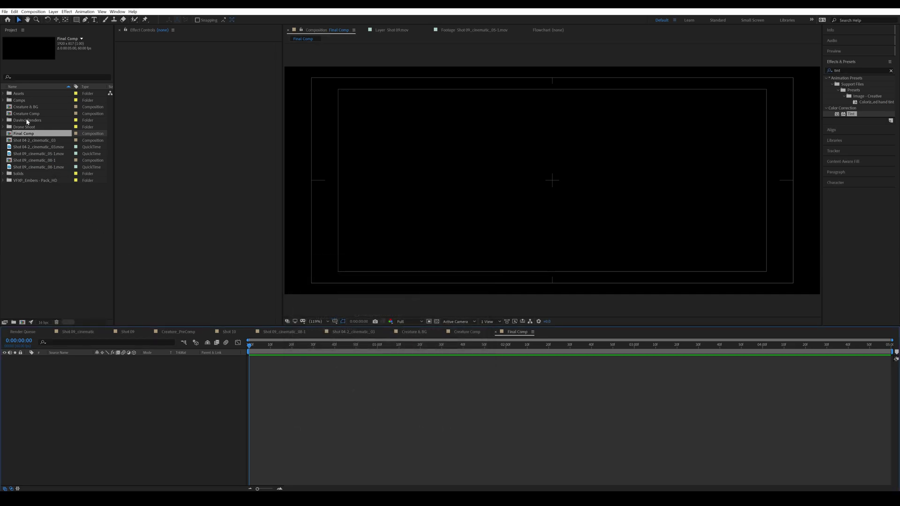
Step: Add Creature & BG to Final Comp, reframe it larger and slightly lower, and save the project
{"action": "left_click_drag", "start_coordinate": [25, 107], "coordinate": [270, 397]}
{"action": "left_click", "coordinate": [270, 396]}
{"action": "scroll", "coordinate": [602, 197], "scroll_direction": "down", "scroll_amount": 2}
{"action": "left_click", "coordinate": [645, 181]}
{"action": "left_click_drag", "start_coordinate": [666, 182], "coordinate": [699, 196]}
{"action": "left_click", "coordinate": [314, 322]}
{"action": "left_click", "coordinate": [327, 337]}
{"action": "left_click", "coordinate": [516, 427]}
{"action": "key", "text": "ctrl+s"}
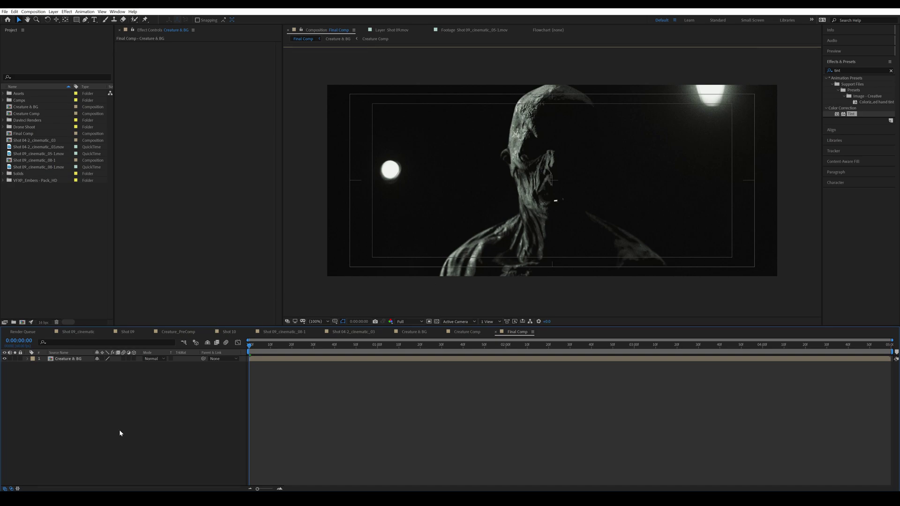
Step: Play the reference clip Shot 09_cinematic_05-1.mov and examine how the creature moves and is lit
{"action": "left_click_drag", "start_coordinate": [520, 338], "coordinate": [413, 333]}
{"action": "left_click", "coordinate": [519, 334]}
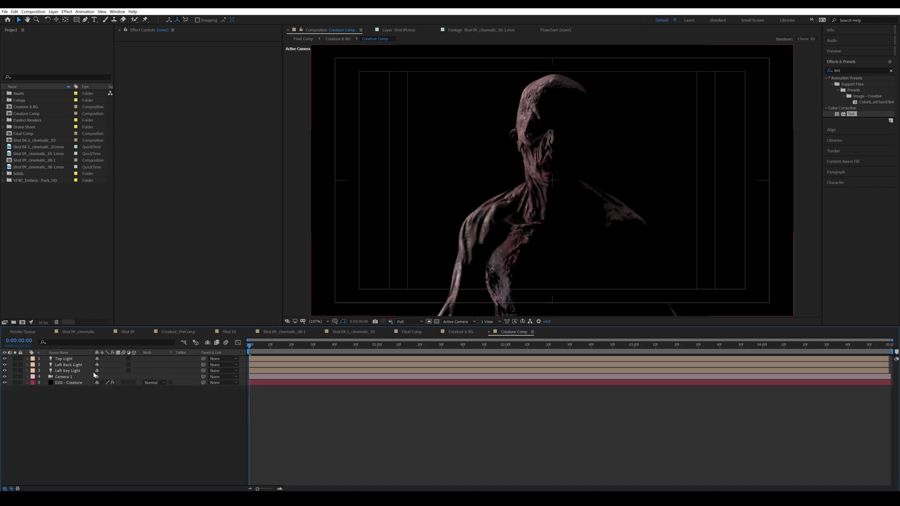
{"action": "double_click", "coordinate": [37, 154]}
{"action": "key", "text": "space"}
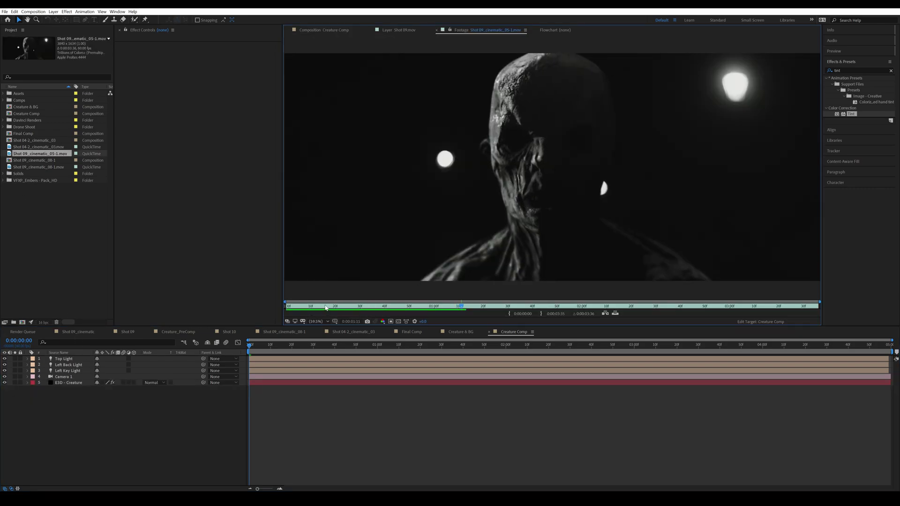
{"action": "key", "text": "space"}
{"action": "key", "text": "space"}
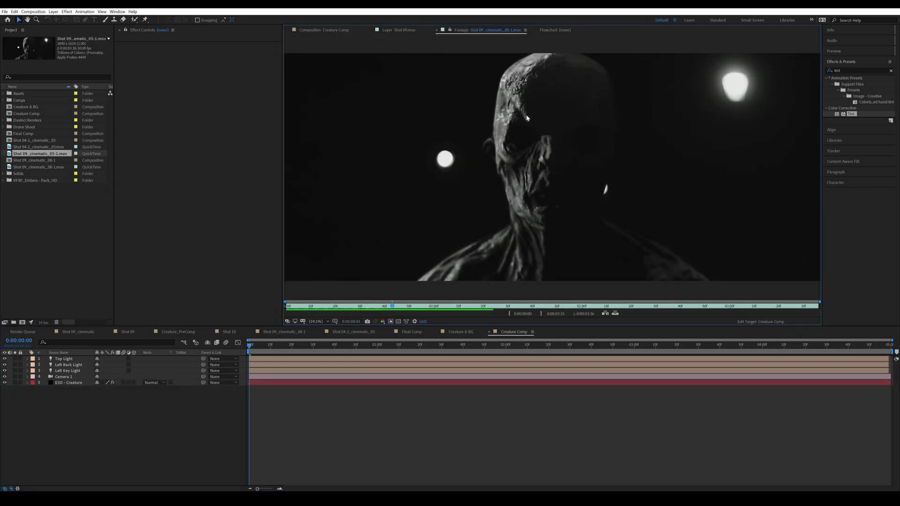
{"action": "key", "text": "space"}
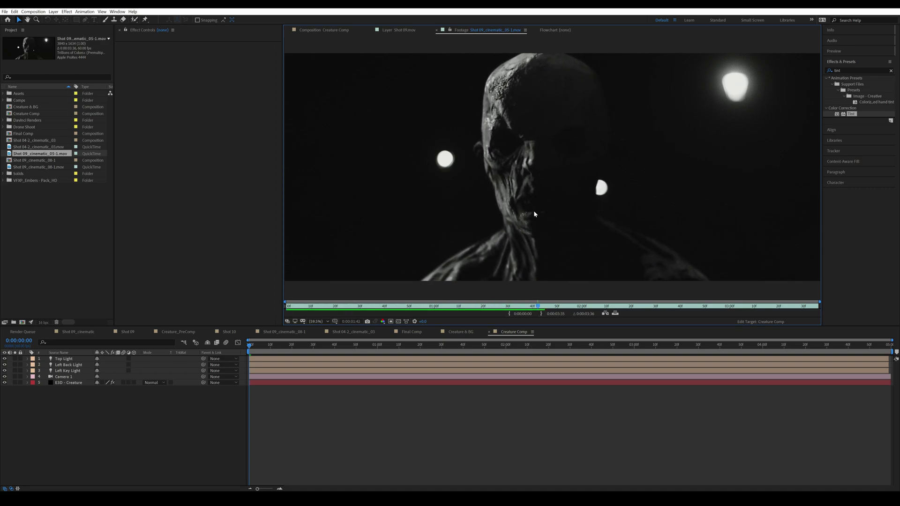
{"action": "key", "text": "space"}
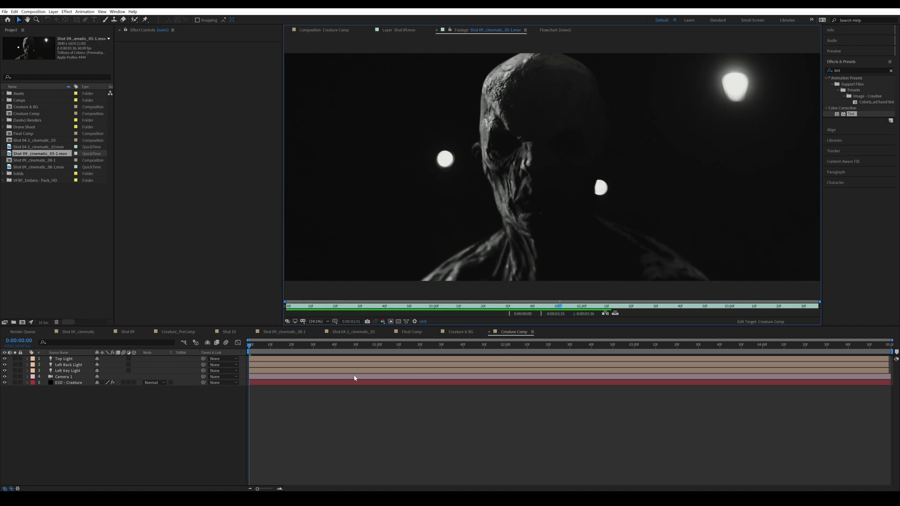
Step: Set the E3D - Creature layer's Element output to 16 multisampling and 4 supersampling
{"action": "left_click", "coordinate": [225, 396]}
{"action": "left_click", "coordinate": [75, 383]}
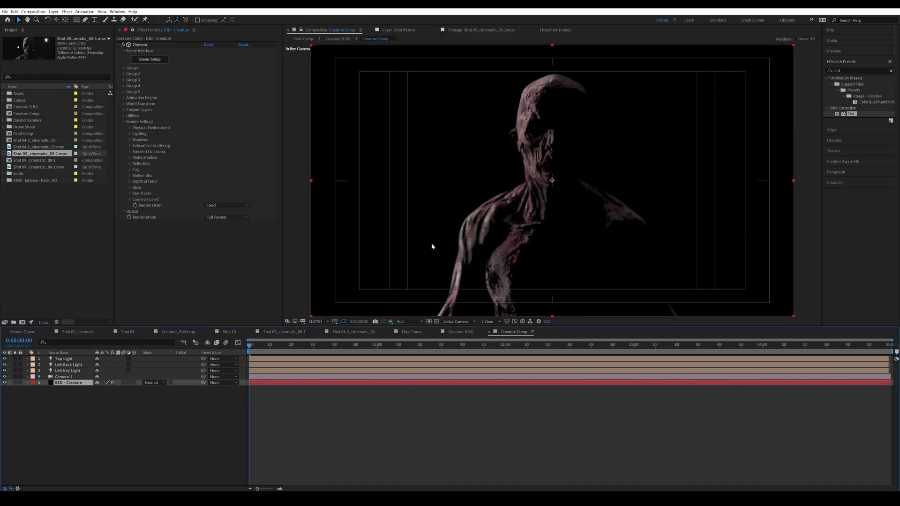
{"action": "left_click", "coordinate": [124, 211]}
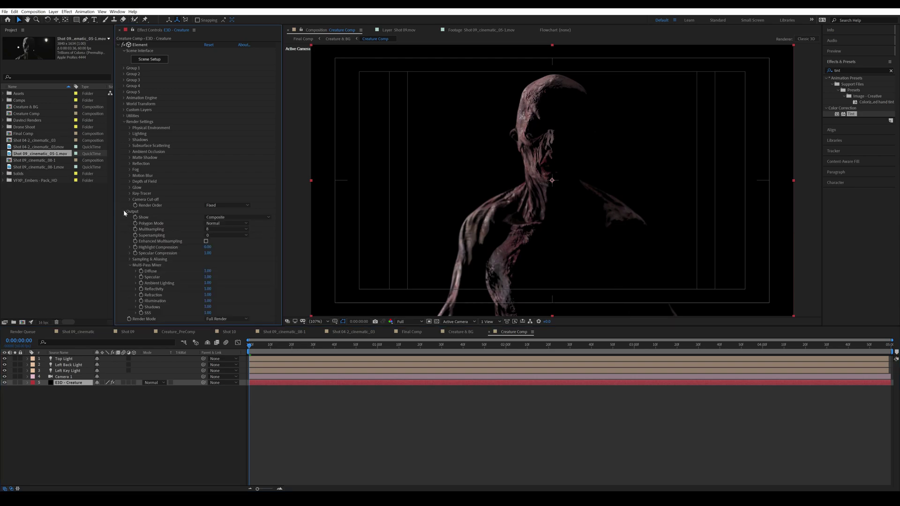
{"action": "left_click", "coordinate": [220, 231]}
{"action": "left_click", "coordinate": [216, 264]}
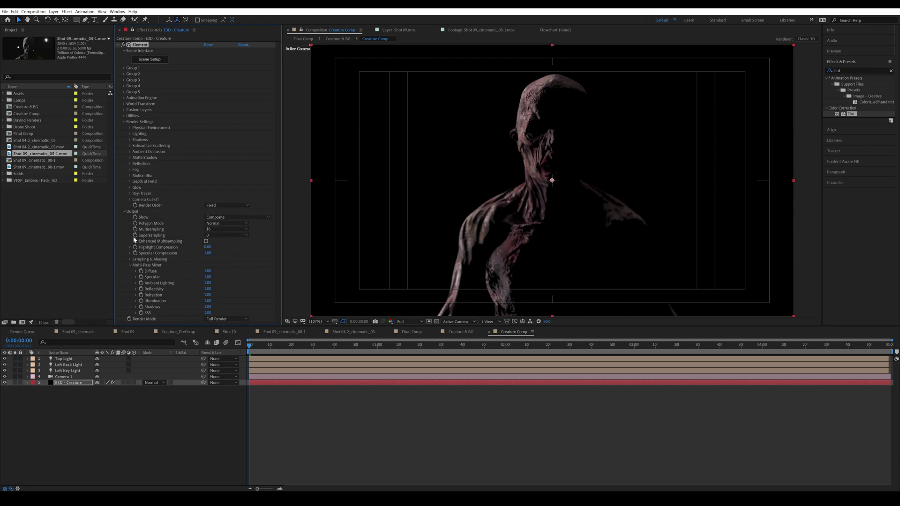
{"action": "left_click", "coordinate": [225, 235]}
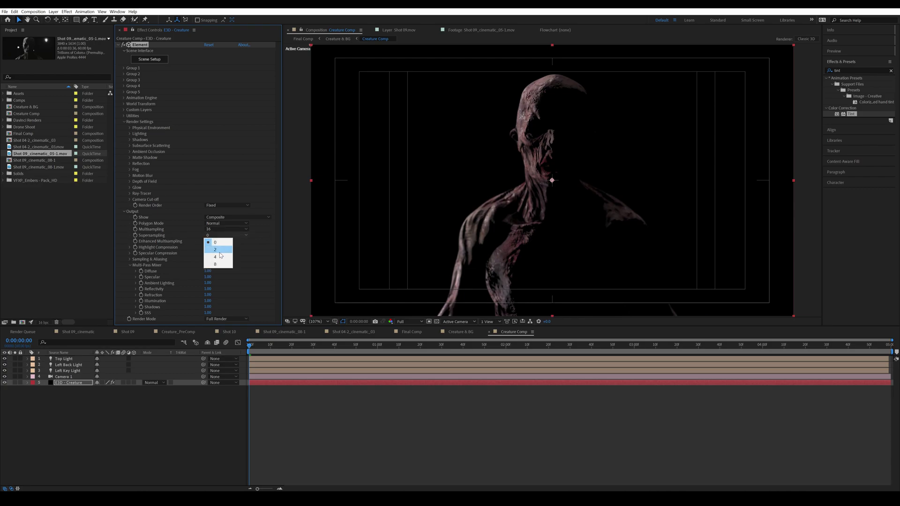
{"action": "left_click", "coordinate": [218, 251]}
{"action": "left_click", "coordinate": [449, 425]}
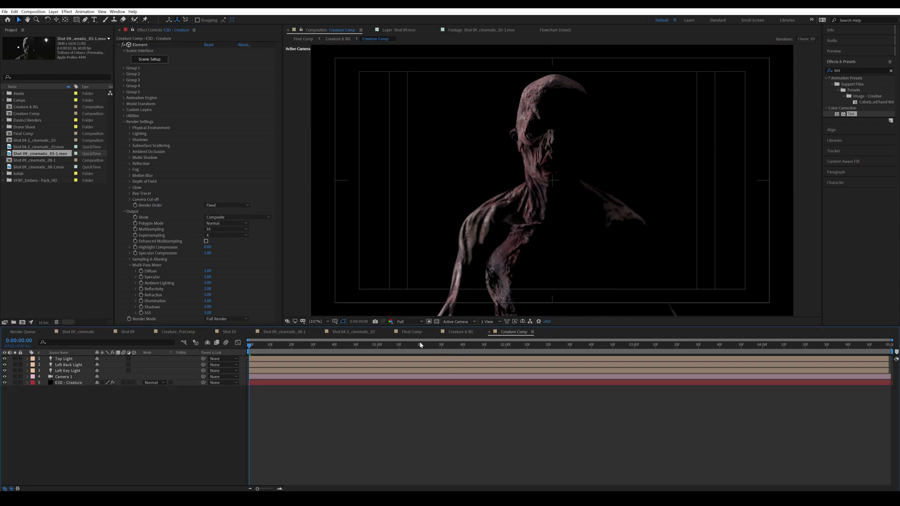
Step: Return to Final Comp, save the project and open the Shot 09_cinematic_08-1 composition
{"action": "left_click", "coordinate": [412, 332]}
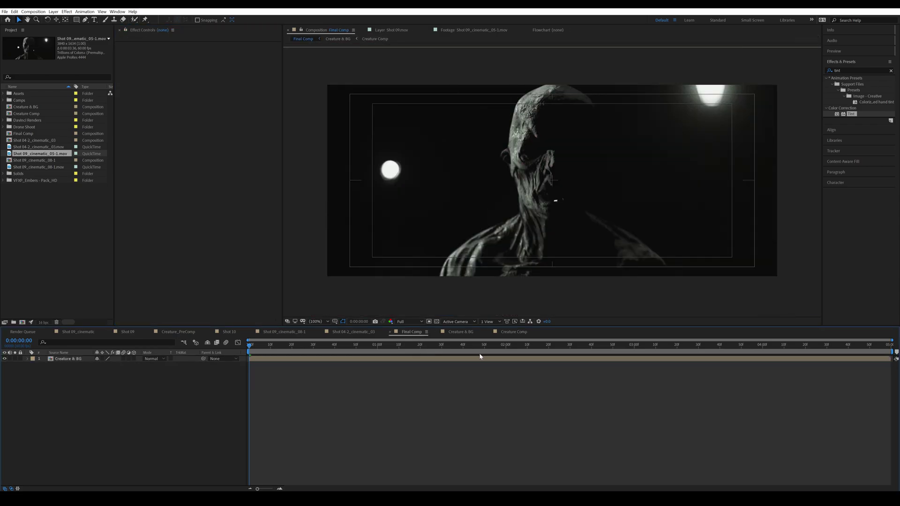
{"action": "key", "text": "ctrl+z"}
{"action": "left_click", "coordinate": [581, 415]}
{"action": "key", "text": "ctrl+s"}
{"action": "left_click", "coordinate": [297, 332]}
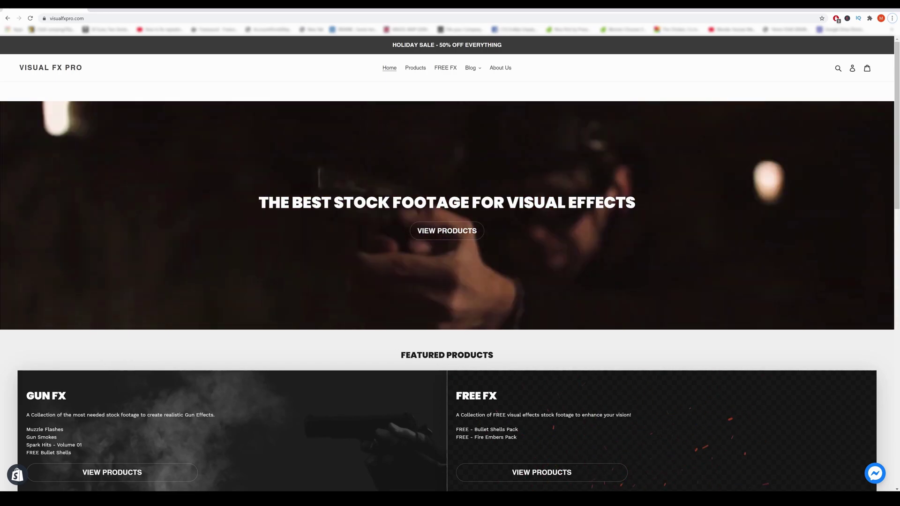
Step: Switch to the browser and look through the Visual FX Pro home page and its stock footage collections, including the free packs
{"action": "scroll", "coordinate": [671, 344], "scroll_direction": "down", "scroll_amount": 1}
{"action": "scroll", "coordinate": [677, 340], "scroll_direction": "up", "scroll_amount": 1}
{"action": "scroll", "coordinate": [677, 337], "scroll_direction": "down", "scroll_amount": 8}
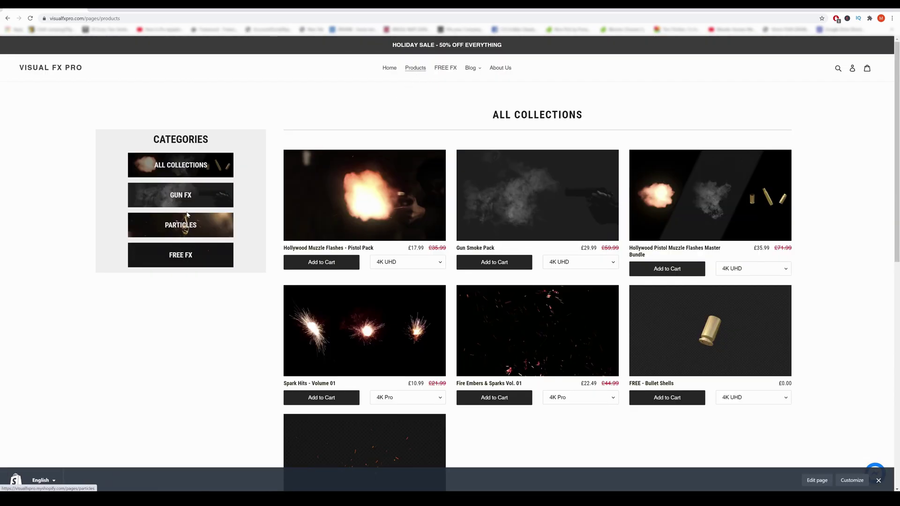
{"action": "left_click", "coordinate": [192, 257]}
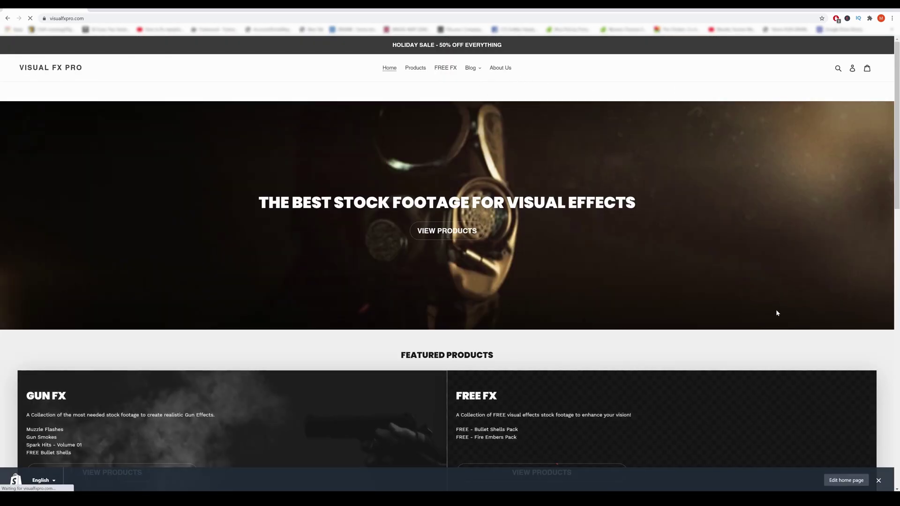
{"action": "scroll", "coordinate": [778, 312], "scroll_direction": "down", "scroll_amount": 8}
{"action": "scroll", "coordinate": [759, 336], "scroll_direction": "down", "scroll_amount": 4}
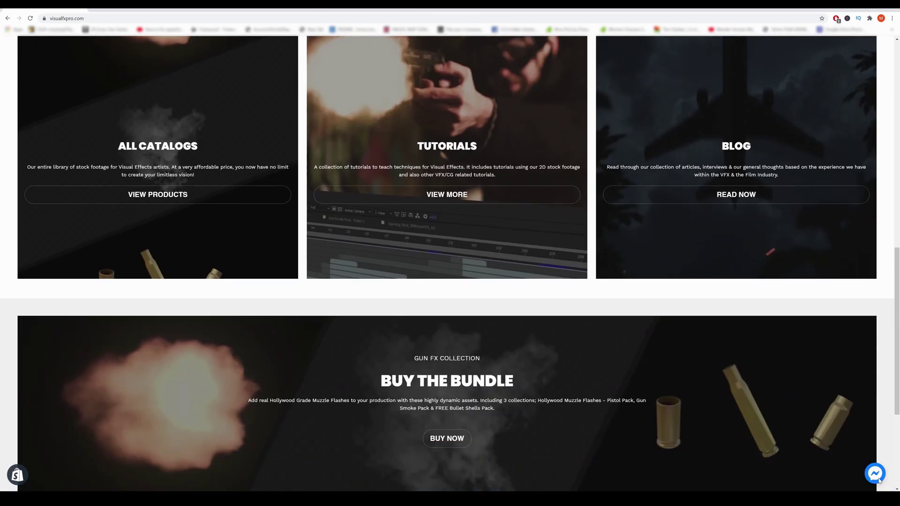
{"action": "scroll", "coordinate": [887, 421], "scroll_direction": "down", "scroll_amount": 4}
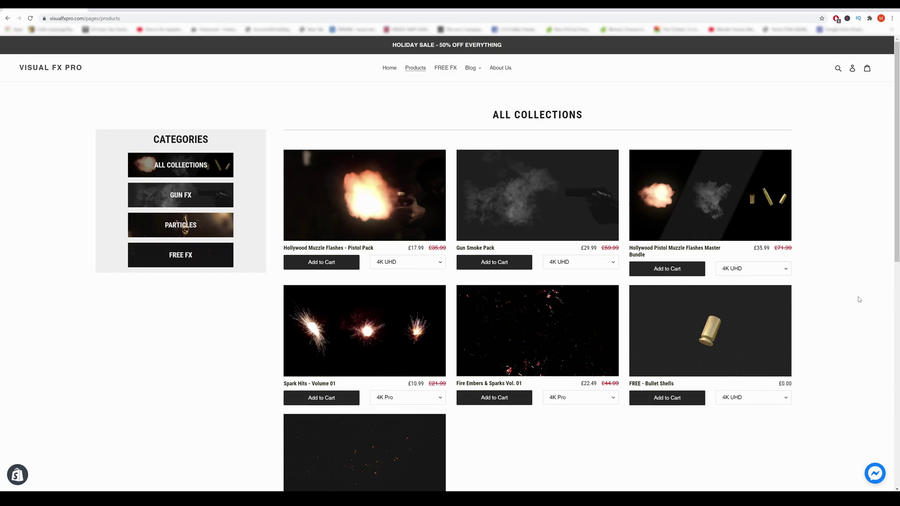
{"action": "scroll", "coordinate": [747, 313], "scroll_direction": "down", "scroll_amount": 1}
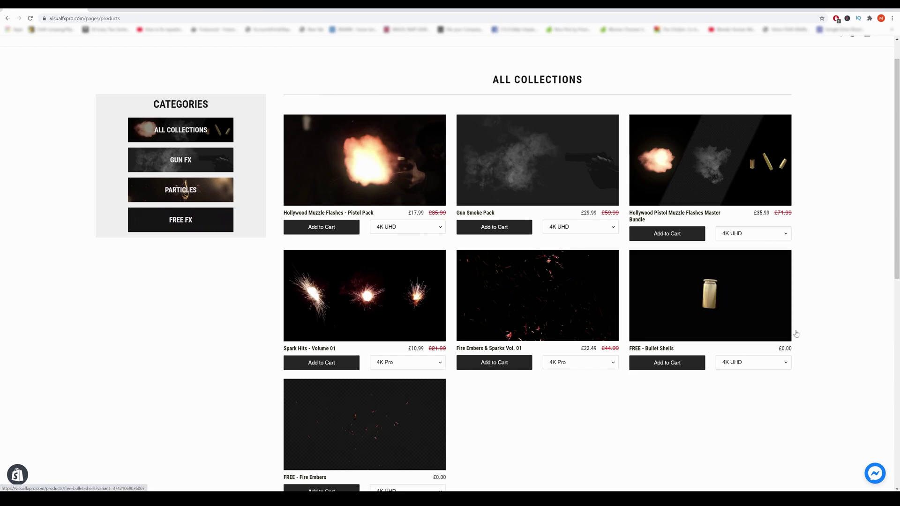
{"action": "scroll", "coordinate": [825, 340], "scroll_direction": "up", "scroll_amount": 1}
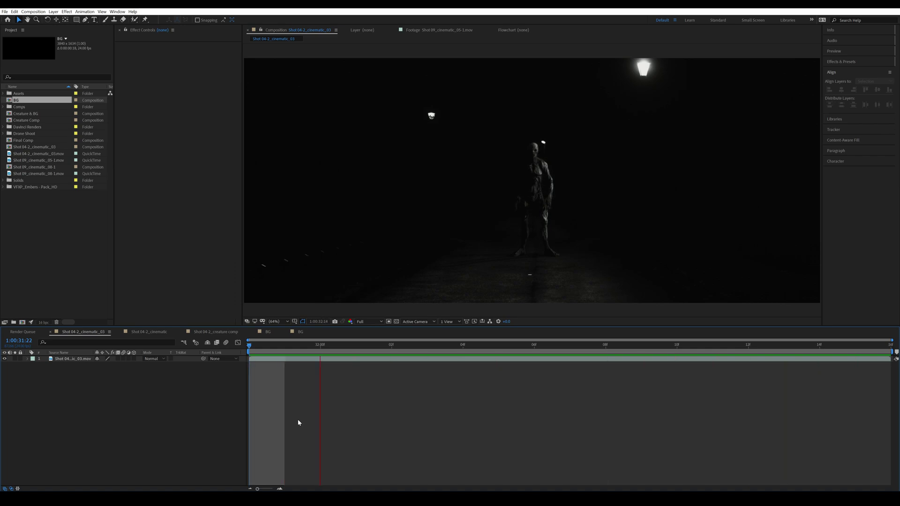
Step: Return to After Effects, stop the Shot 04-2_cinematic_03 preview and open the BG composition with the drone footage
{"action": "key", "text": "space"}
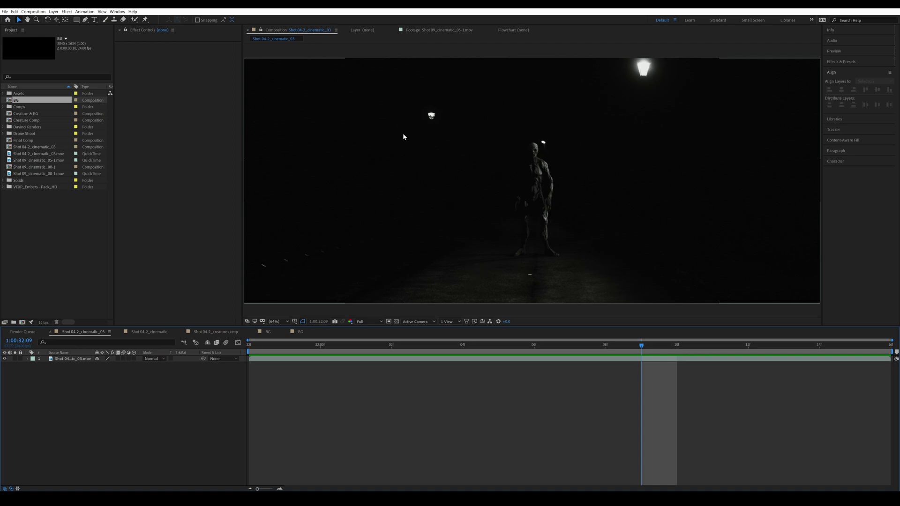
{"action": "left_click", "coordinate": [302, 334]}
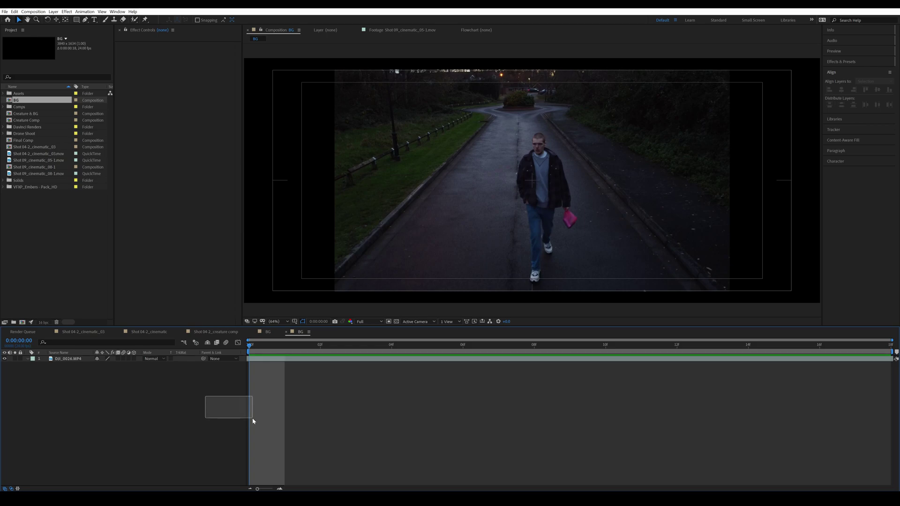
{"action": "left_click", "coordinate": [44, 229]}
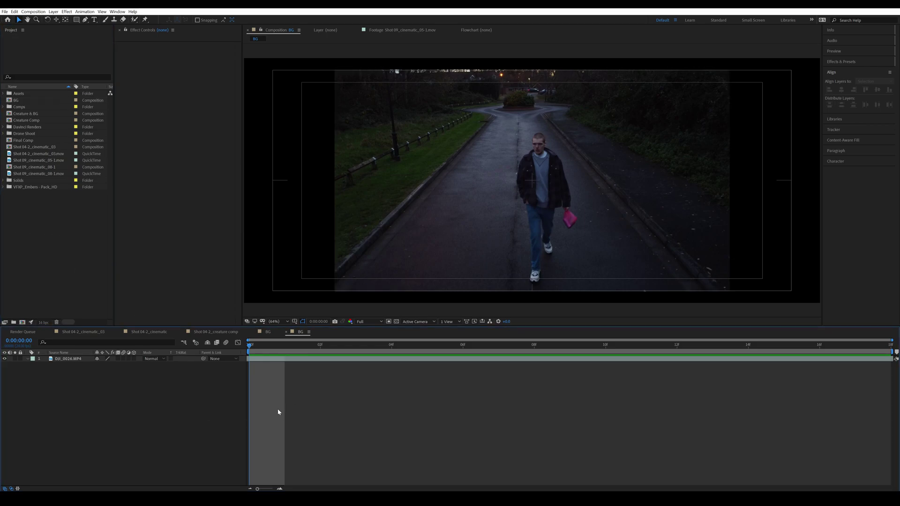
{"action": "left_click", "coordinate": [477, 103]}
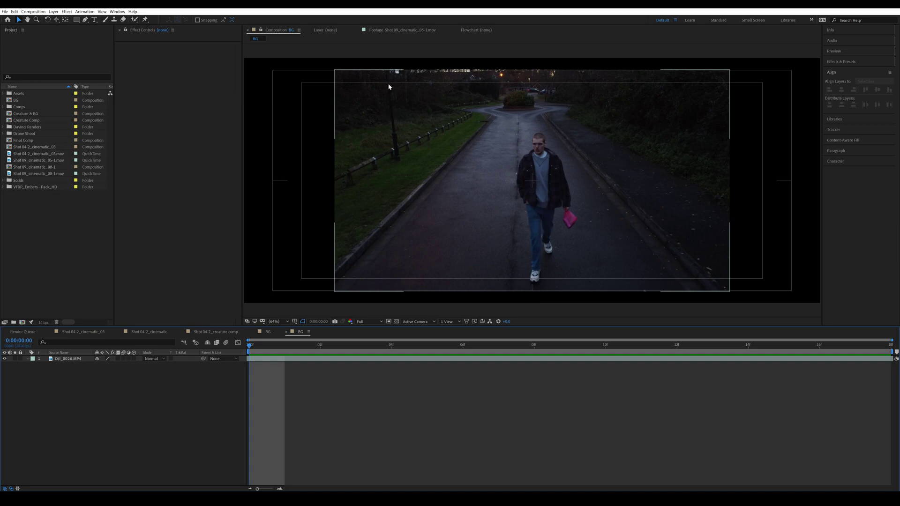
Step: Apply the CC Power Pin effect to the DJI_0026.MP4 layer
{"action": "left_click", "coordinate": [82, 359]}
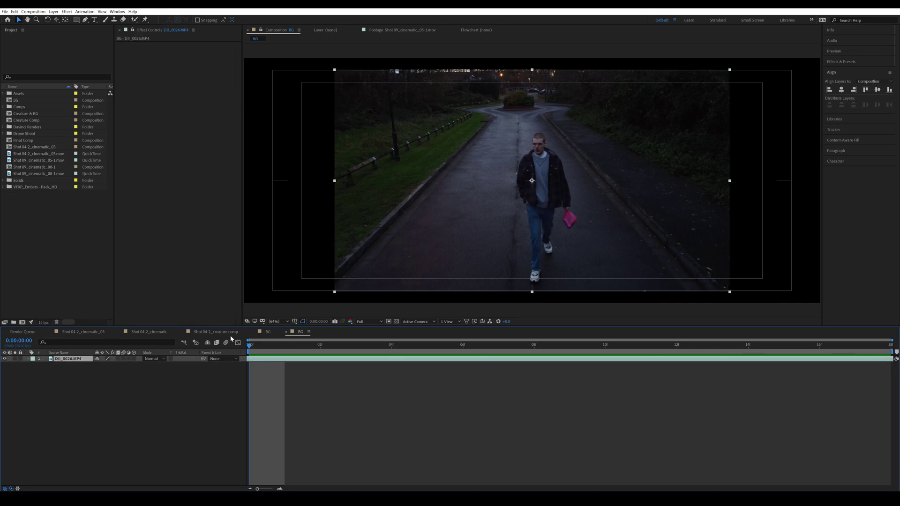
{"action": "left_click", "coordinate": [842, 62]}
{"action": "left_click", "coordinate": [847, 69]}
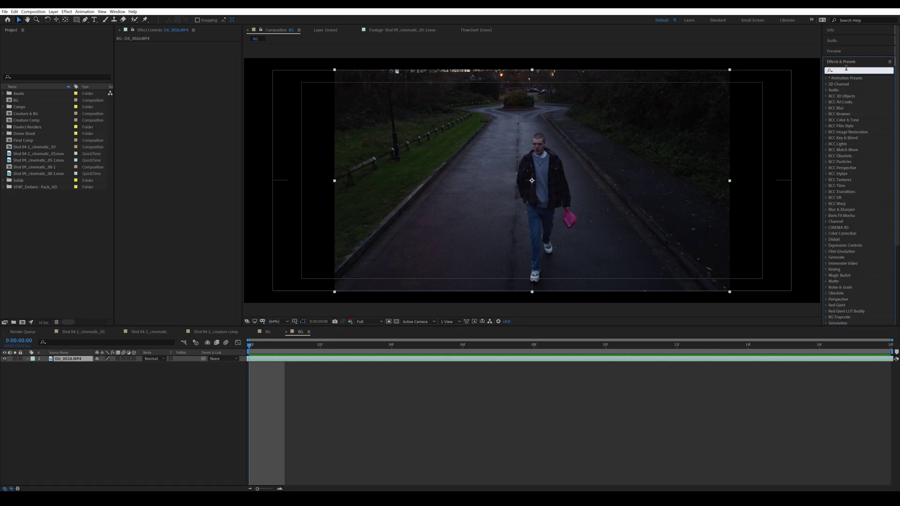
{"action": "type", "text": "cc pow"}
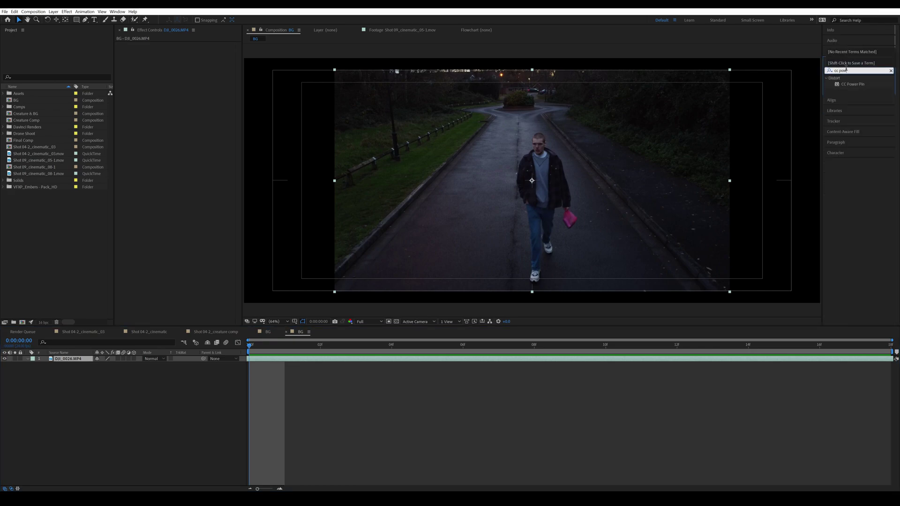
{"action": "double_click", "coordinate": [853, 84]}
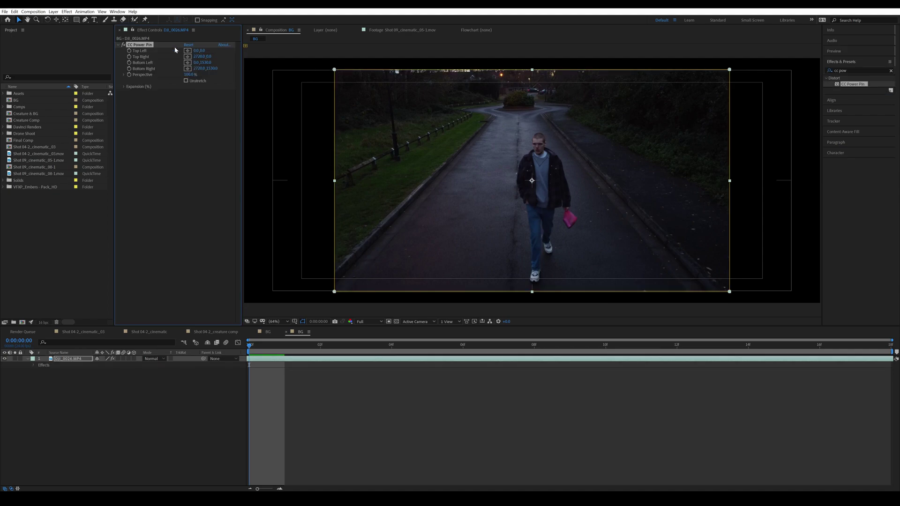
Step: Squash the drone footage vertically by lowering both upper Power Pin corners evenly to a Y value of about 591
{"action": "left_click_drag", "start_coordinate": [335, 69], "coordinate": [334, 116]}
{"action": "left_click_drag", "start_coordinate": [729, 70], "coordinate": [730, 130]}
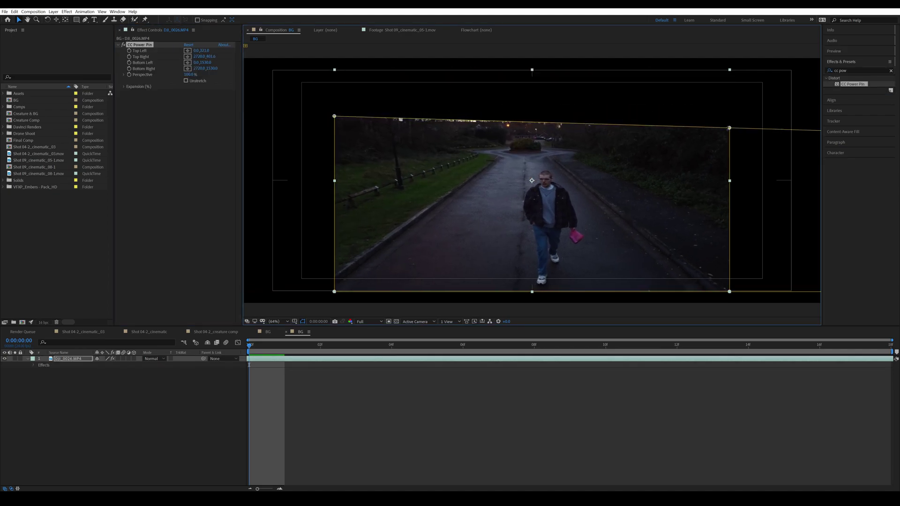
{"action": "left_click_drag", "start_coordinate": [335, 119], "coordinate": [335, 127]}
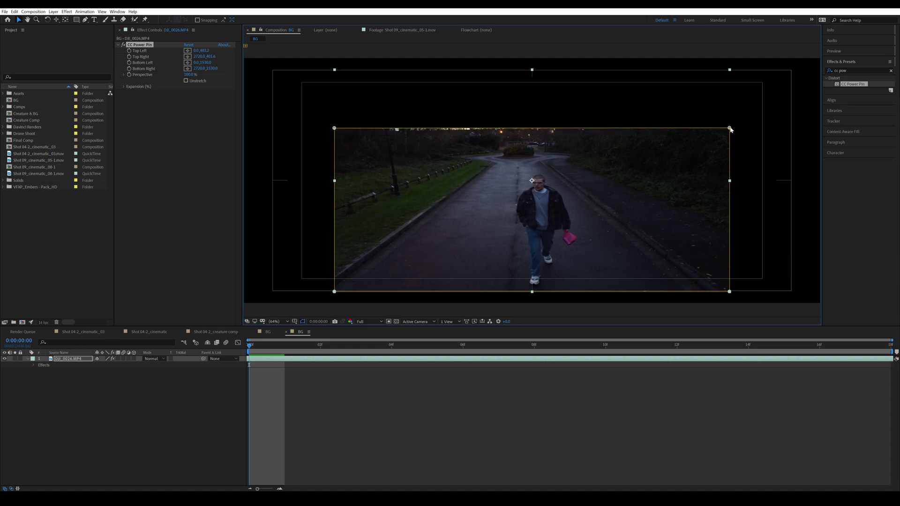
{"action": "left_click_drag", "start_coordinate": [730, 128], "coordinate": [730, 145]}
{"action": "left_click_drag", "start_coordinate": [334, 128], "coordinate": [335, 146]}
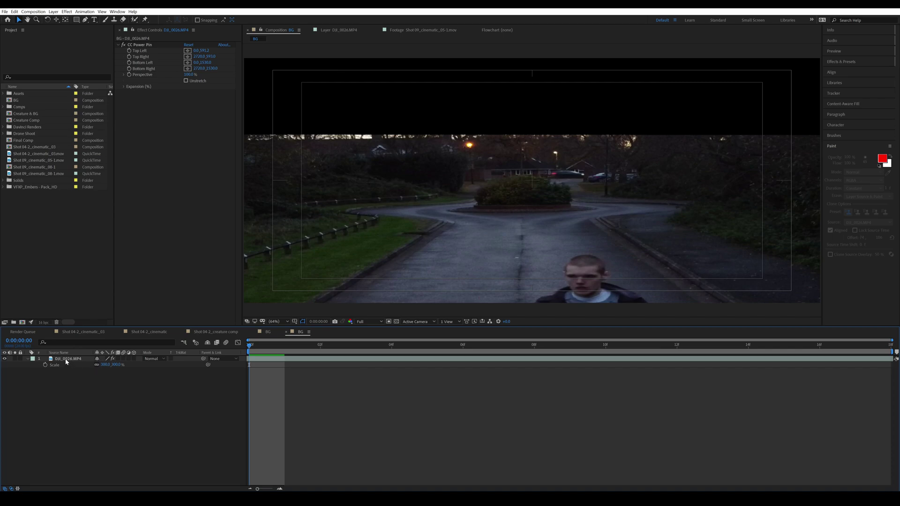
Step: Move the enlarged DJI_0026.MP4 footage slightly down in the BG frame and collapse its properties
{"action": "left_click", "coordinate": [66, 361]}
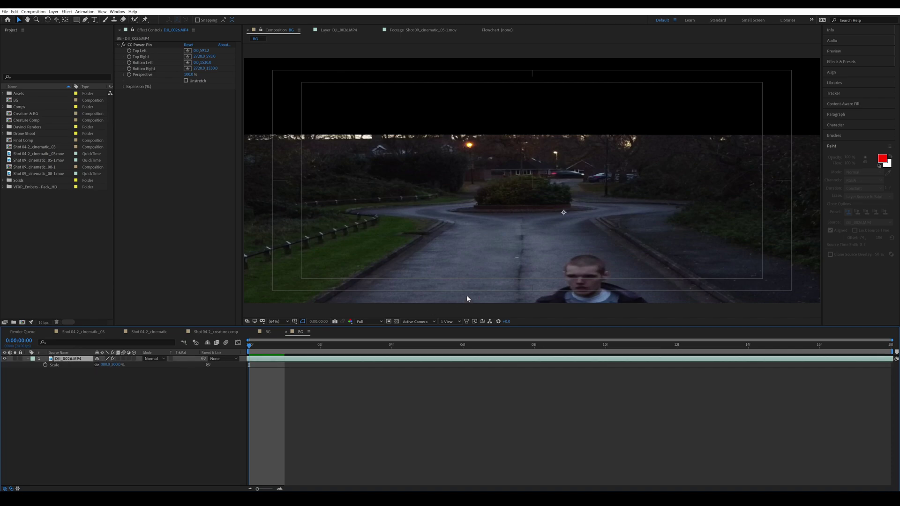
{"action": "left_click_drag", "start_coordinate": [633, 249], "coordinate": [632, 259]}
{"action": "left_click", "coordinate": [567, 307]}
{"action": "left_click", "coordinate": [172, 363]}
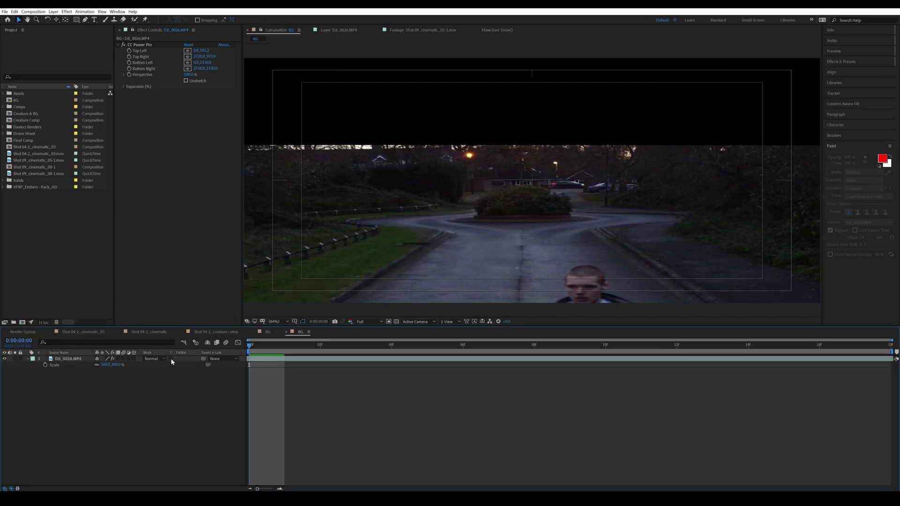
{"action": "left_click", "coordinate": [27, 359]}
Step: Open DJI_0026.MP4 for painting and clone nearby road texture over the upper part of the man's head with the Clone Stamp tool
{"action": "left_click", "coordinate": [66, 360]}
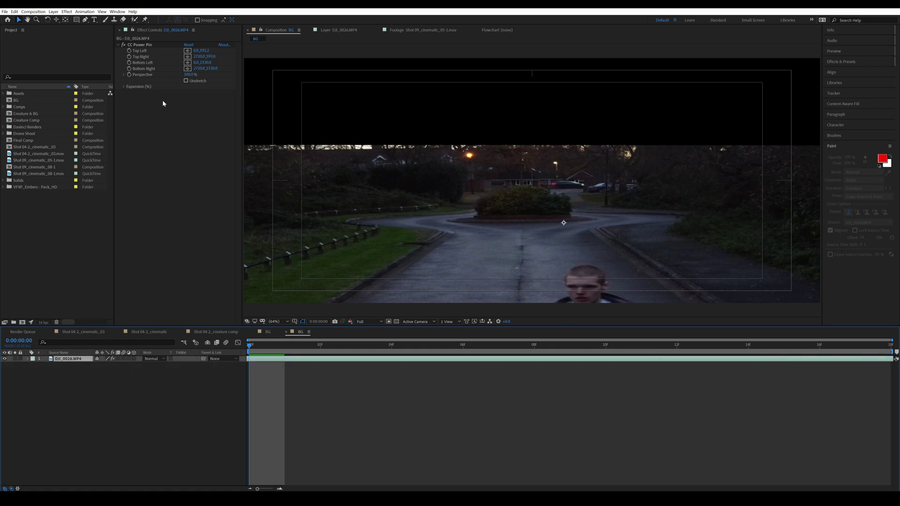
{"action": "left_click", "coordinate": [114, 20]}
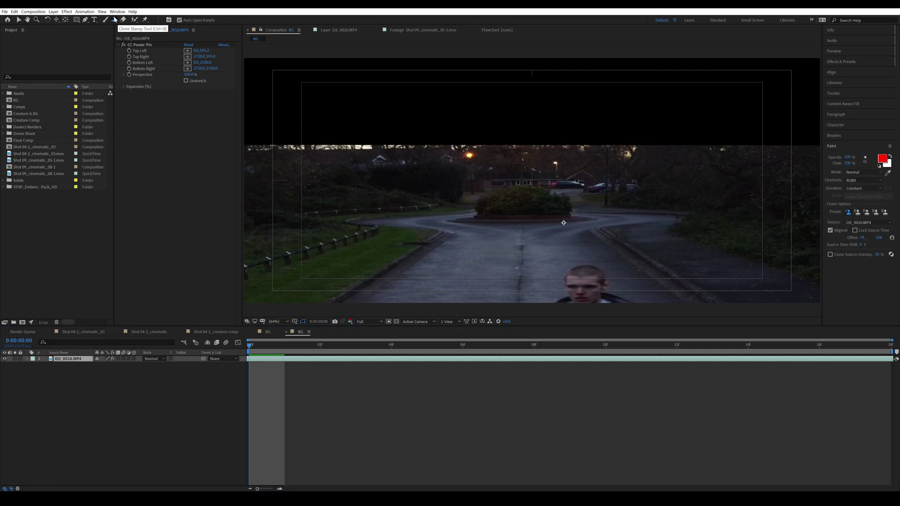
{"action": "double_click", "coordinate": [69, 359]}
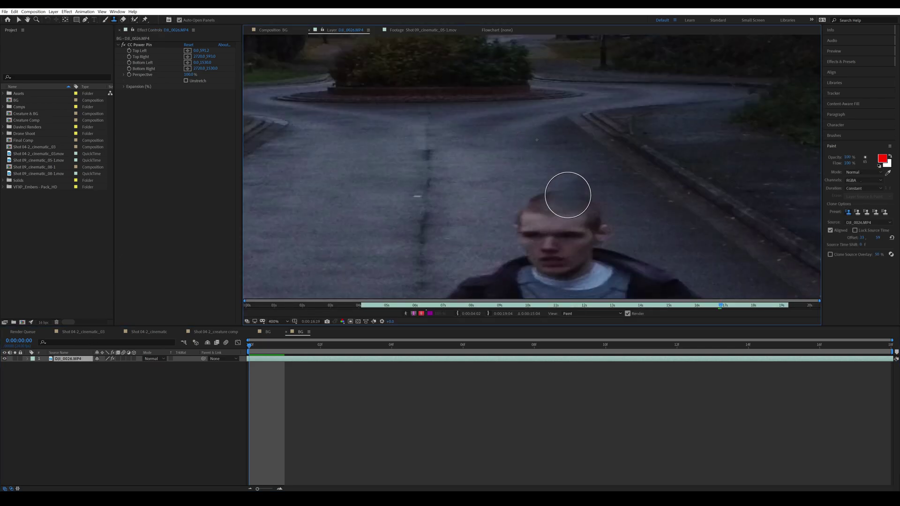
{"action": "left_click", "coordinate": [536, 137], "text": "alt"}
{"action": "mouse_move", "coordinate": [532, 184]}
{"action": "left_mouse_down"}
{"action": "mouse_move", "coordinate": [530, 222]}
{"action": "mouse_move", "coordinate": [515, 239]}
{"action": "left_mouse_up"}
{"action": "left_click_drag", "start_coordinate": [525, 163], "coordinate": [508, 134]}
Step: Paint out the rest of the man with a soft round 45-pixel clone brush and return to the BG composition
{"action": "left_click", "coordinate": [864, 162]}
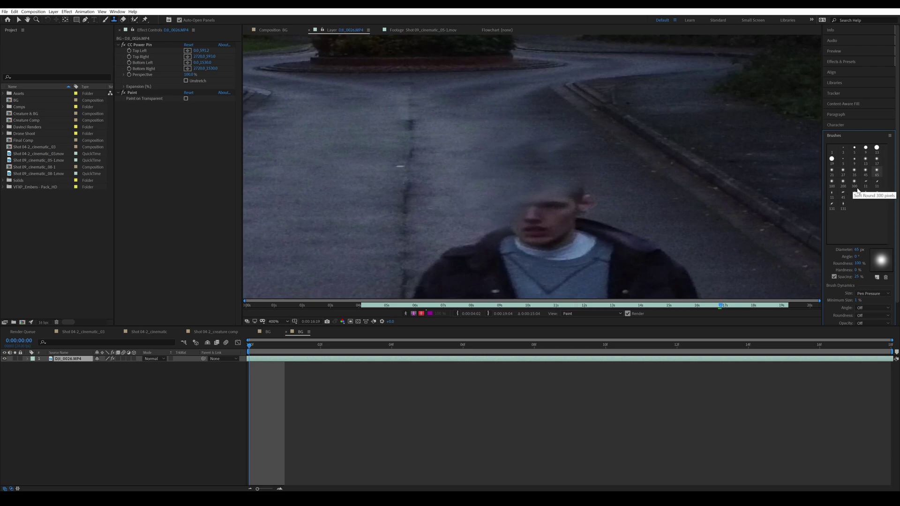
{"action": "left_click", "coordinate": [866, 170]}
{"action": "mouse_move", "coordinate": [570, 193]}
{"action": "left_mouse_down"}
{"action": "mouse_move", "coordinate": [535, 237]}
{"action": "mouse_move", "coordinate": [462, 265]}
{"action": "mouse_move", "coordinate": [485, 210]}
{"action": "mouse_move", "coordinate": [652, 258]}
{"action": "mouse_move", "coordinate": [554, 242]}
{"action": "mouse_move", "coordinate": [431, 256]}
{"action": "mouse_move", "coordinate": [580, 237]}
{"action": "mouse_move", "coordinate": [556, 256]}
{"action": "left_mouse_up"}
{"action": "left_click_drag", "start_coordinate": [621, 271], "coordinate": [565, 258]}
{"action": "left_click", "coordinate": [272, 30]}
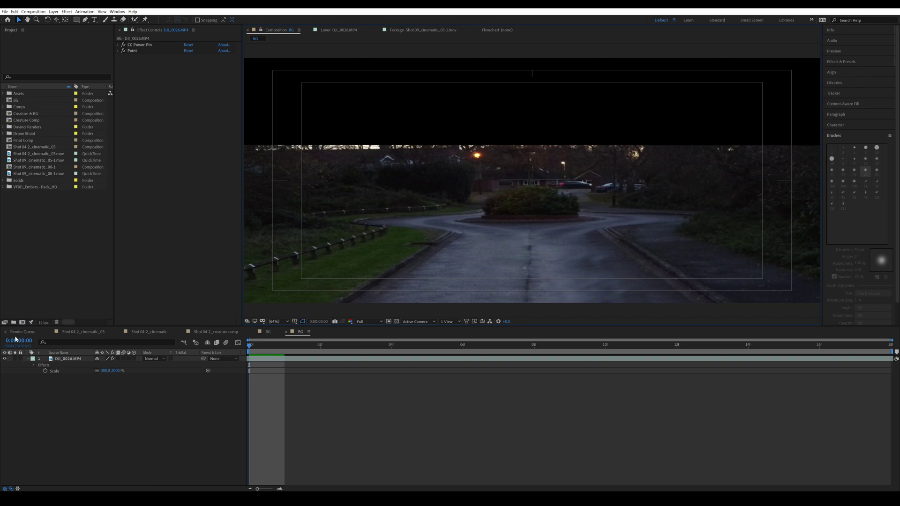
Step: Pre-compose the cleaned-up drone layer as DJI_0026.MP4_precomp, moving all attributes into the new composition
{"action": "left_click", "coordinate": [27, 358]}
{"action": "left_click", "coordinate": [65, 360]}
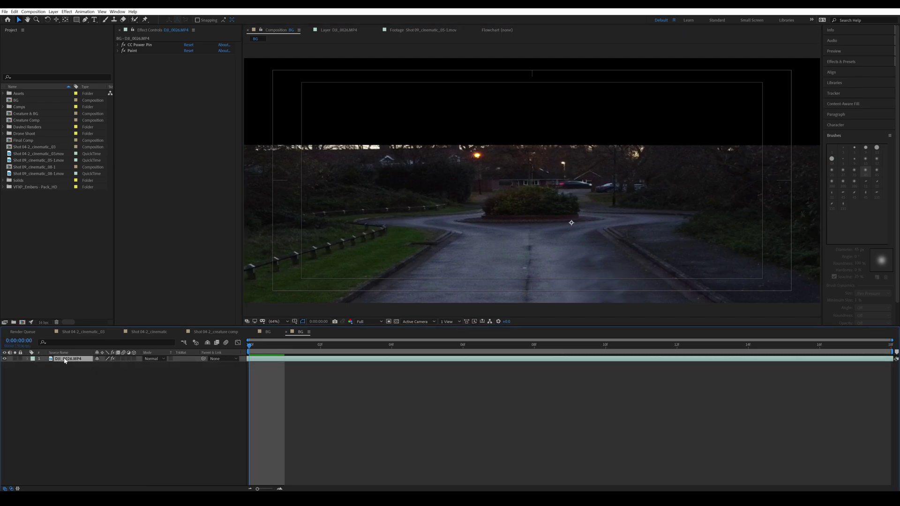
{"action": "key", "text": "ctrl+shift+c"}
{"action": "key", "text": "Escape"}
{"action": "right_click", "coordinate": [78, 359]}
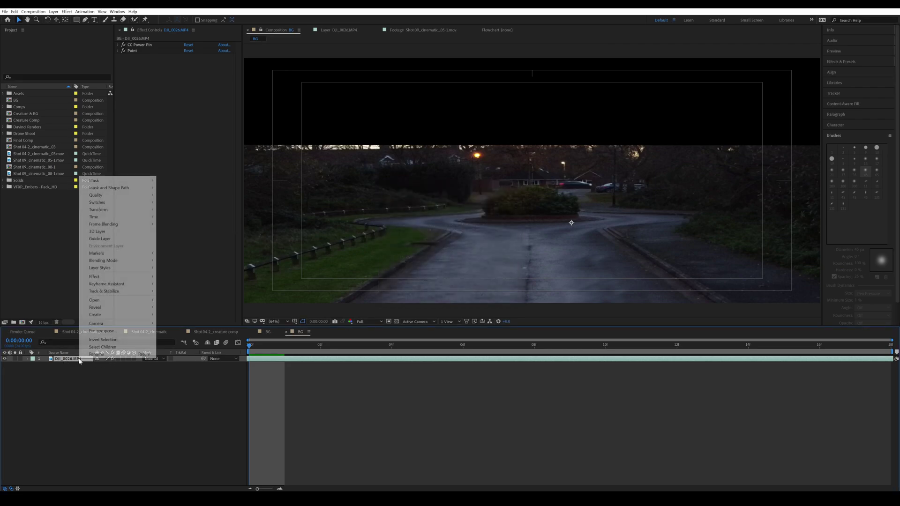
{"action": "left_click", "coordinate": [102, 331]}
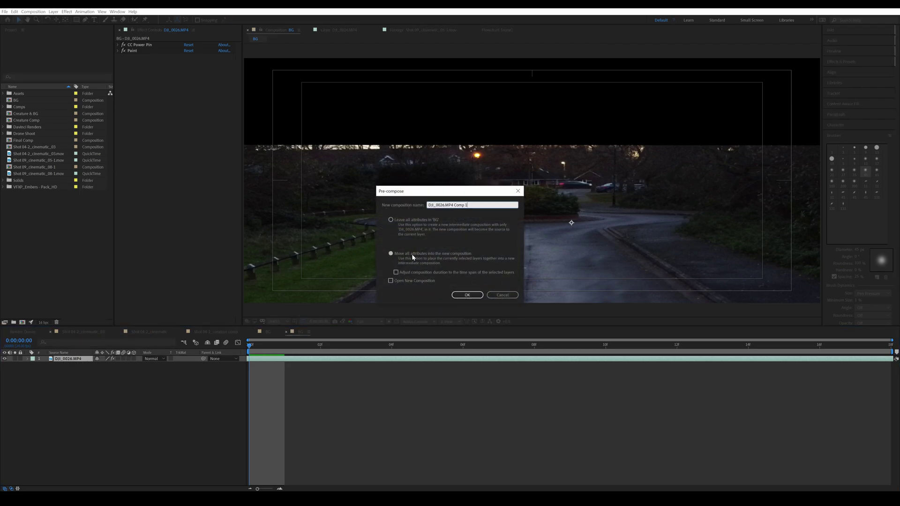
{"action": "left_click_drag", "start_coordinate": [455, 205], "coordinate": [499, 211]}
{"action": "key", "text": "BackSpace"}
{"action": "type", "text": "_precomp"}
{"action": "key", "text": "Return"}
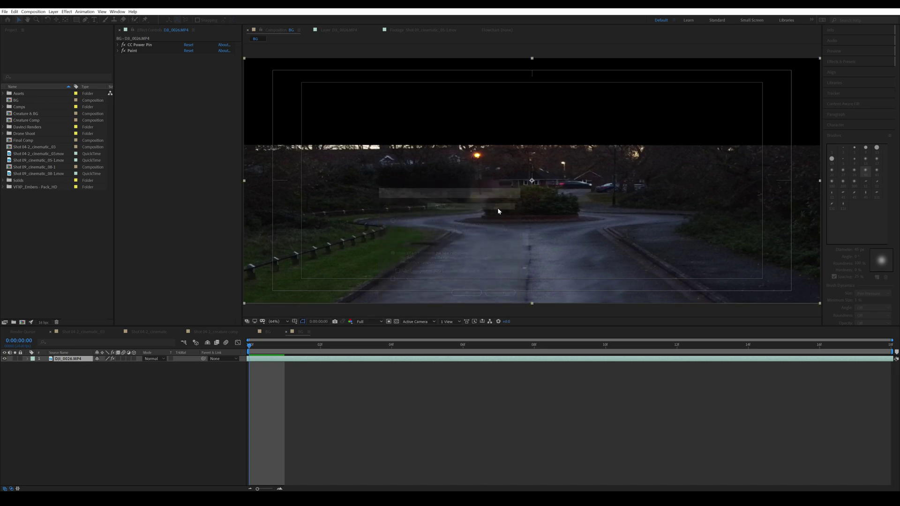
Step: Mask the precomp with a wide rectangle, lower its upper edge to keep only the road area, and feather it heavily
{"action": "left_click_drag", "start_coordinate": [286, 186], "coordinate": [775, 315]}
{"action": "key", "text": "v"}
{"action": "left_click_drag", "start_coordinate": [532, 187], "coordinate": [531, 205]}
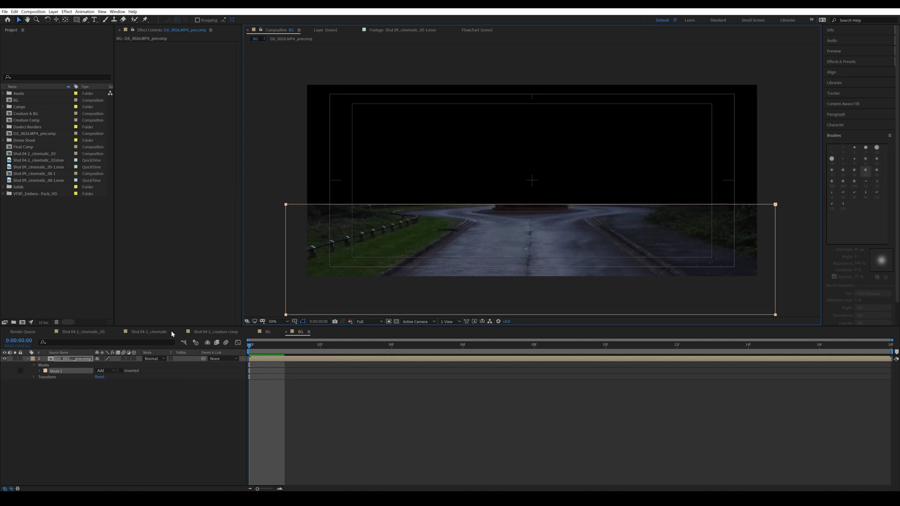
{"action": "key", "text": "f"}
{"action": "left_click_drag", "start_coordinate": [102, 371], "coordinate": [148, 371]}
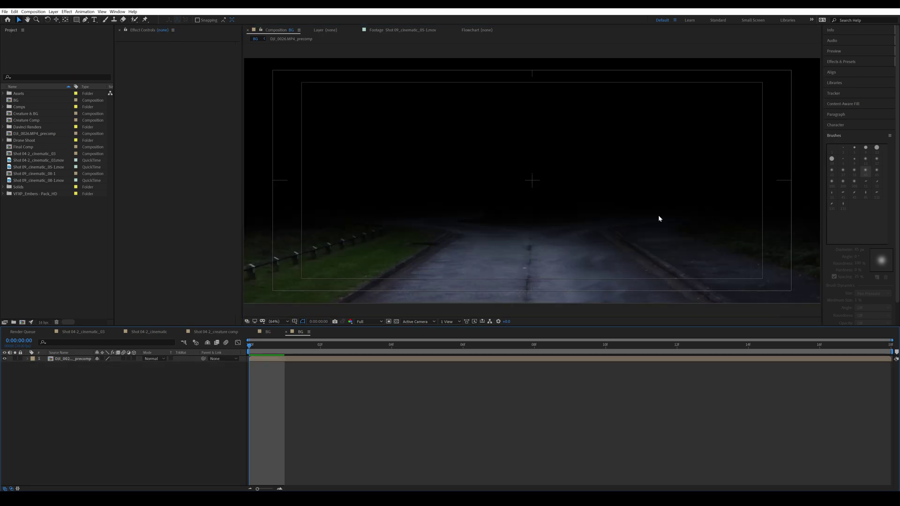
Step: Freeze the road precomp on its current frame, preview the still background and collapse the layer's properties
{"action": "right_click", "coordinate": [92, 362]}
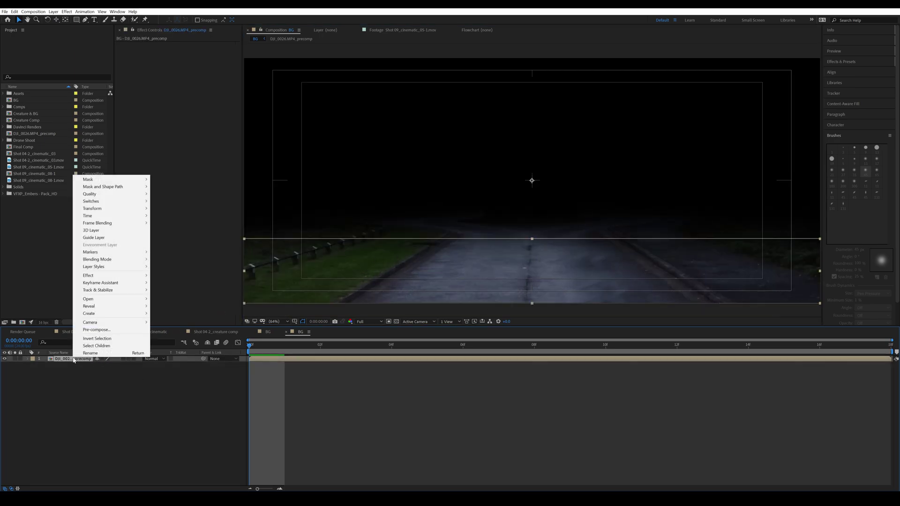
{"action": "mouse_move", "coordinate": [141, 214]}
{"action": "left_click", "coordinate": [199, 239]}
{"action": "left_click", "coordinate": [354, 462]}
{"action": "key", "text": "space"}
{"action": "key", "text": "space"}
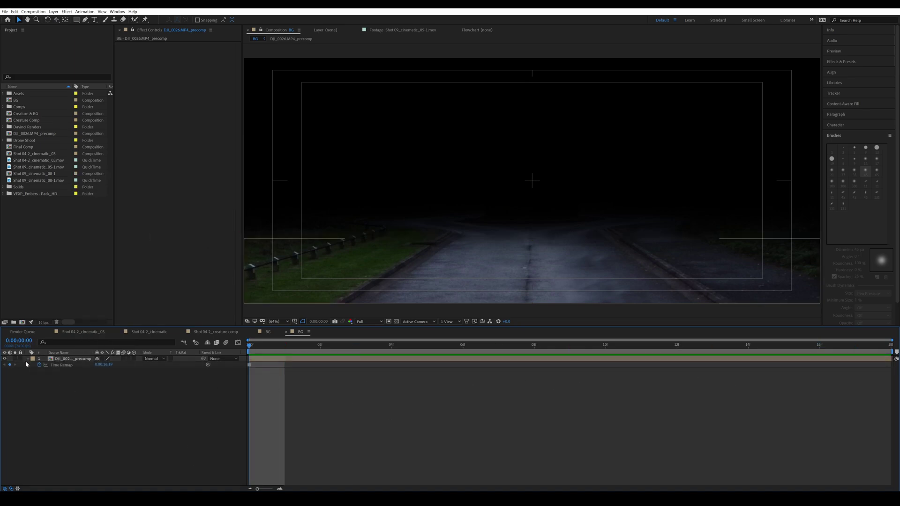
{"action": "left_click", "coordinate": [28, 359]}
{"action": "left_click", "coordinate": [394, 429]}
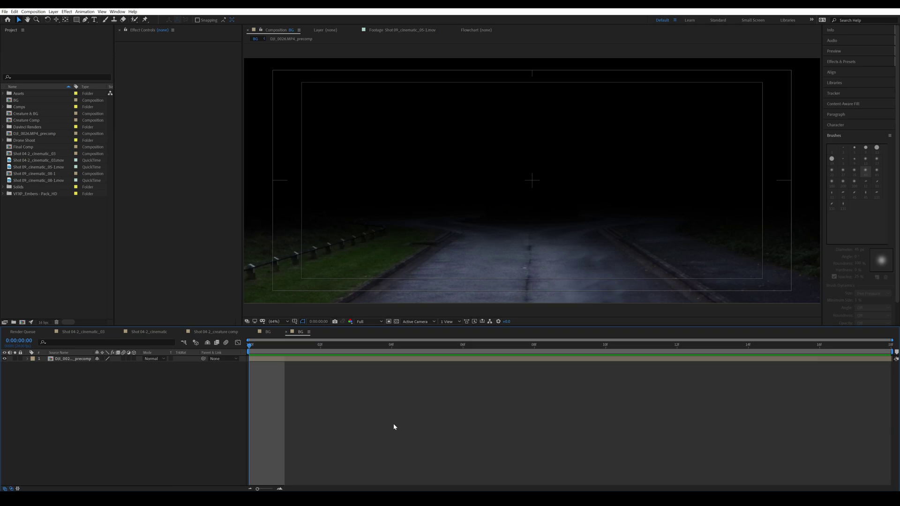
Step: Create a new composition named Final Comp
{"action": "key", "text": "ctrl+n"}
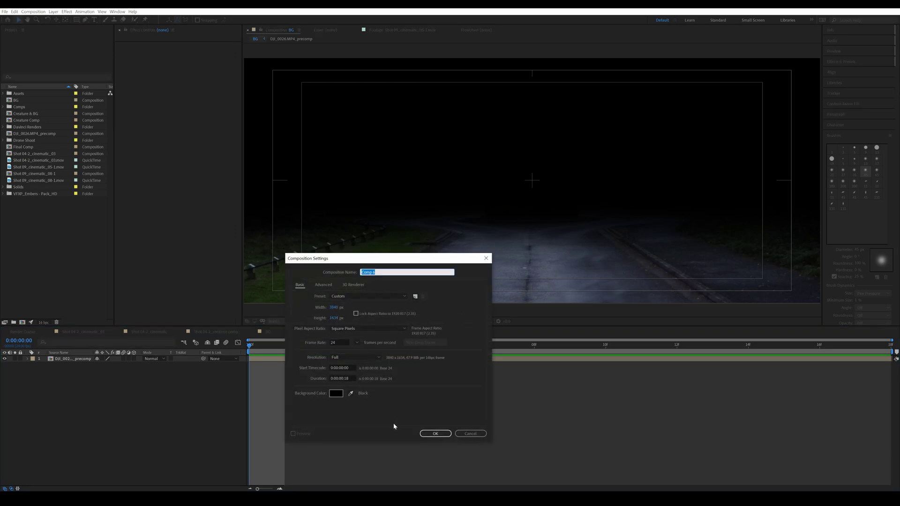
{"action": "type", "text": "Final"}
{"action": "key", "text": "Return"}
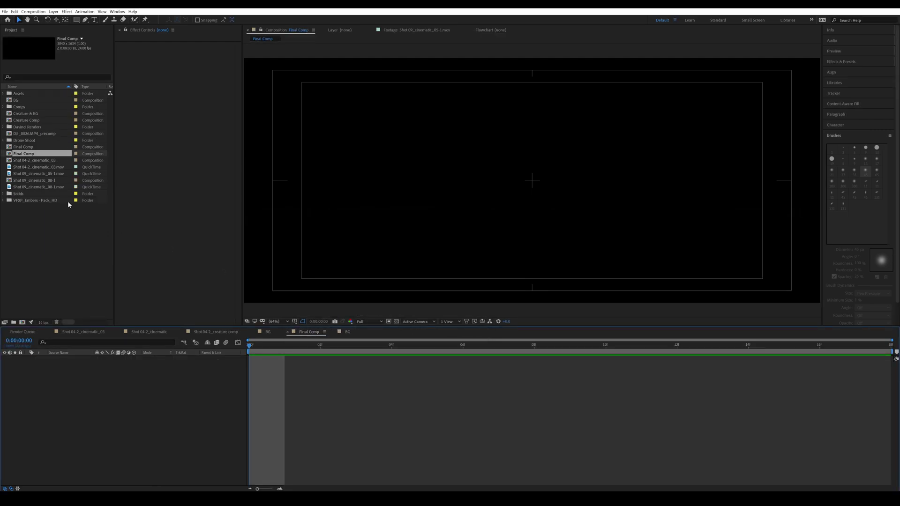
Step: Add the BG composition to Final Comp and mask its road area with a curved closed shape extending below the frame
{"action": "left_click_drag", "start_coordinate": [17, 102], "coordinate": [412, 423]}
{"action": "key", "text": "g"}
{"action": "key", "text": "comma"}
{"action": "left_click", "coordinate": [392, 293]}
{"action": "left_click_drag", "start_coordinate": [459, 196], "coordinate": [512, 172]}
{"action": "left_click_drag", "start_coordinate": [650, 198], "coordinate": [677, 271]}
{"action": "left_click_drag", "start_coordinate": [644, 310], "coordinate": [688, 303]}
Step: Reshape the road mask by moving its corner points outward and adjusting its curvature, undoing the last handle adjustment
{"action": "left_click_drag", "start_coordinate": [392, 294], "coordinate": [365, 276]}
{"action": "left_click_drag", "start_coordinate": [459, 196], "coordinate": [418, 204]}
{"action": "left_click_drag", "start_coordinate": [649, 198], "coordinate": [651, 208]}
{"action": "left_click_drag", "start_coordinate": [624, 134], "coordinate": [607, 156]}
{"action": "left_click_drag", "start_coordinate": [418, 205], "coordinate": [398, 210]}
{"action": "left_click_drag", "start_coordinate": [393, 293], "coordinate": [315, 297]}
{"action": "left_click", "coordinate": [644, 310]}
{"action": "left_click_drag", "start_coordinate": [695, 302], "coordinate": [748, 296]}
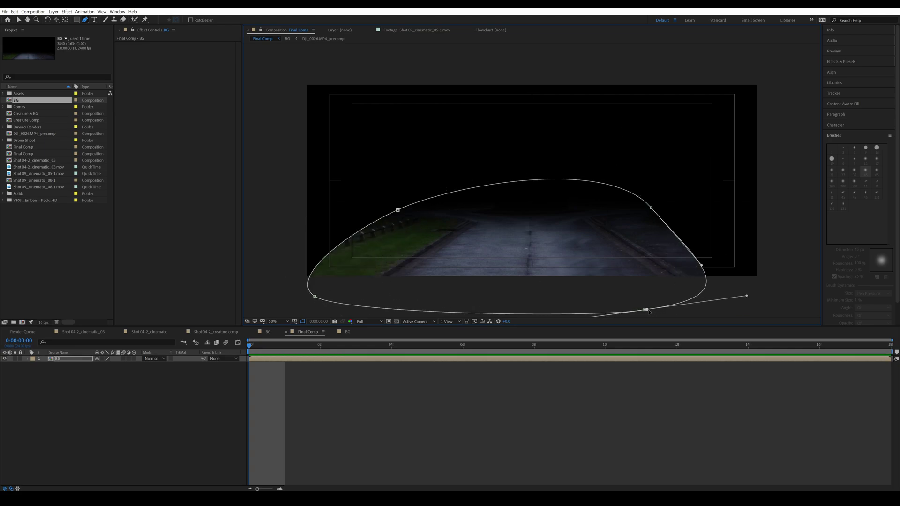
{"action": "key", "text": "ctrl+z"}
Step: Stretch the road mask's lower corners outward, pull its upper corners down and in, and feather its edge heavily
{"action": "left_click_drag", "start_coordinate": [644, 310], "coordinate": [721, 300]}
{"action": "left_click_drag", "start_coordinate": [315, 296], "coordinate": [261, 294]}
{"action": "left_click_drag", "start_coordinate": [398, 210], "coordinate": [350, 215]}
{"action": "left_click_drag", "start_coordinate": [652, 207], "coordinate": [678, 236]}
{"action": "left_click_drag", "start_coordinate": [350, 214], "coordinate": [418, 218]}
{"action": "key", "text": "f"}
{"action": "left_click_drag", "start_coordinate": [104, 375], "coordinate": [240, 374]}
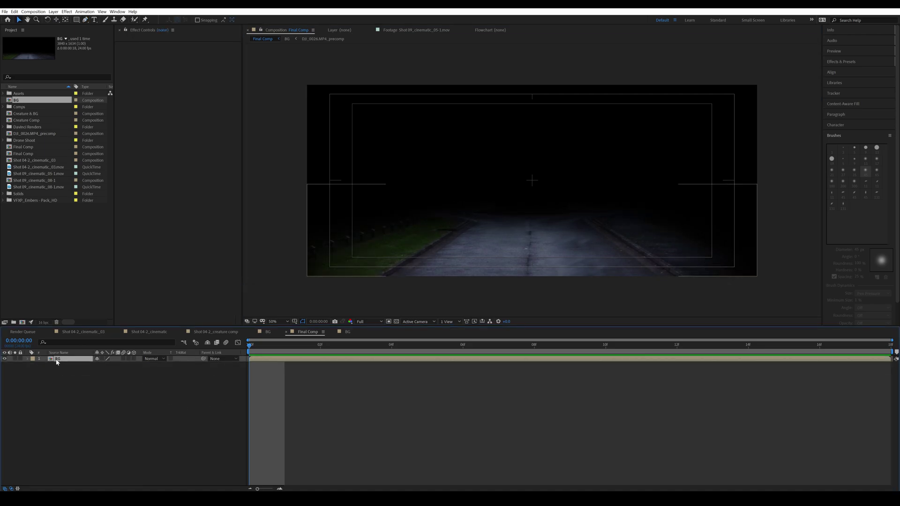
Step: Apply Curves to the BG layer and shape an S-curve that darkens the shadows and lifts the highlights
{"action": "left_click", "coordinate": [58, 360]}
{"action": "key", "text": "ctrl+space"}
{"action": "type", "text": "curves"}
{"action": "key", "text": "Return"}
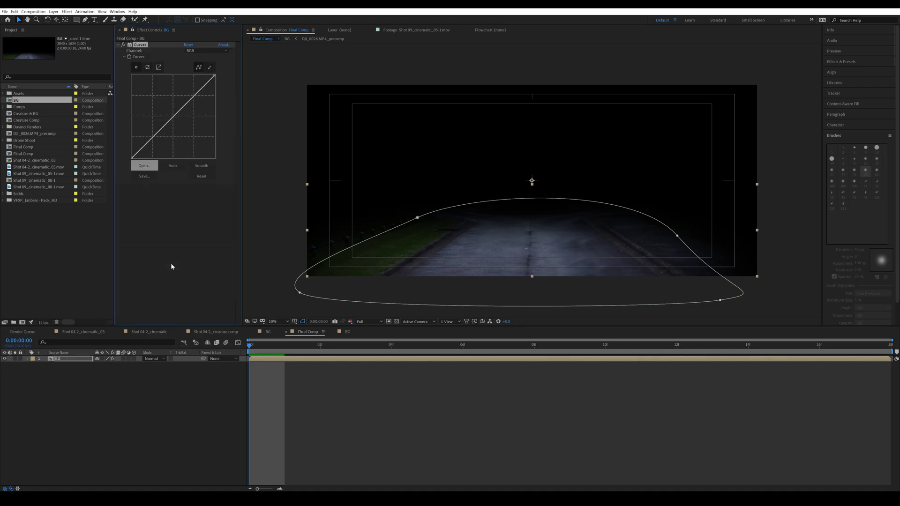
{"action": "left_click_drag", "start_coordinate": [155, 139], "coordinate": [165, 145]}
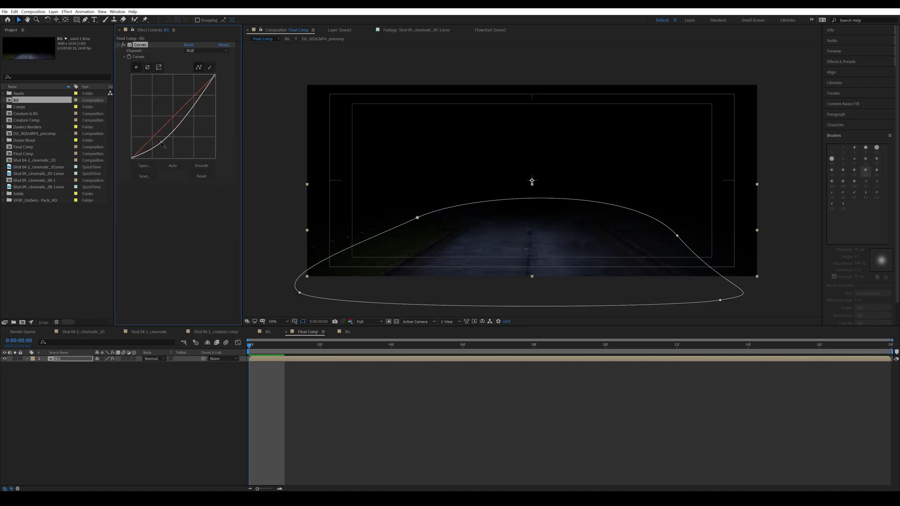
{"action": "left_click_drag", "start_coordinate": [202, 96], "coordinate": [192, 86]}
{"action": "left_click_drag", "start_coordinate": [163, 143], "coordinate": [160, 143]}
{"action": "left_click_drag", "start_coordinate": [192, 85], "coordinate": [191, 85]}
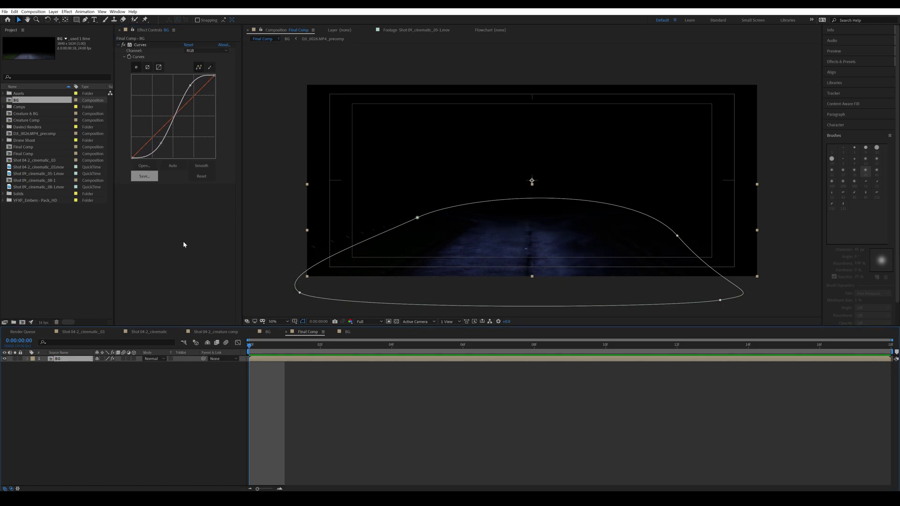
Step: Add an Exposure effect to the BG layer and lower the exposure to about -0.96
{"action": "key", "text": "ctrl+space"}
{"action": "type", "text": "exposure"}
{"action": "key", "text": "Return"}
{"action": "left_click_drag", "start_coordinate": [187, 204], "coordinate": [171, 208]}
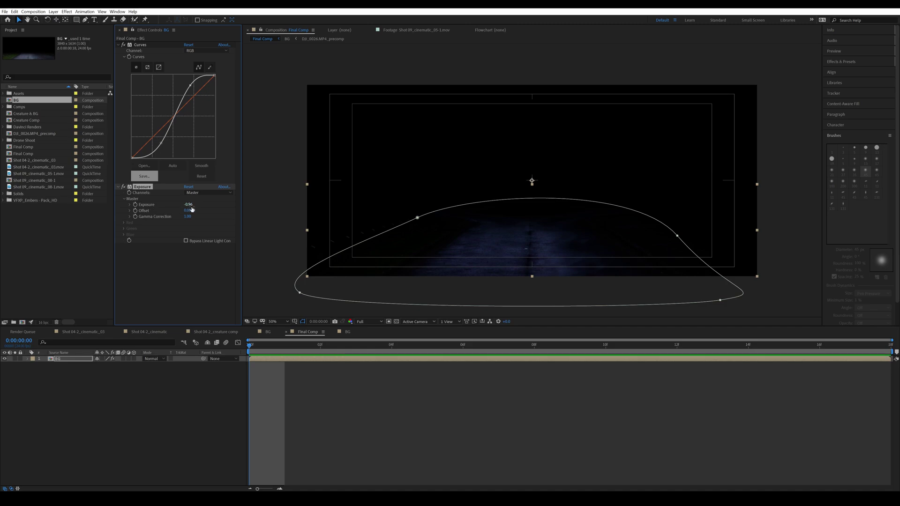
Step: Add a Sharpen effect to the BG layer with a Sharpen Amount of 75
{"action": "key", "text": "ctrl+space"}
{"action": "type", "text": "s"}
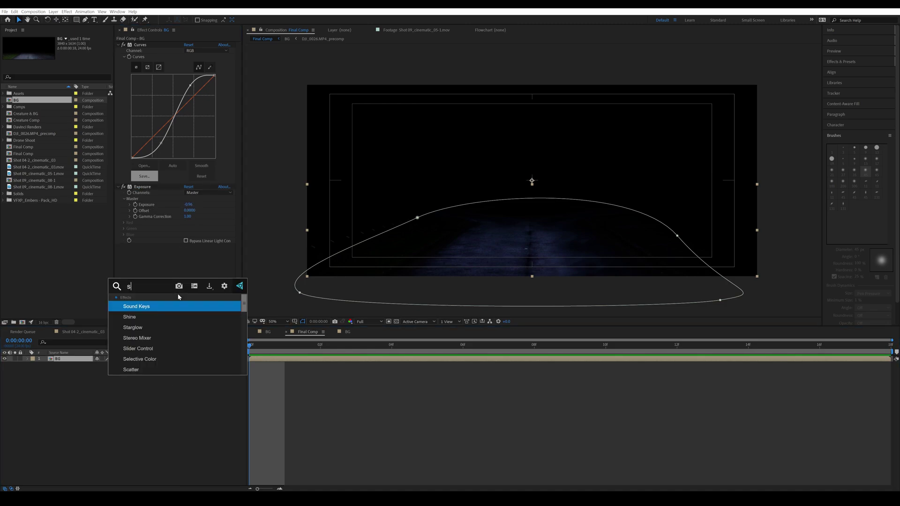
{"action": "type", "text": "harpen"}
{"action": "key", "text": "Return"}
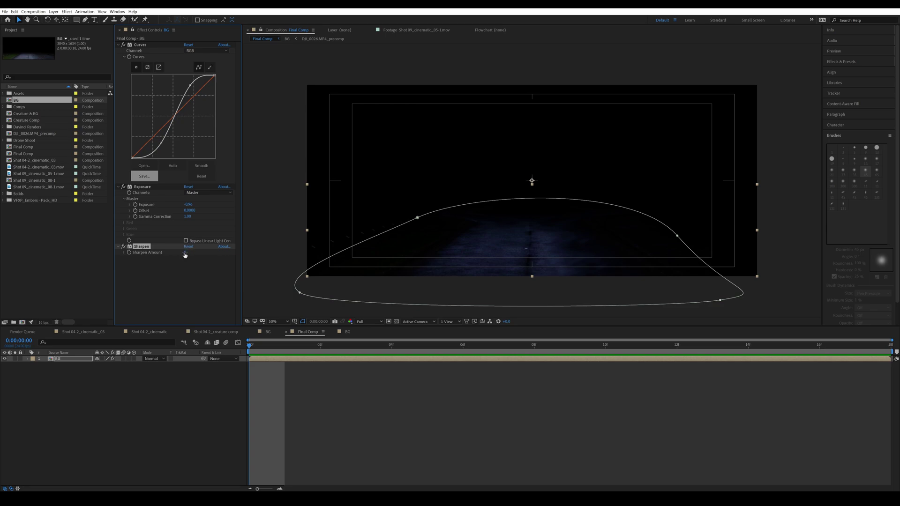
{"action": "type", "text": "75"}
{"action": "key", "text": "Return"}
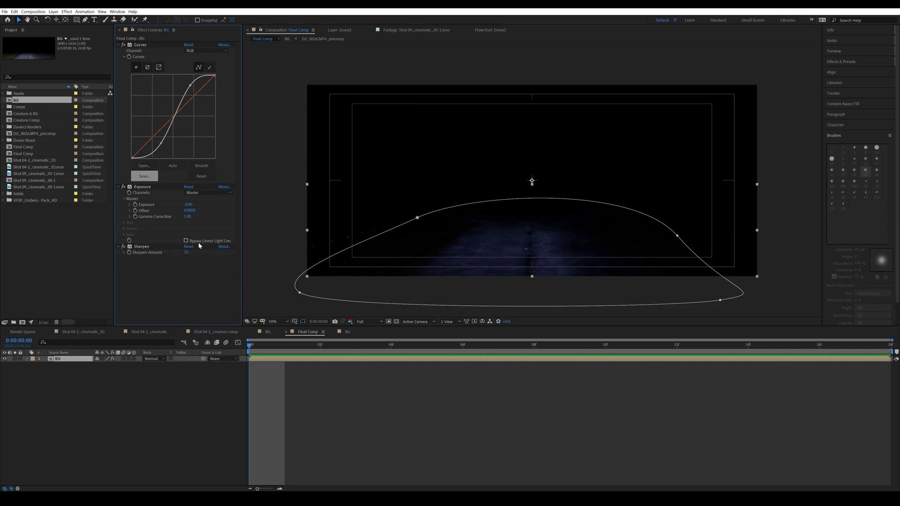
Step: Duplicate the BG layer, set the upper copy's blending mode to Color Dodge and compare the road with and without it
{"action": "left_click", "coordinate": [57, 361]}
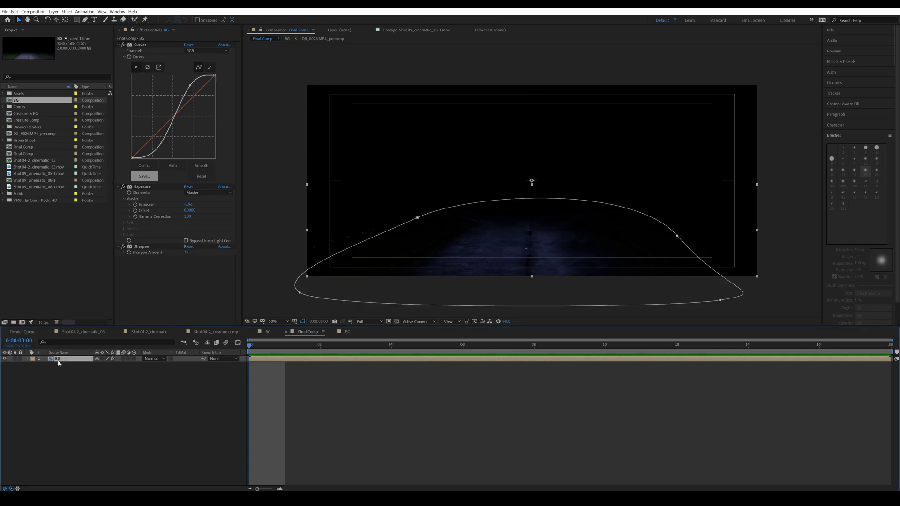
{"action": "key", "text": "ctrl+d"}
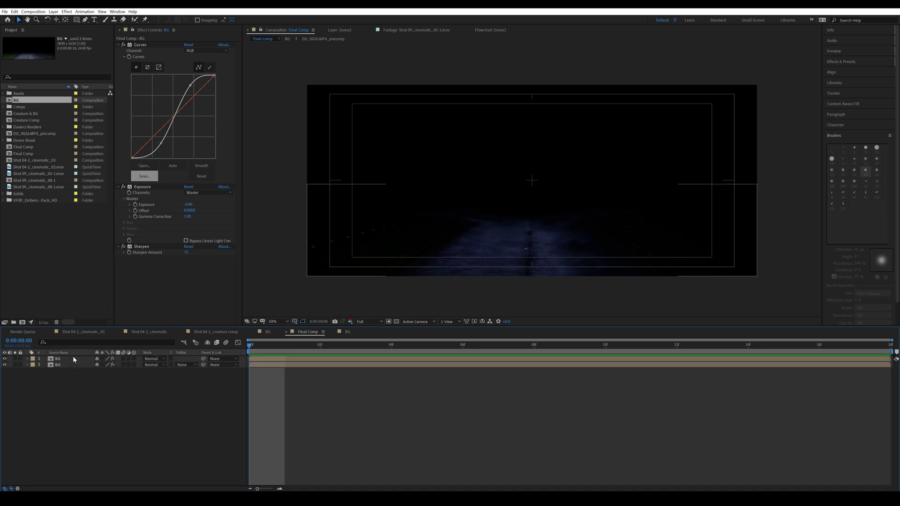
{"action": "left_click", "coordinate": [72, 357]}
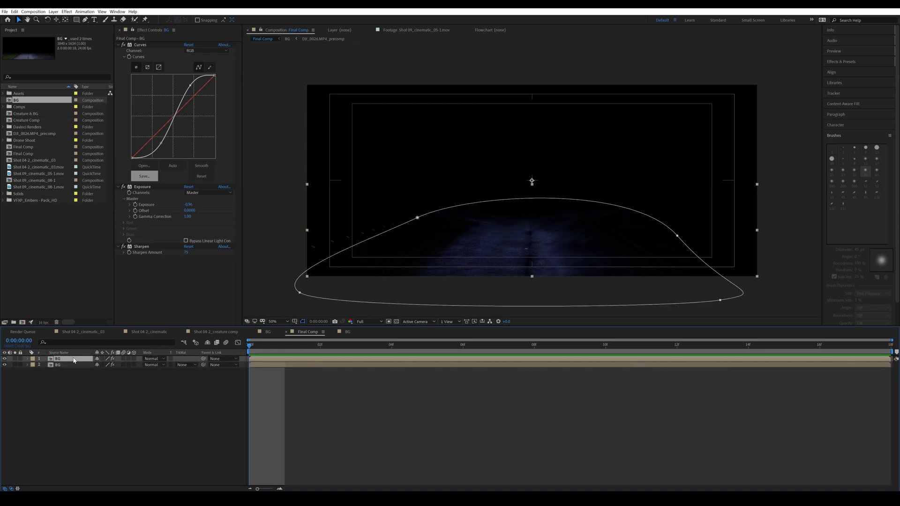
{"action": "left_click", "coordinate": [155, 360]}
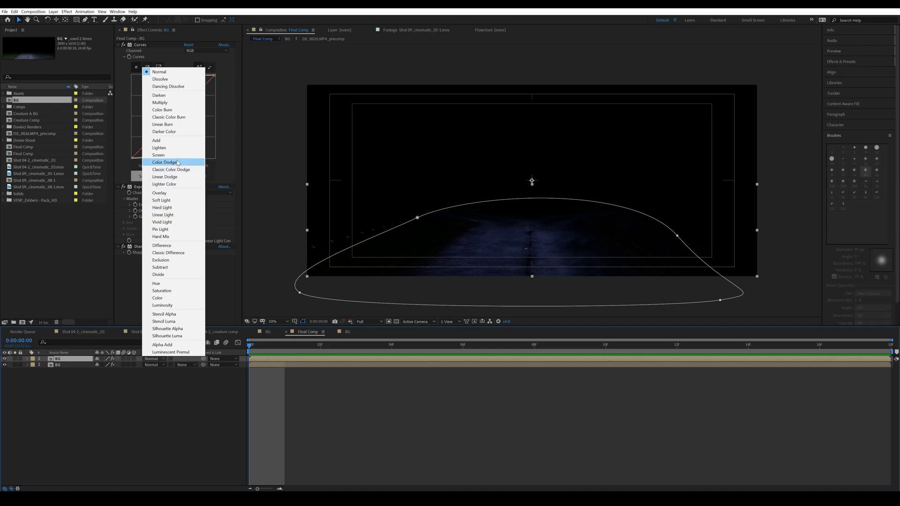
{"action": "left_click", "coordinate": [160, 162]}
{"action": "left_click", "coordinate": [304, 417]}
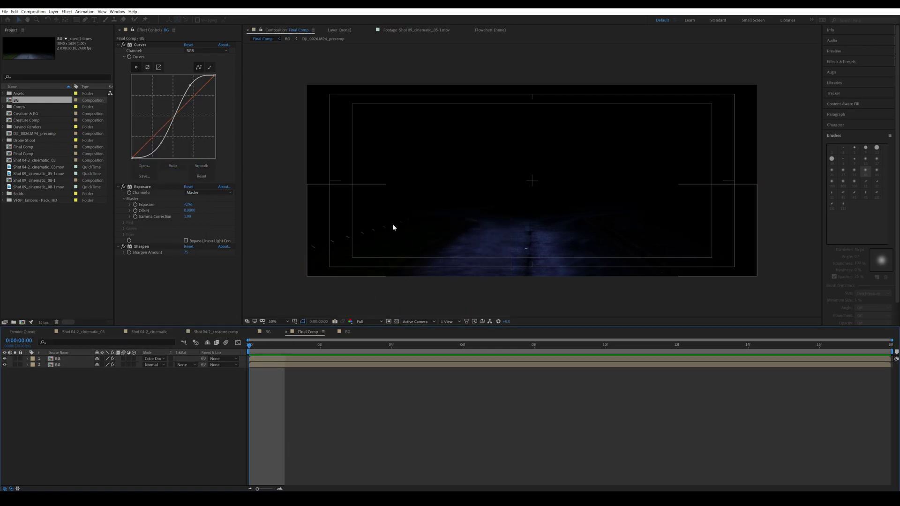
{"action": "left_click", "coordinate": [4, 359]}
{"action": "left_click", "coordinate": [4, 360]}
{"action": "left_click", "coordinate": [5, 359]}
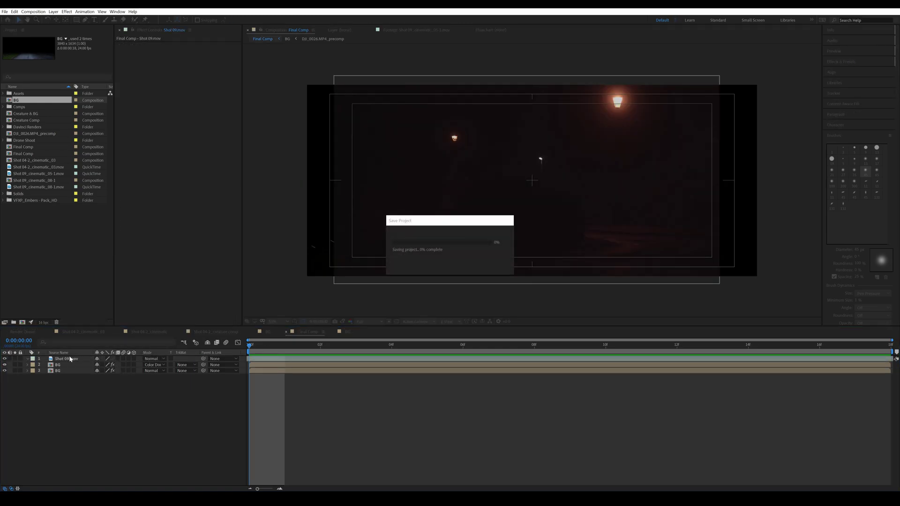
Step: Shift the Shot 09.mov layer slightly right and mask it with a curved shape keeping only the upper area with the street lamps
{"action": "left_click", "coordinate": [70, 359]}
{"action": "left_click_drag", "start_coordinate": [530, 161], "coordinate": [535, 161]}
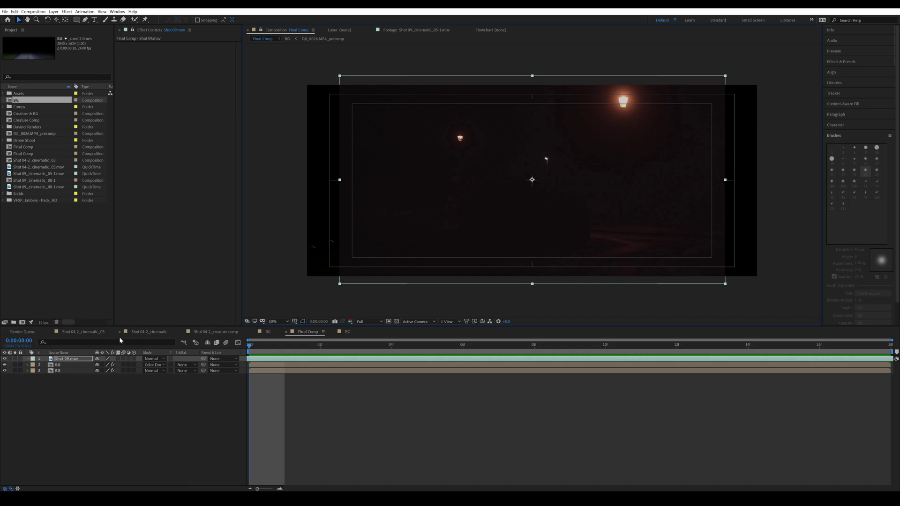
{"action": "left_click", "coordinate": [79, 360]}
{"action": "key", "text": "g"}
{"action": "left_click", "coordinate": [335, 62]}
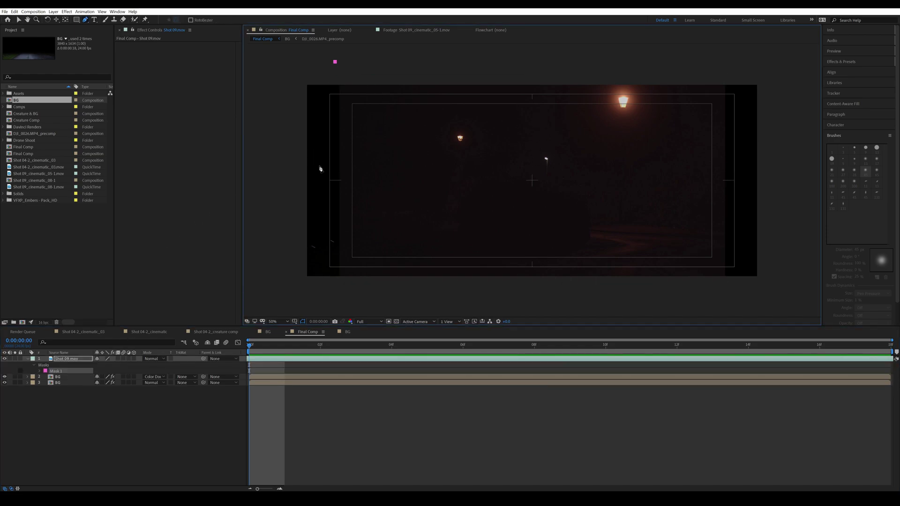
{"action": "left_click_drag", "start_coordinate": [323, 168], "coordinate": [355, 191]}
{"action": "left_click", "coordinate": [533, 150]}
{"action": "left_click_drag", "start_coordinate": [577, 146], "coordinate": [510, 157]}
{"action": "left_click_drag", "start_coordinate": [591, 174], "coordinate": [569, 175]}
{"action": "left_click_drag", "start_coordinate": [745, 144], "coordinate": [782, 116]}
{"action": "left_click_drag", "start_coordinate": [731, 62], "coordinate": [668, 56]}
{"action": "left_click_drag", "start_coordinate": [335, 61], "coordinate": [347, 45]}
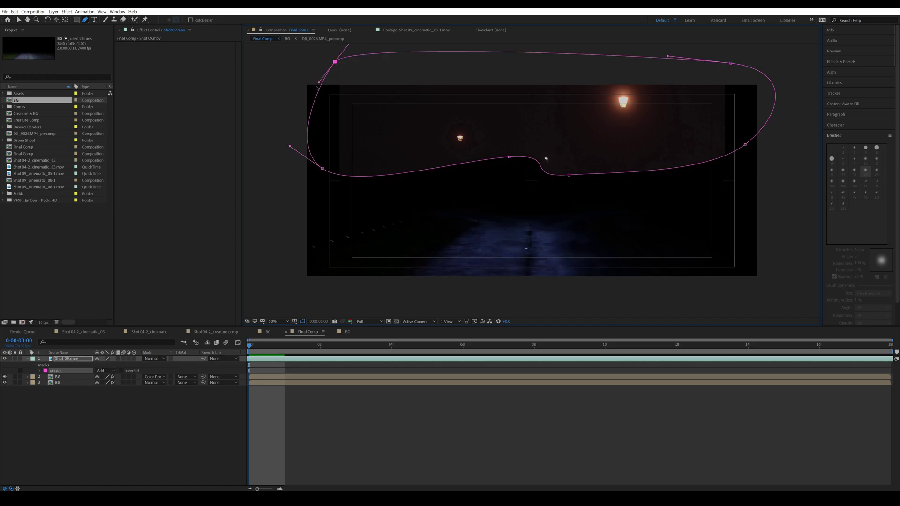
{"action": "key", "text": "v"}
{"action": "left_click", "coordinate": [29, 360]}
{"action": "left_click", "coordinate": [29, 360]}
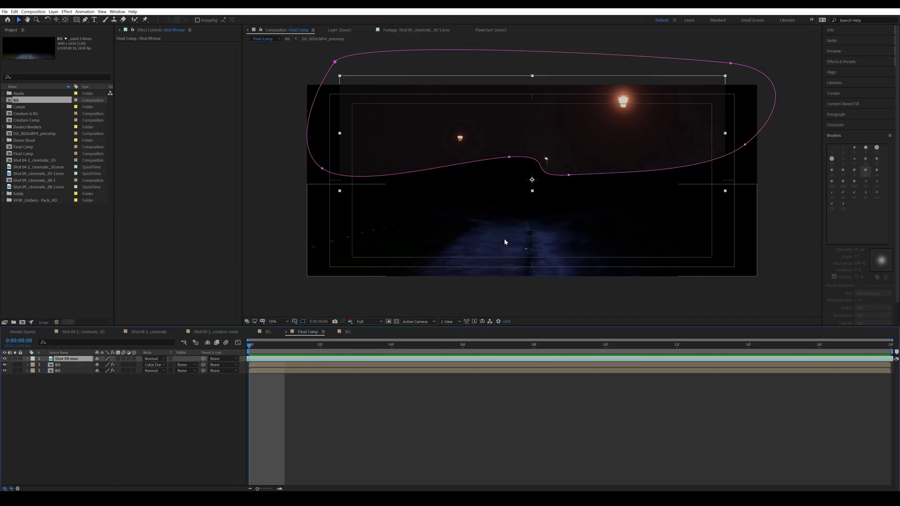
Step: Apply Curves to Shot 09.mov with a gentle S-curve, hiding the mask outline to judge the contrast
{"action": "key", "text": "ctrl+space"}
{"action": "type", "text": "cur"}
{"action": "key", "text": "Return"}
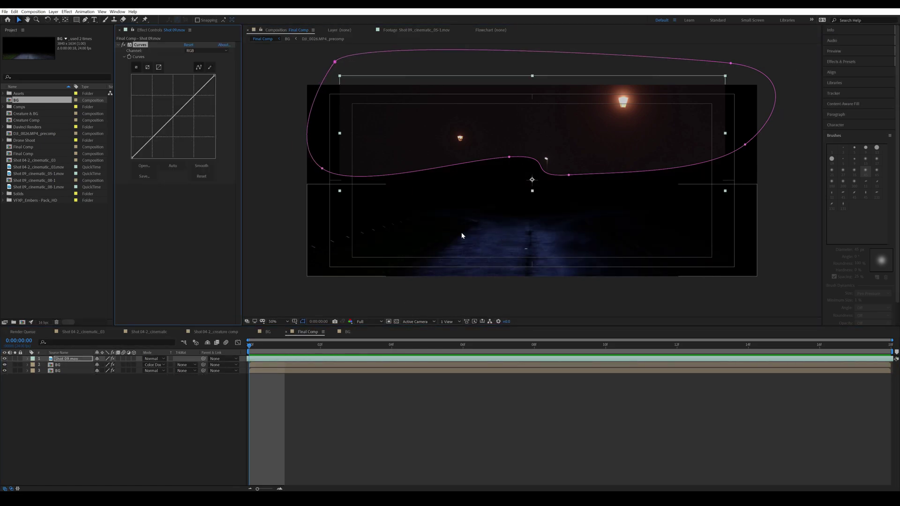
{"action": "left_click_drag", "start_coordinate": [146, 146], "coordinate": [151, 148]}
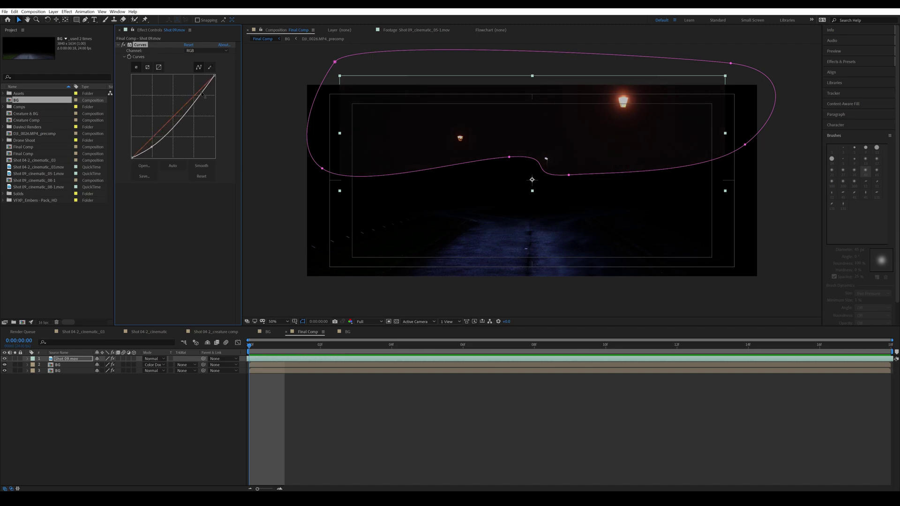
{"action": "left_click_drag", "start_coordinate": [202, 94], "coordinate": [199, 92]}
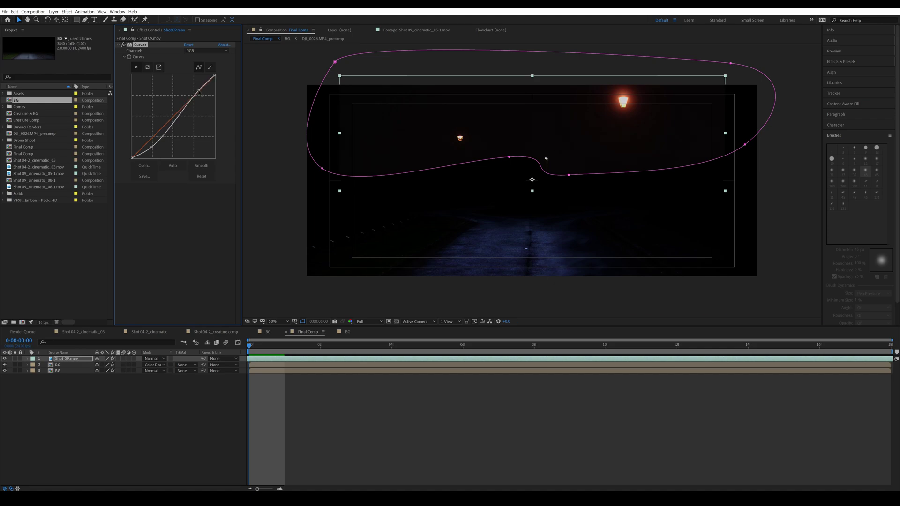
{"action": "left_click", "coordinate": [303, 321]}
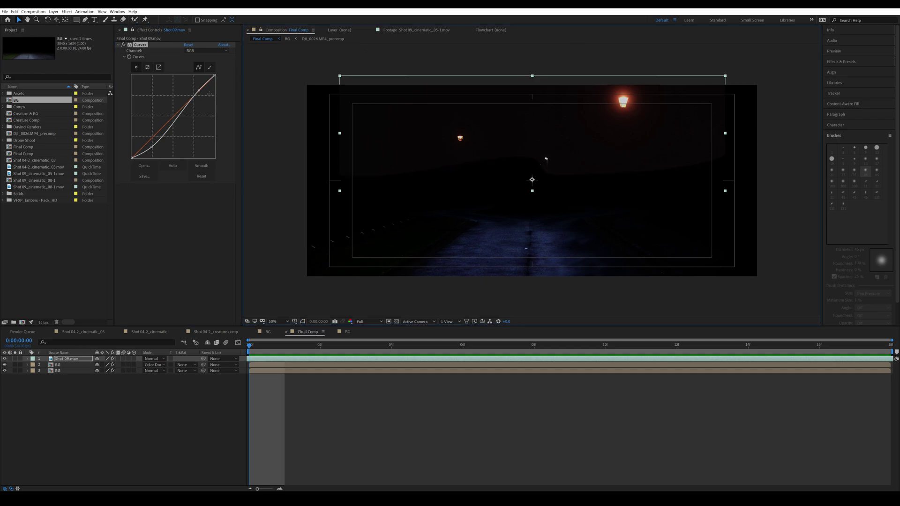
{"action": "left_click_drag", "start_coordinate": [200, 92], "coordinate": [198, 88]}
Step: Add a Camera Lens Blur effect to Shot 09.mov with a Blur Radius of 2
{"action": "key", "text": "ctrl+space"}
{"action": "type", "text": "fa"}
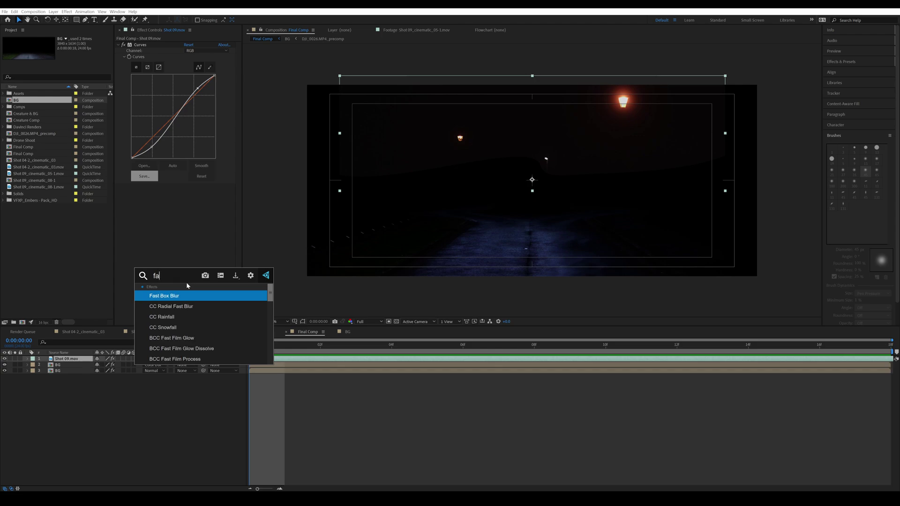
{"action": "key", "text": "BackSpace"}
{"action": "key", "text": "BackSpace"}
{"action": "type", "text": "came"}
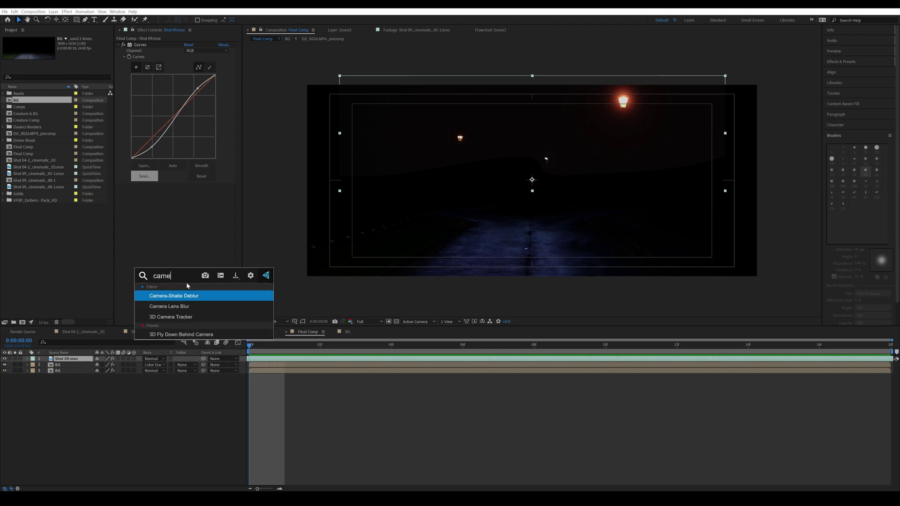
{"action": "key", "text": "Down"}
{"action": "key", "text": "Return"}
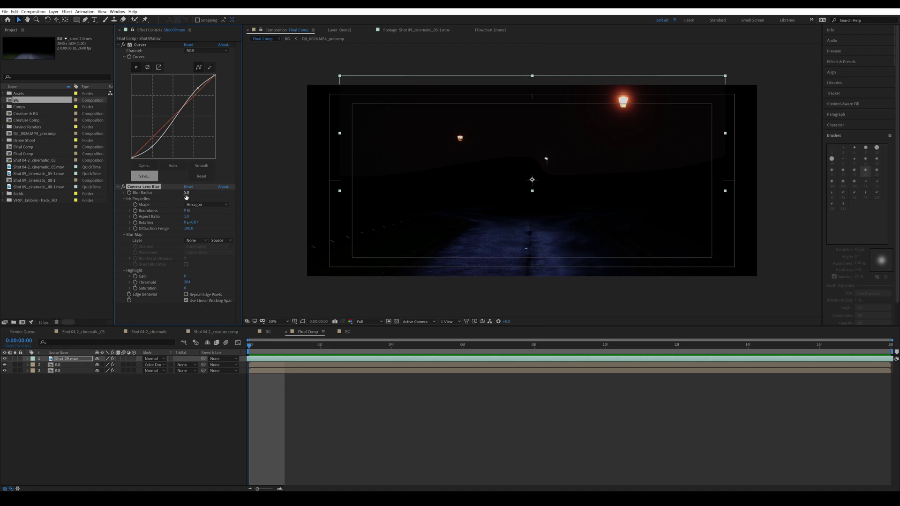
{"action": "type", "text": "2"}
{"action": "key", "text": "Return"}
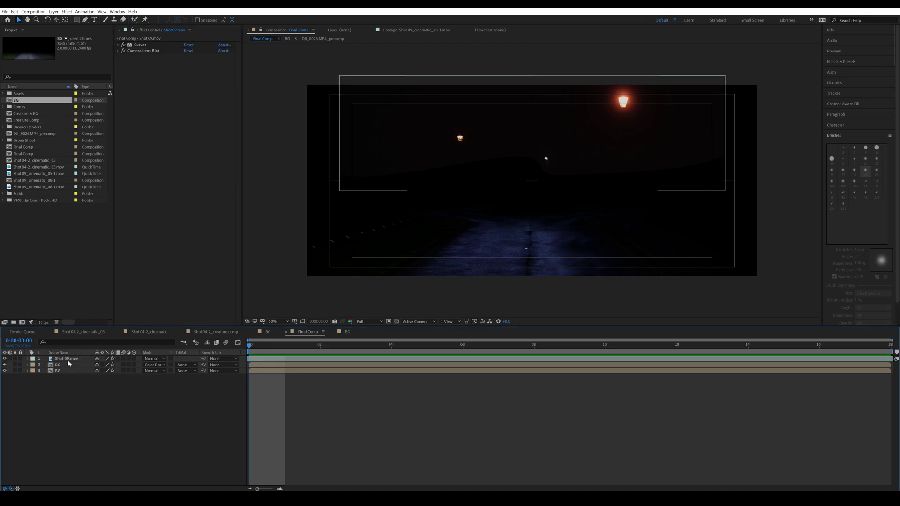
Step: Feather the Shot 09.mov mask heavily to blend the lamp area into the dark background
{"action": "left_click", "coordinate": [68, 359]}
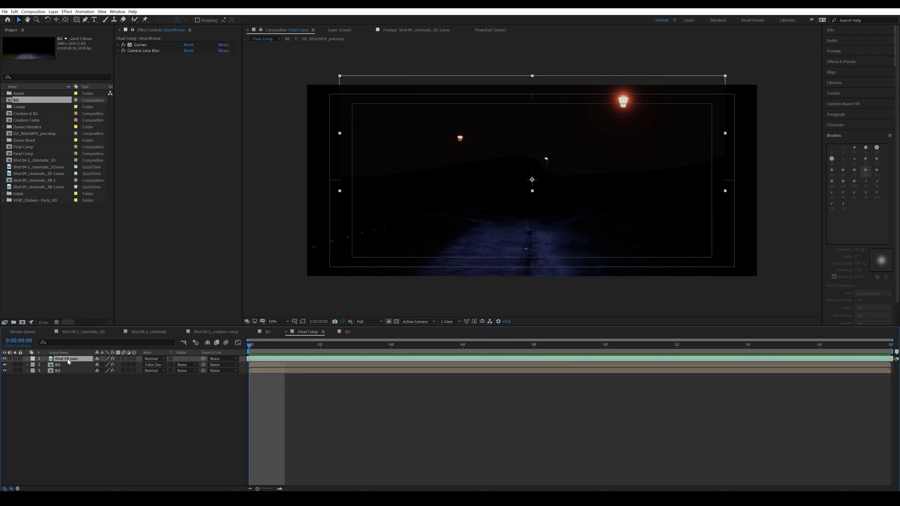
{"action": "key", "text": "f"}
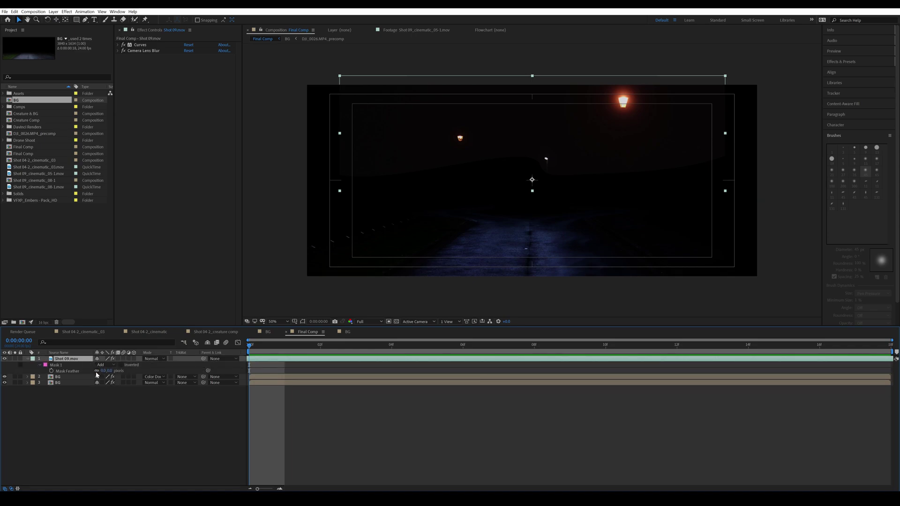
{"action": "left_click_drag", "start_coordinate": [105, 372], "coordinate": [172, 368]}
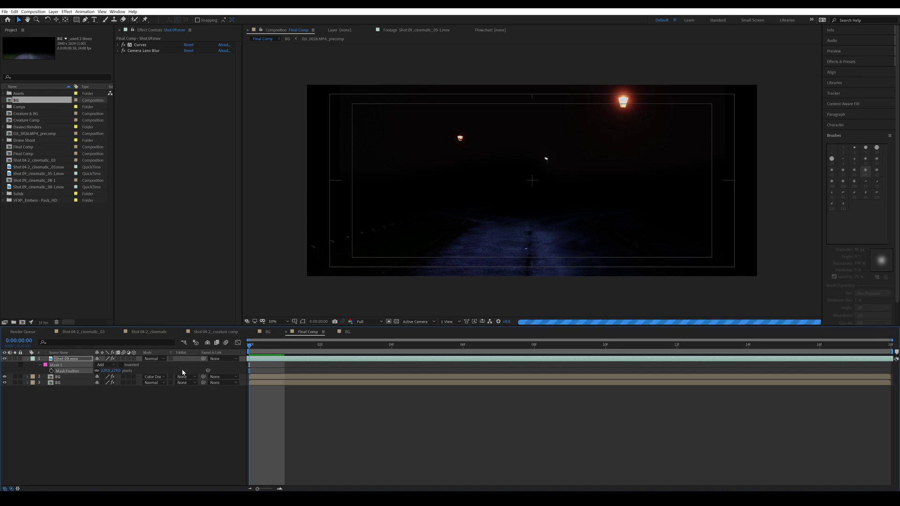
Step: Create a comp-size solid above the upper BG layer, with its color sampled from the dark sky between the lamps
{"action": "left_click", "coordinate": [66, 366]}
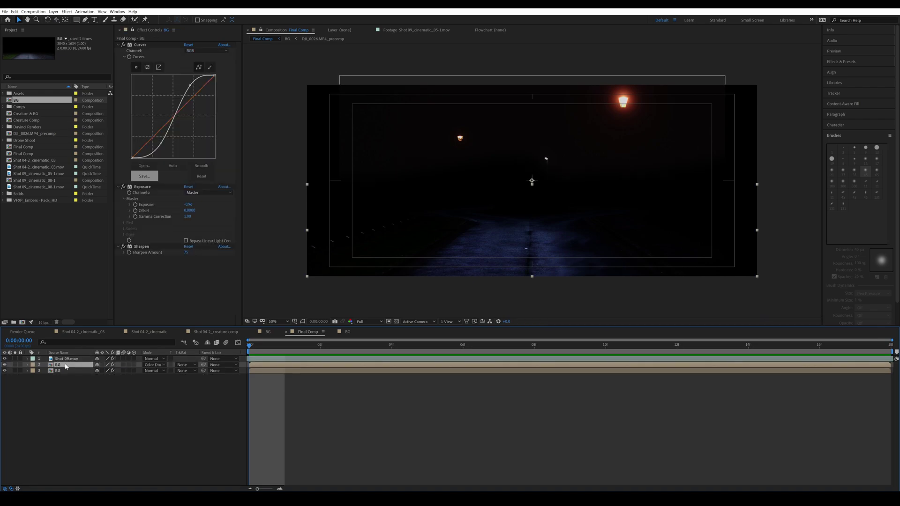
{"action": "key", "text": "ctrl+y"}
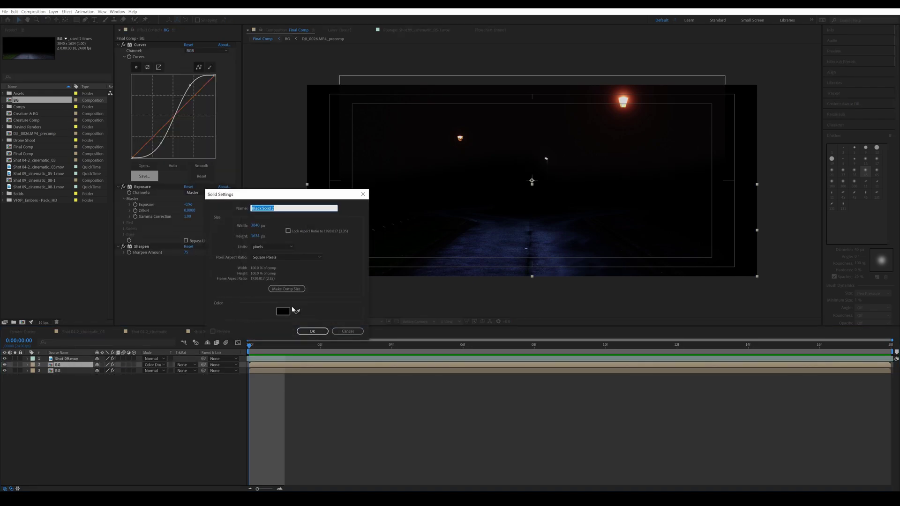
{"action": "left_click", "coordinate": [297, 311]}
{"action": "left_click", "coordinate": [486, 156]}
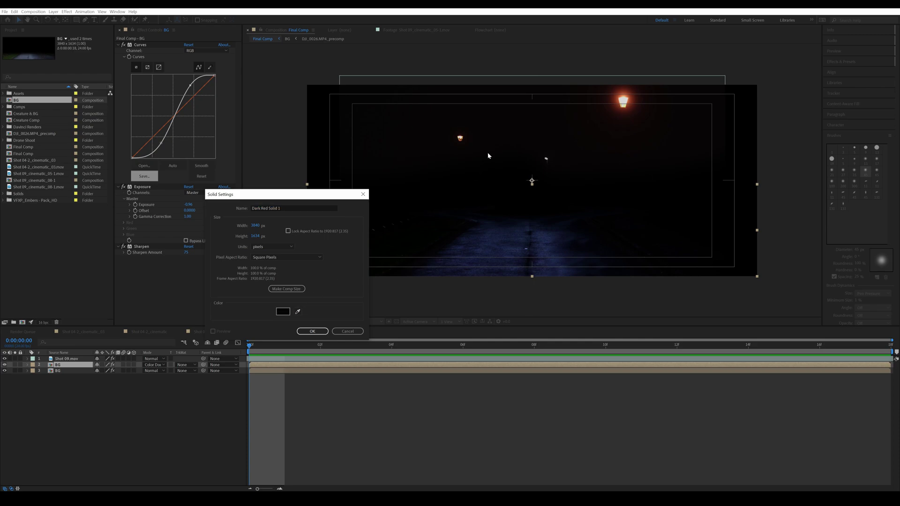
{"action": "left_click", "coordinate": [312, 332]}
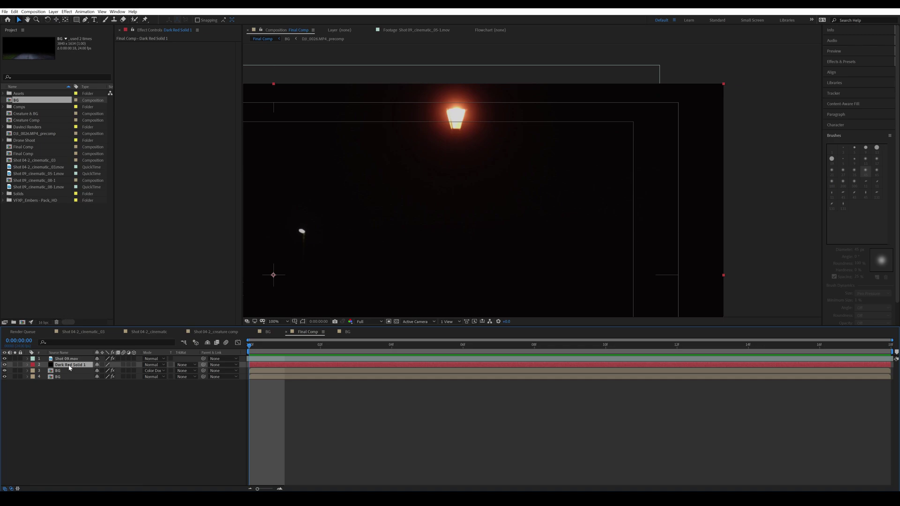
Step: Apply Match Grain to Dark Red Solid 1, with viewing mode Final Output and Shot 09.mov as noise source layer
{"action": "left_click", "coordinate": [842, 61]}
{"action": "double_click", "coordinate": [844, 71]}
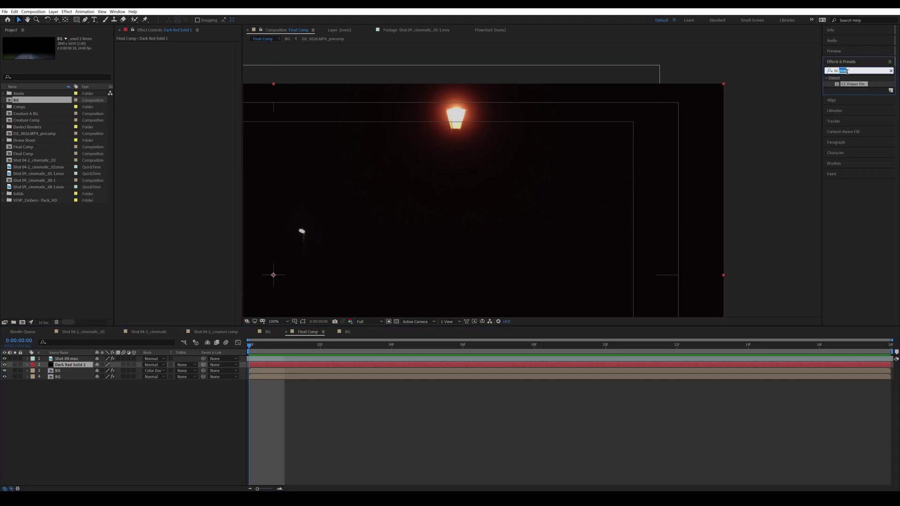
{"action": "type", "text": "match"}
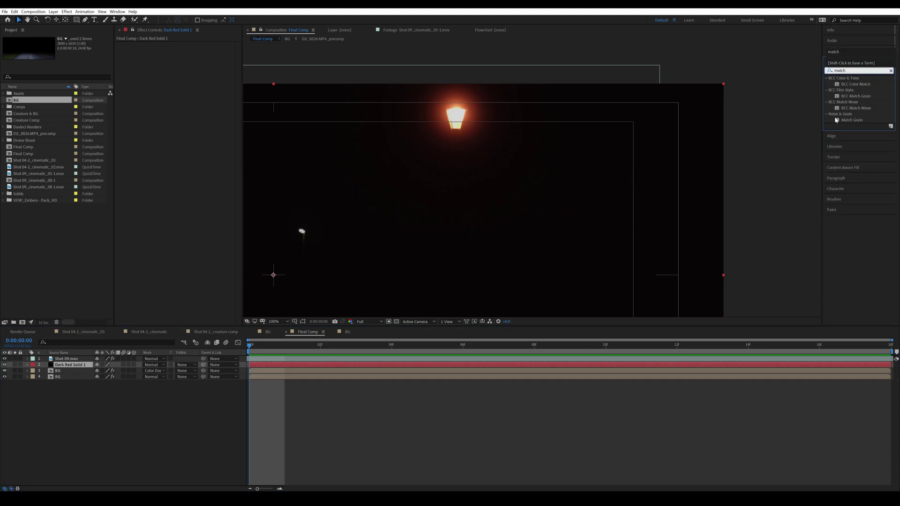
{"action": "double_click", "coordinate": [856, 121]}
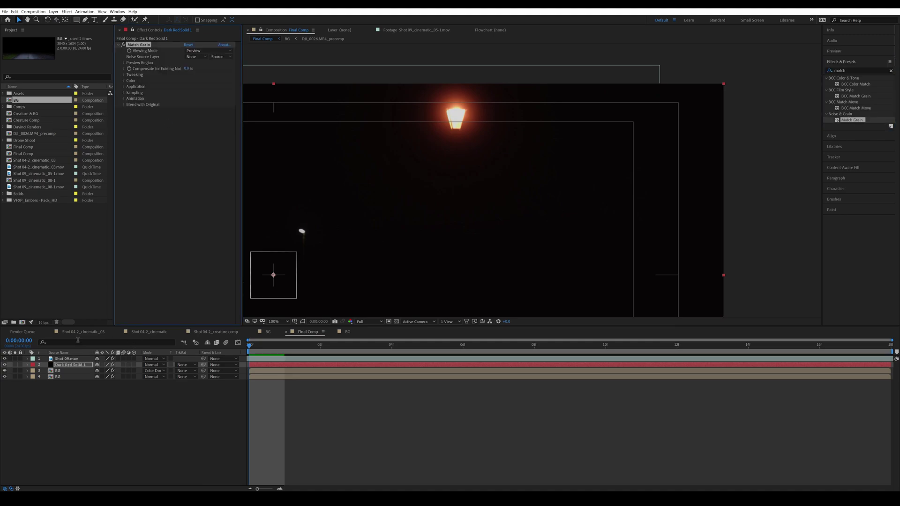
{"action": "left_click", "coordinate": [199, 51]}
{"action": "left_click", "coordinate": [209, 88]}
{"action": "left_click", "coordinate": [201, 58]}
{"action": "left_click", "coordinate": [207, 73]}
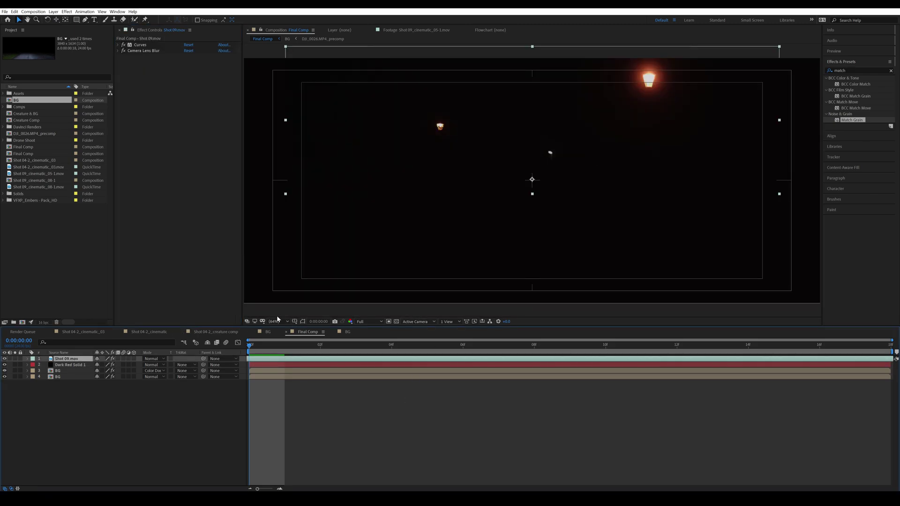
Step: Show the Shot 09.mov mask outline and reshape it around the street lamps
{"action": "left_click", "coordinate": [302, 322]}
{"action": "key", "text": "comma"}
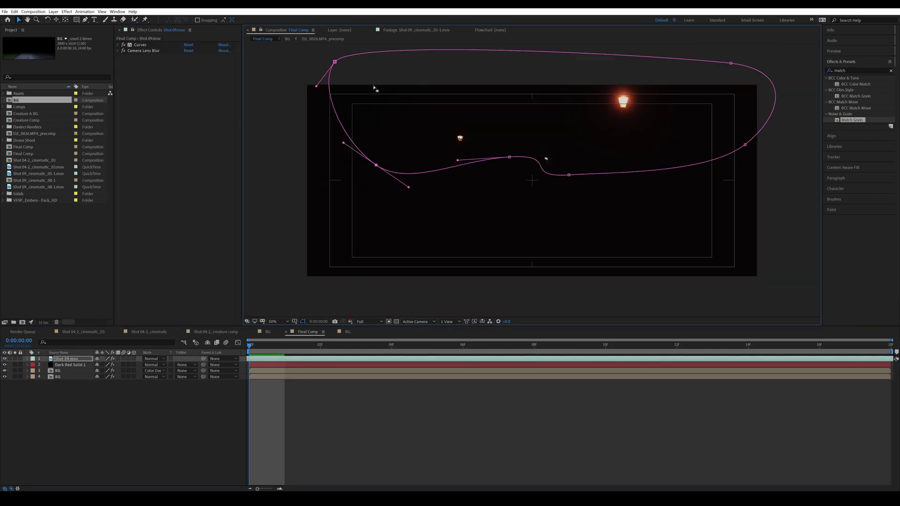
{"action": "left_click_drag", "start_coordinate": [335, 62], "coordinate": [394, 56]}
{"action": "left_click_drag", "start_coordinate": [728, 54], "coordinate": [749, 150]}
Step: Move Dark Red Solid 1 beneath both BG layers and save the project
{"action": "left_click", "coordinate": [70, 365]}
{"action": "key", "text": "shift+slash"}
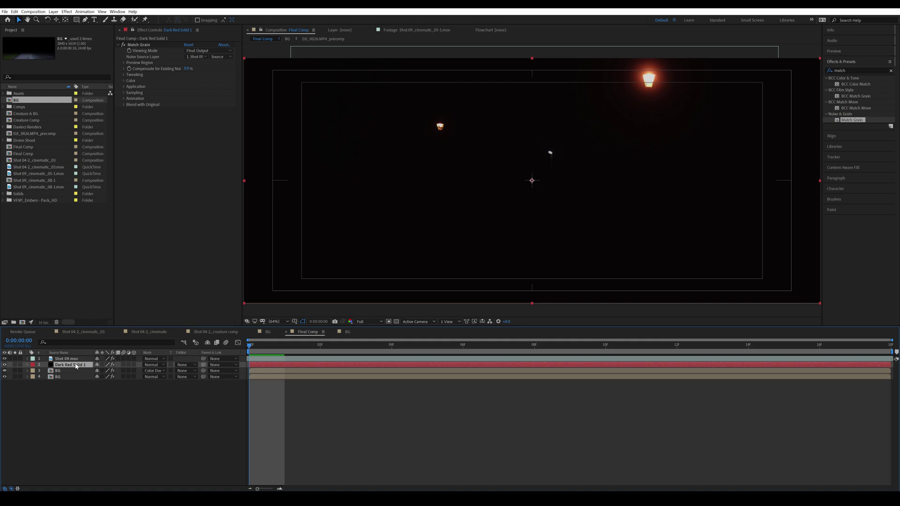
{"action": "left_click_drag", "start_coordinate": [70, 366], "coordinate": [66, 396]}
{"action": "left_click_drag", "start_coordinate": [109, 422], "coordinate": [289, 436]}
{"action": "key", "text": "ctrl+s"}
Step: Duplicate the lower BG layer with Normal blending, raise the copy above the other BG layers, and solo it
{"action": "left_click", "coordinate": [68, 366]}
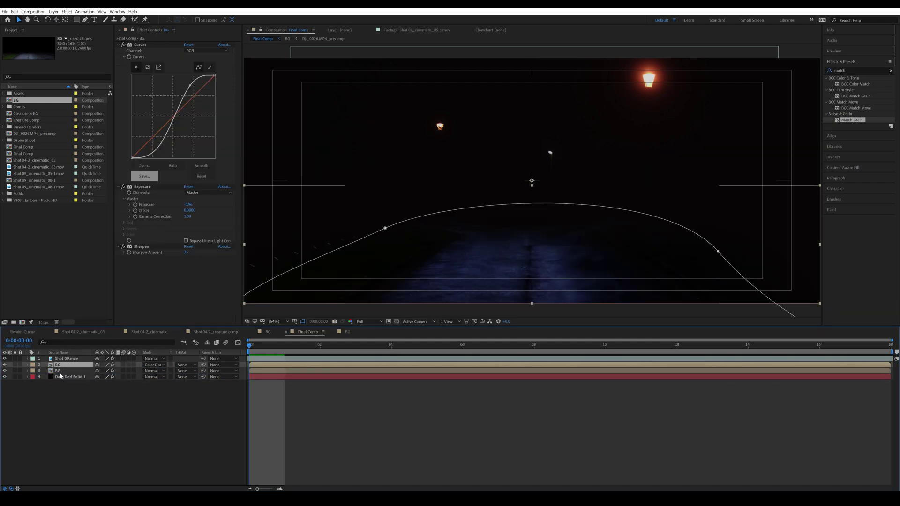
{"action": "left_click", "coordinate": [58, 371]}
{"action": "key", "text": "ctrl+d"}
{"action": "key", "text": "ctrl+bracketright"}
{"action": "key", "text": "comma"}
{"action": "left_click", "coordinate": [15, 365]}
Step: Reshape the soloed BG copy's mask into a narrow, flat oval around the far part of the road
{"action": "left_click_drag", "start_coordinate": [300, 293], "coordinate": [381, 266]}
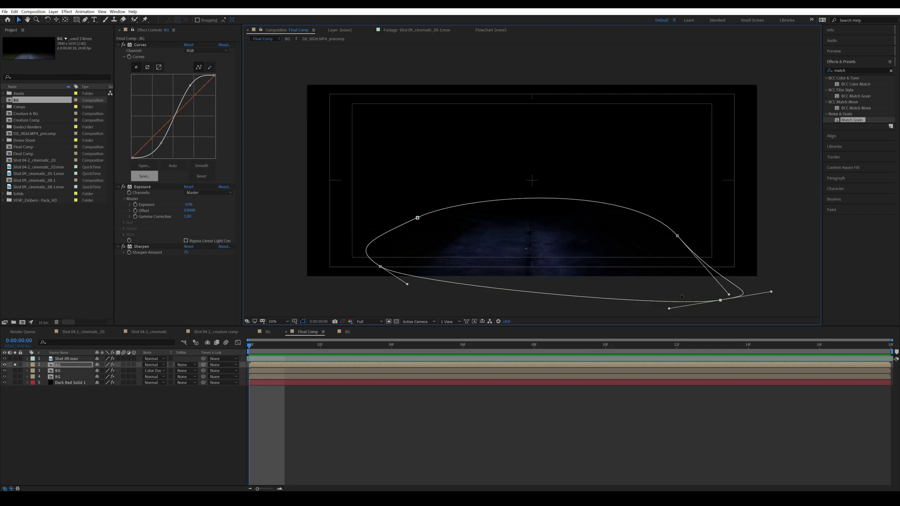
{"action": "left_click_drag", "start_coordinate": [720, 301], "coordinate": [570, 262]}
{"action": "left_click_drag", "start_coordinate": [381, 266], "coordinate": [421, 250]}
{"action": "left_click", "coordinate": [677, 236]}
{"action": "left_click_drag", "start_coordinate": [678, 237], "coordinate": [663, 236]}
{"action": "left_click_drag", "start_coordinate": [714, 295], "coordinate": [658, 236]}
{"action": "left_click_drag", "start_coordinate": [646, 169], "coordinate": [622, 198]}
{"action": "left_click_drag", "start_coordinate": [571, 262], "coordinate": [584, 250]}
{"action": "left_click", "coordinate": [426, 250]}
{"action": "left_click_drag", "start_coordinate": [421, 250], "coordinate": [473, 256]}
{"action": "left_click_drag", "start_coordinate": [418, 218], "coordinate": [427, 218]}
{"action": "left_click_drag", "start_coordinate": [376, 243], "coordinate": [406, 227]}
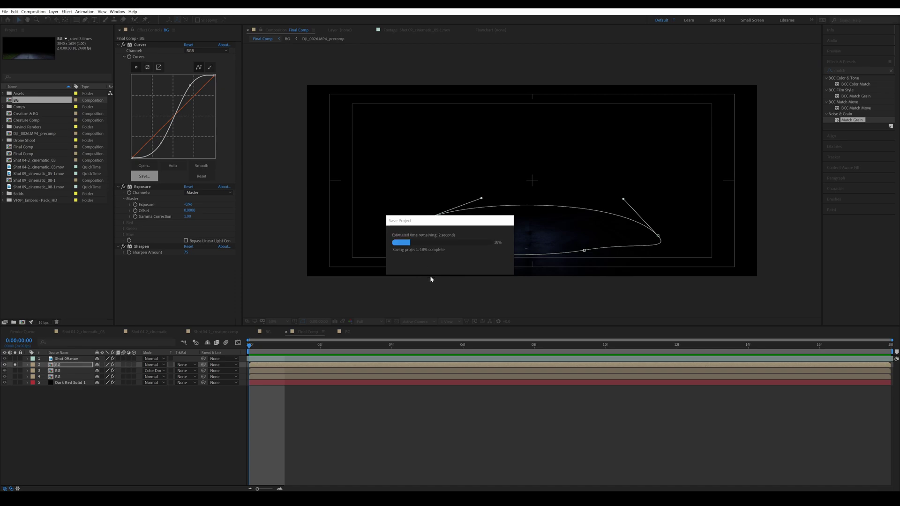
Step: Scale down the masked BG copy and take it out of solo to compare it with the background
{"action": "left_click", "coordinate": [75, 367]}
{"action": "key", "text": "s"}
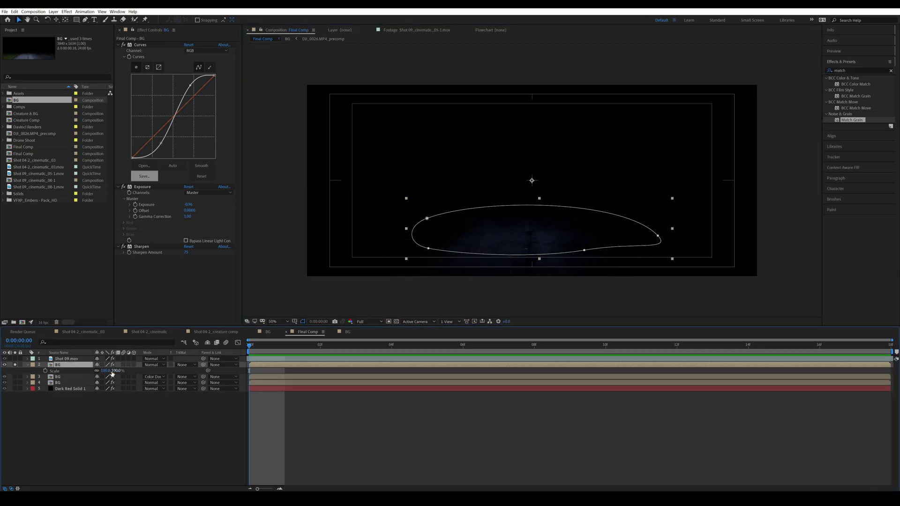
{"action": "left_click_drag", "start_coordinate": [112, 372], "coordinate": [81, 372]}
{"action": "key", "text": "s"}
{"action": "scroll", "coordinate": [525, 221], "scroll_direction": "up", "scroll_amount": 1}
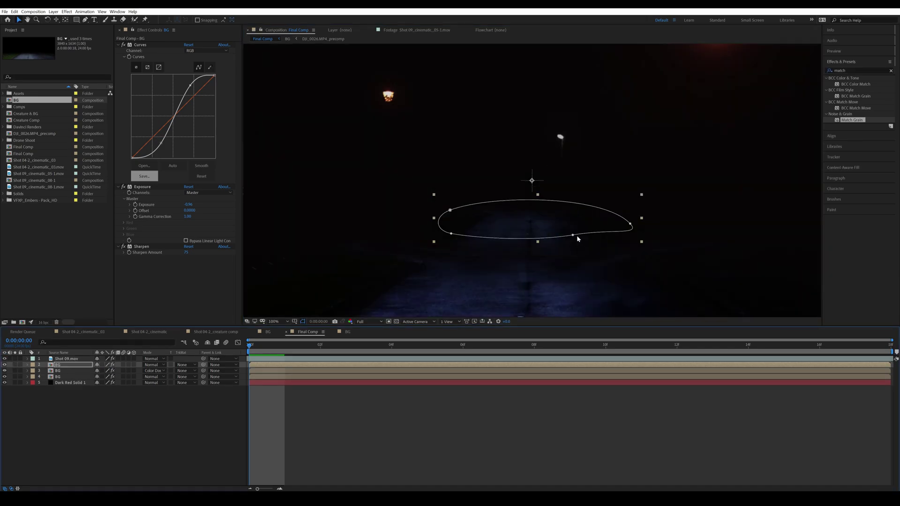
Step: Refine the lower edge of the BG copy's mask and adjust its Mask Feather to soften the blend
{"action": "left_click_drag", "start_coordinate": [572, 235], "coordinate": [571, 215]}
{"action": "scroll", "coordinate": [571, 215], "scroll_direction": "up", "scroll_amount": 1}
{"action": "left_click_drag", "start_coordinate": [614, 264], "coordinate": [595, 259]}
{"action": "key", "text": "f"}
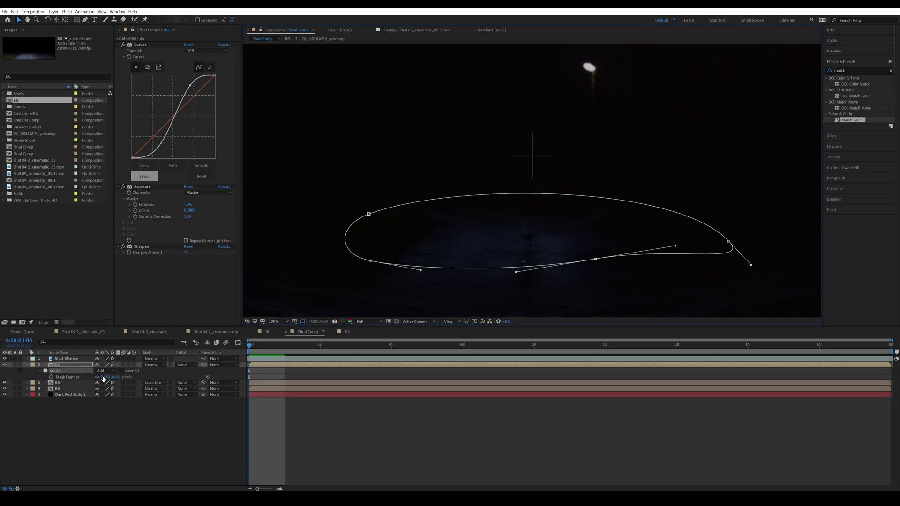
{"action": "left_click_drag", "start_coordinate": [39, 378], "coordinate": [39, 378]}
{"action": "key", "text": "comma"}
{"action": "key", "text": "comma"}
Step: Set the BG copy's scale to 30% and move it down to meet the far end of the road
{"action": "left_click", "coordinate": [81, 365]}
{"action": "key", "text": "s"}
{"action": "left_click", "coordinate": [105, 370]}
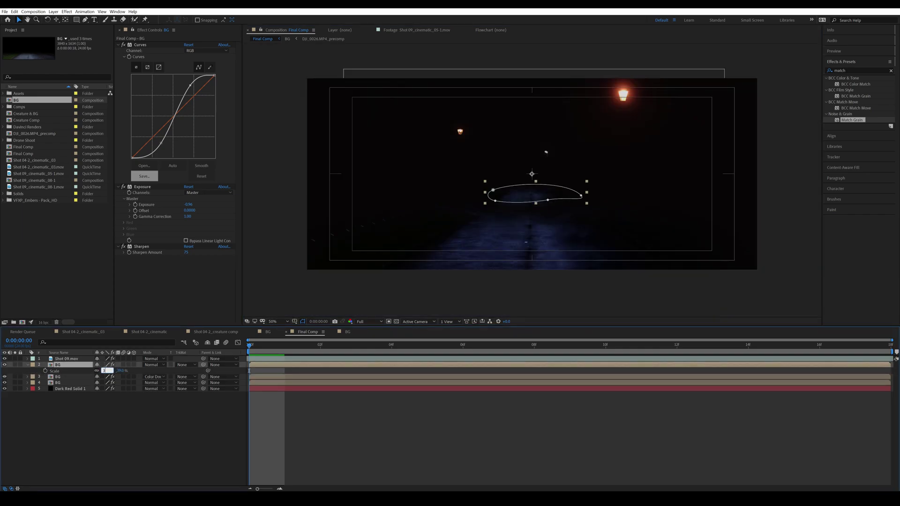
{"action": "type", "text": "30"}
{"action": "key", "text": "Return"}
{"action": "key", "text": "period"}
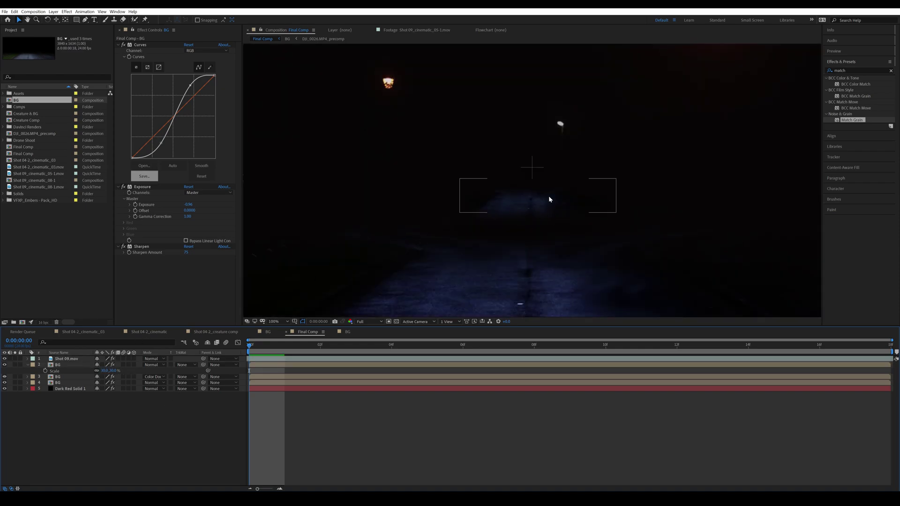
{"action": "left_click_drag", "start_coordinate": [549, 199], "coordinate": [547, 219]}
{"action": "left_click", "coordinate": [342, 446]}
{"action": "key", "text": "shift+slash"}
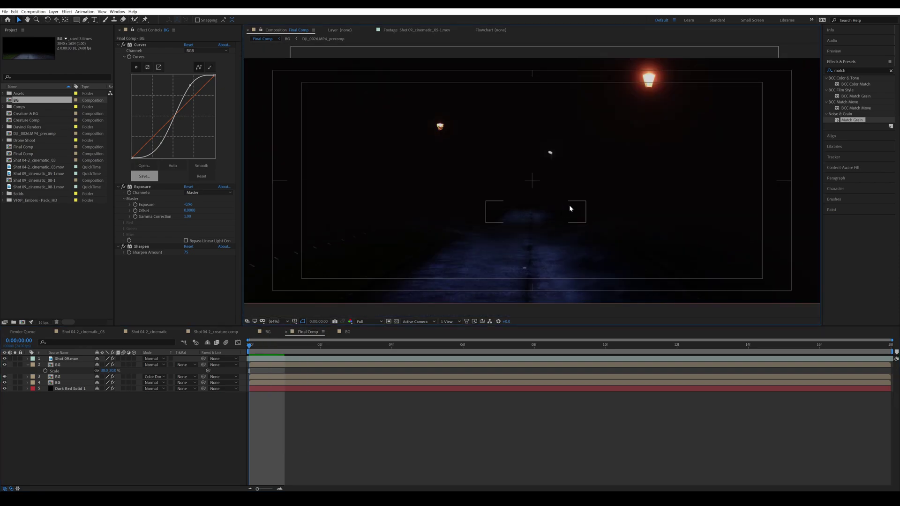
Step: Try 50% opacity on the small BG copy, lower it further, and save the project
{"action": "left_click", "coordinate": [62, 366]}
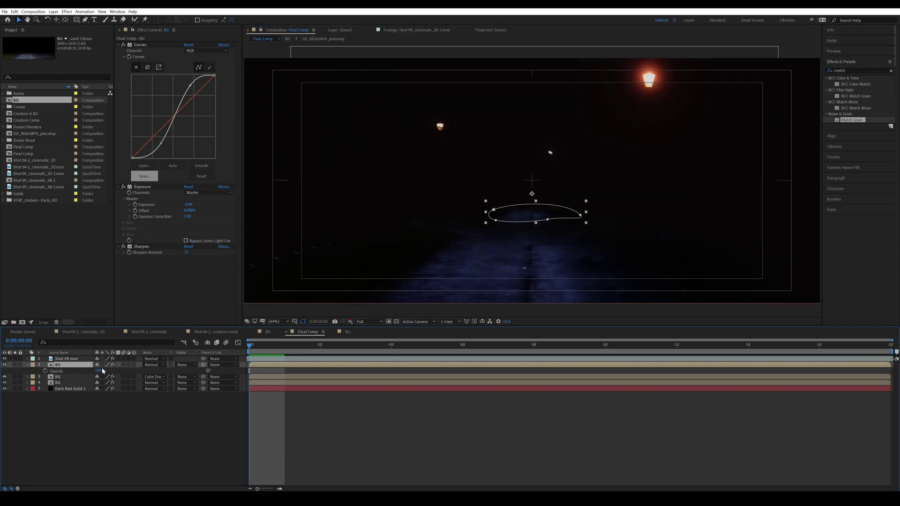
{"action": "key", "text": "t"}
{"action": "left_click_drag", "start_coordinate": [92, 371], "coordinate": [94, 371]}
{"action": "left_click", "coordinate": [97, 371]}
{"action": "type", "text": "50"}
{"action": "left_click", "coordinate": [142, 429]}
{"action": "key", "text": "ctrl+s"}
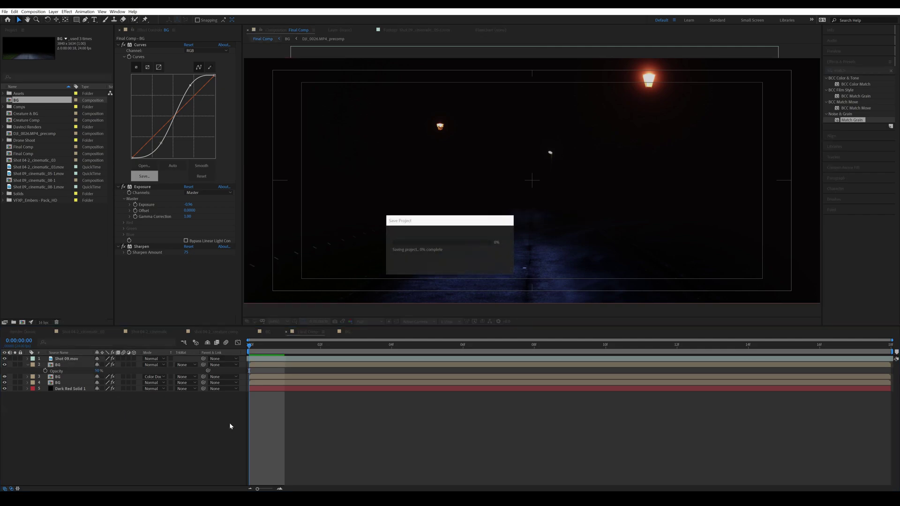
{"action": "left_click", "coordinate": [98, 371]}
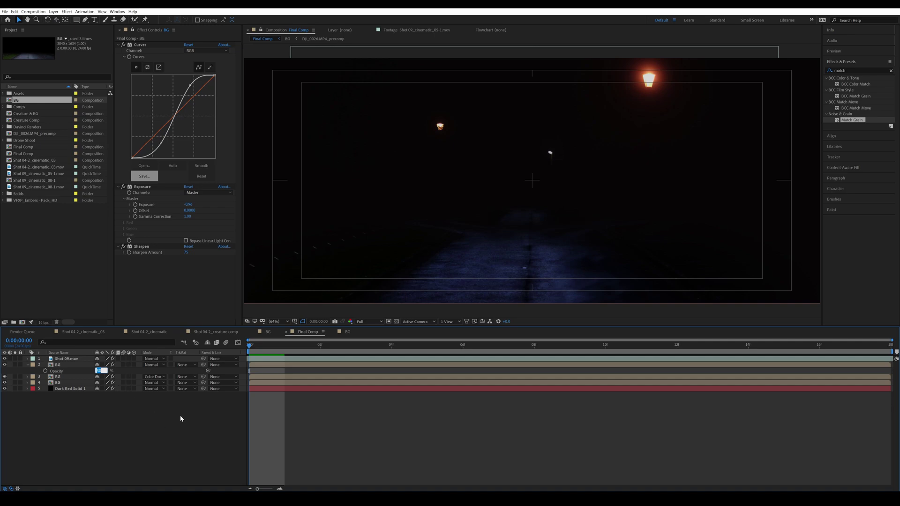
{"action": "type", "text": "4"}
{"action": "key", "text": "Return"}
{"action": "key", "text": "ctrl+s"}
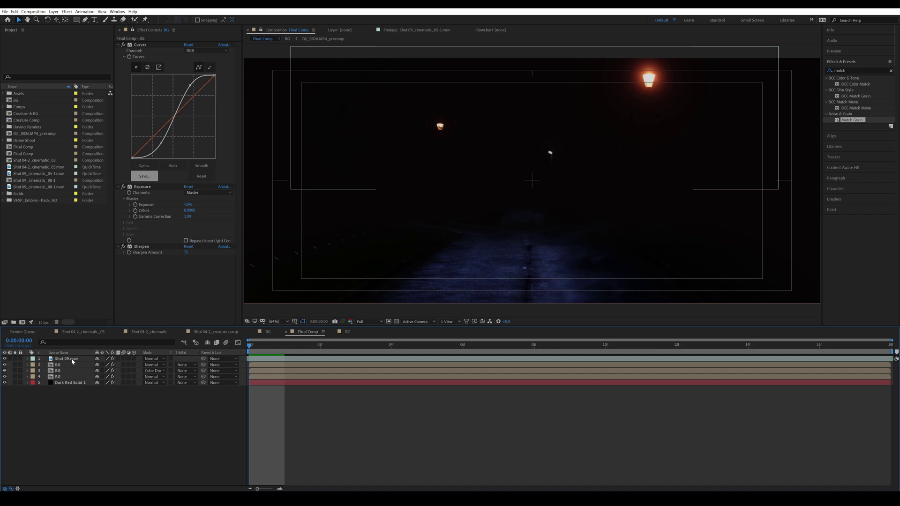
Step: Duplicate Creature Comp, rename the copy Creature Comp_Wide, and open it
{"action": "left_click", "coordinate": [31, 122]}
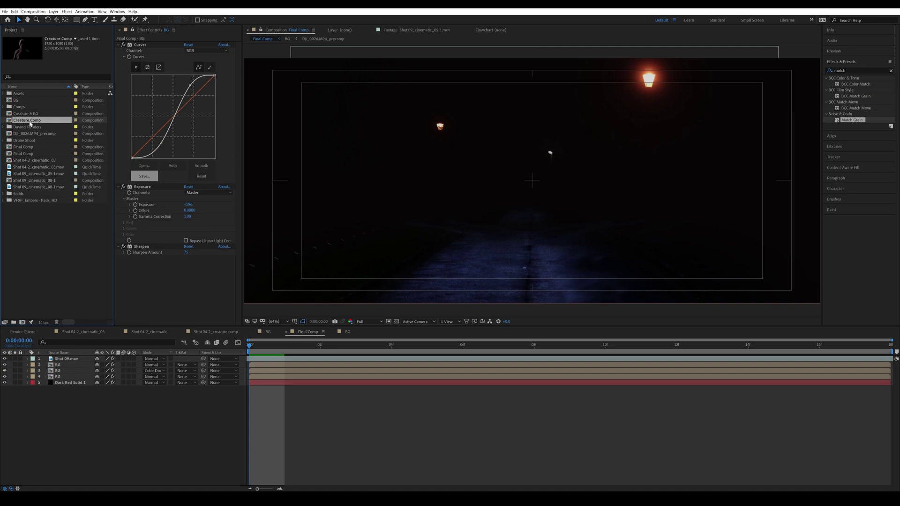
{"action": "key", "text": "ctrl+d"}
{"action": "key", "text": "Return"}
{"action": "left_click", "coordinate": [47, 127]}
{"action": "key", "text": "BackSpace"}
{"action": "key", "text": "Return"}
{"action": "double_click", "coordinate": [47, 129]}
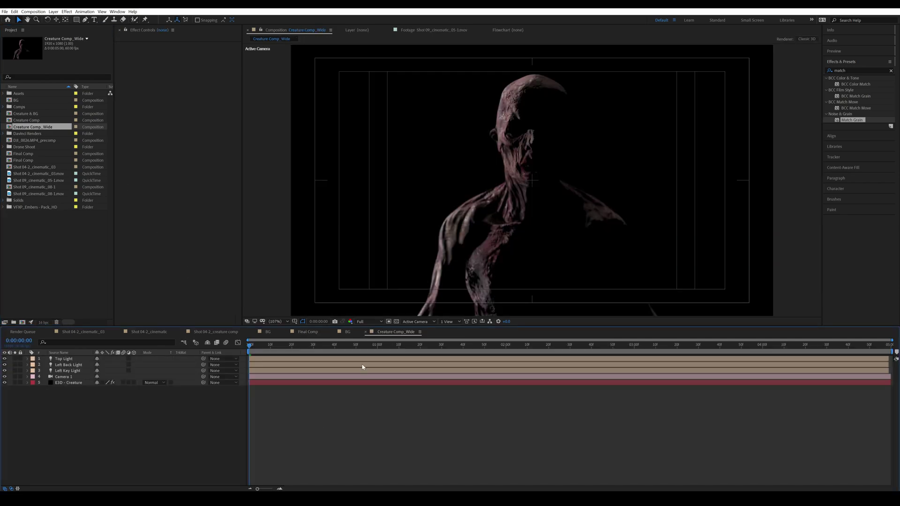
Step: Turn off Depth of Field for Camera 1 in Creature Comp_Wide
{"action": "left_click", "coordinate": [80, 378]}
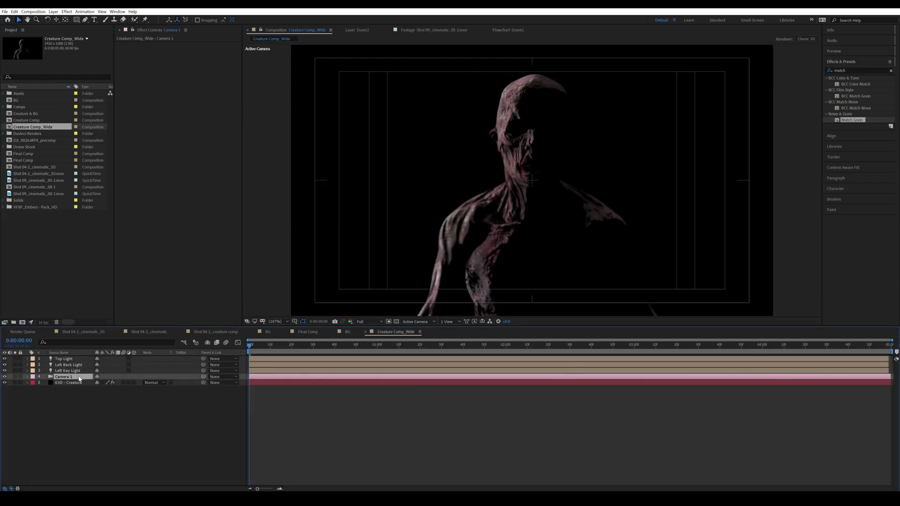
{"action": "key", "text": "a"}
{"action": "key", "text": "a"}
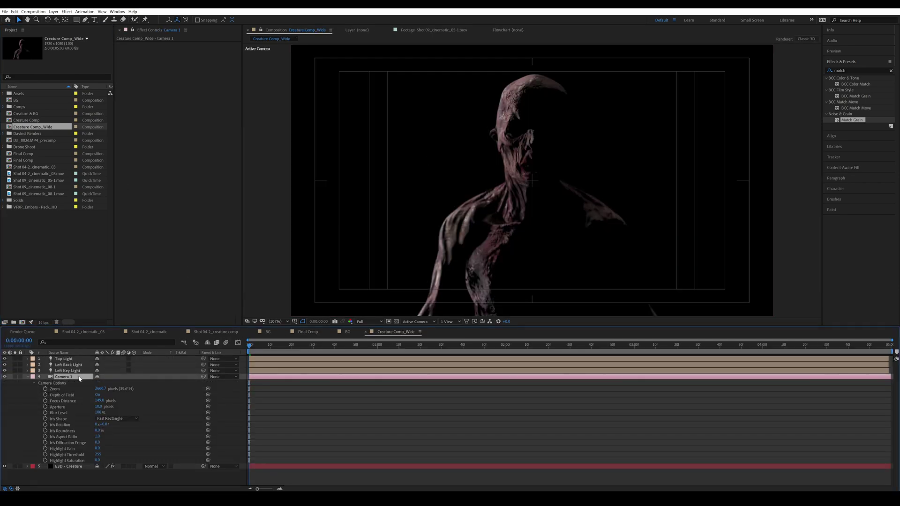
{"action": "left_click", "coordinate": [97, 395]}
{"action": "left_click", "coordinate": [71, 378]}
{"action": "key", "text": "u"}
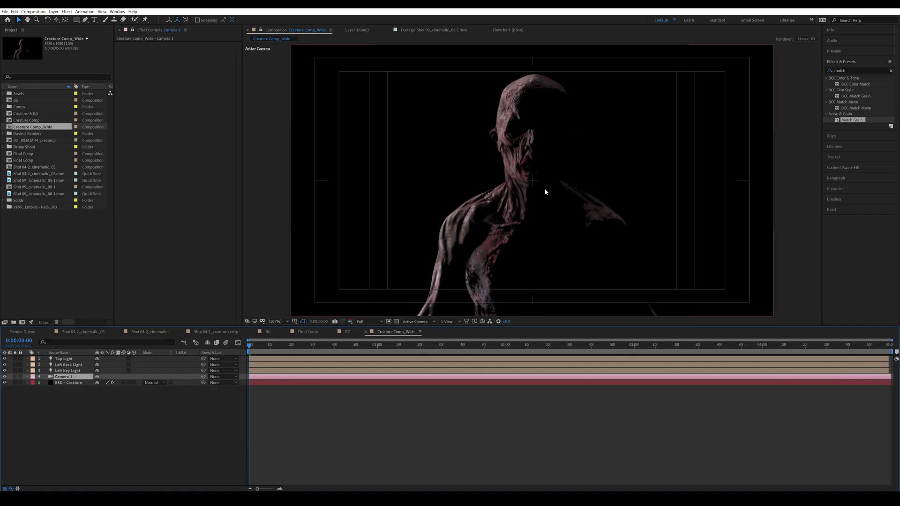
Step: Pull Camera 1 back and reframe it so the creature's whole body fits the frame, and save the project
{"action": "key", "text": "c"}
{"action": "left_click_drag", "start_coordinate": [536, 207], "coordinate": [527, 284]}
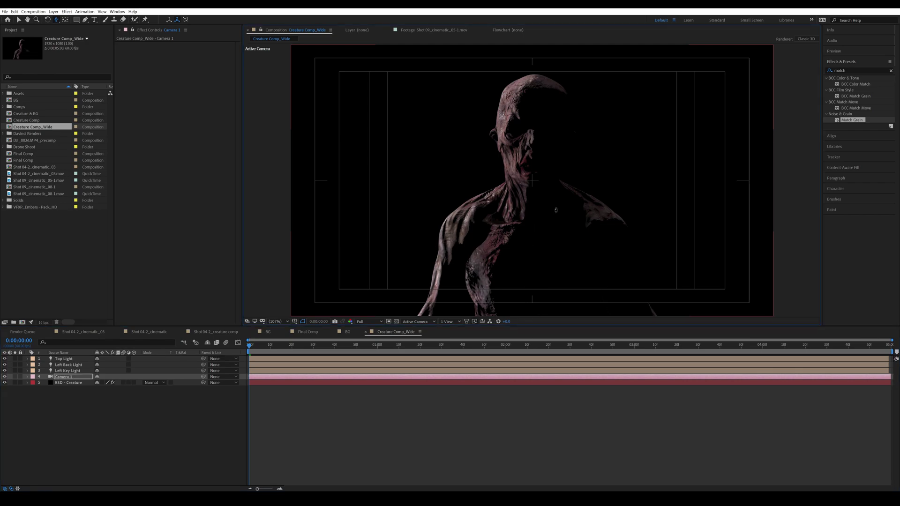
{"action": "left_click_drag", "start_coordinate": [543, 170], "coordinate": [535, 375]}
{"action": "left_click_drag", "start_coordinate": [554, 249], "coordinate": [537, 257]}
{"action": "key", "text": "ctrl+s"}
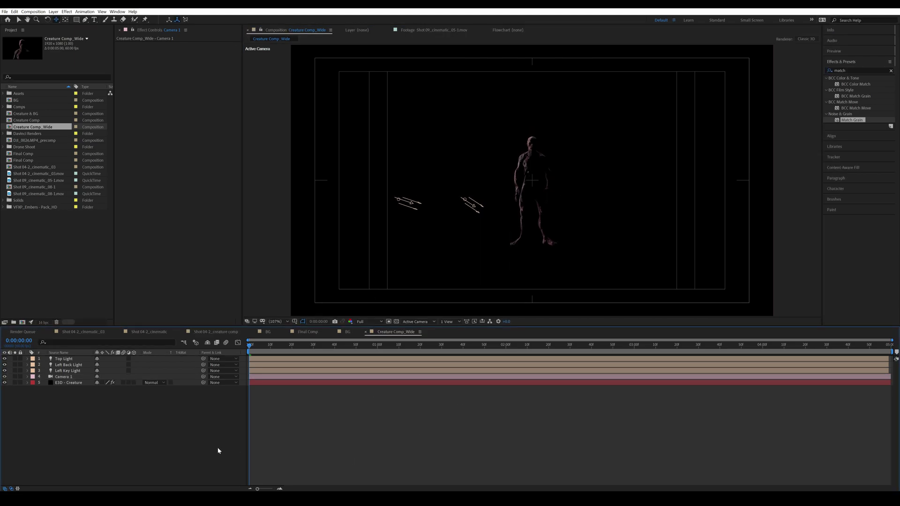
Step: Add a plane primitive to the E3D - Creature scene and scale it up into a large ground surface
{"action": "left_click", "coordinate": [66, 383]}
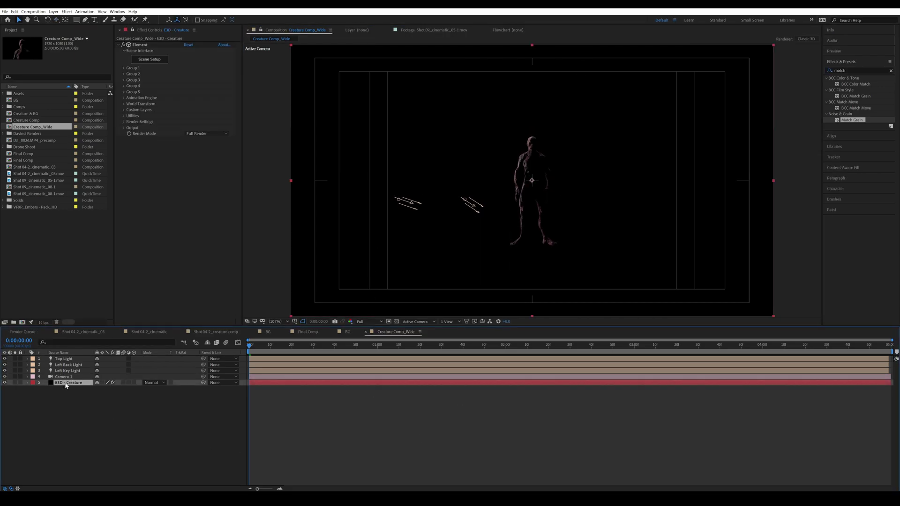
{"action": "left_click", "coordinate": [156, 59]}
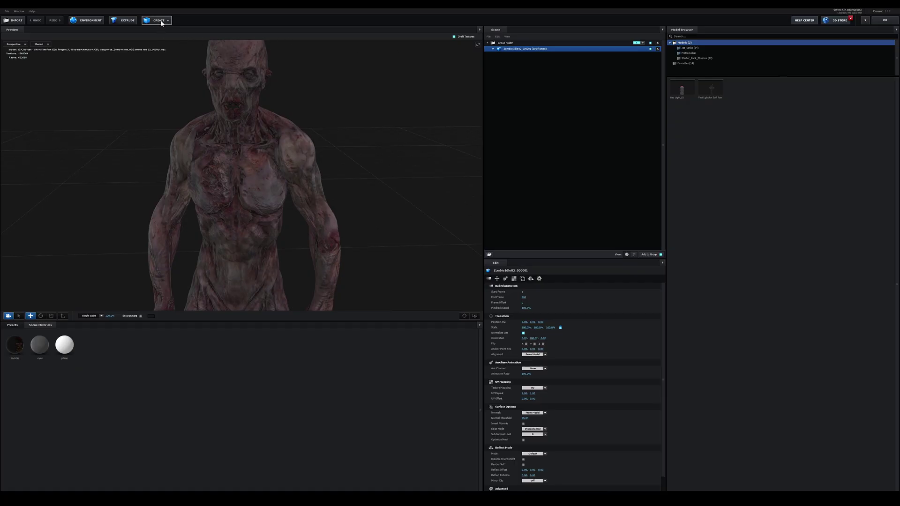
{"action": "left_click", "coordinate": [164, 24]}
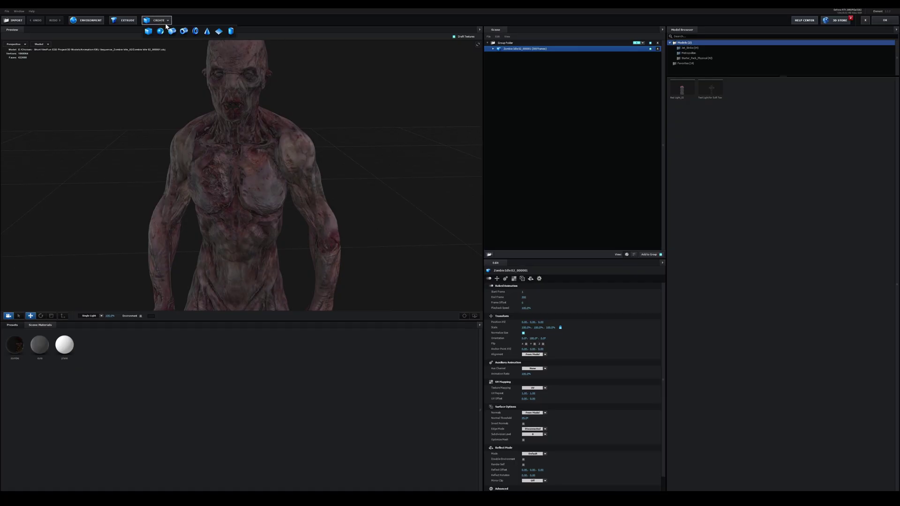
{"action": "left_click", "coordinate": [219, 32]}
{"action": "scroll", "coordinate": [292, 254], "scroll_direction": "down", "scroll_amount": 5}
{"action": "left_click", "coordinate": [53, 316]}
{"action": "left_click_drag", "start_coordinate": [262, 161], "coordinate": [353, 151]}
{"action": "left_click_drag", "start_coordinate": [352, 150], "coordinate": [361, 149]}
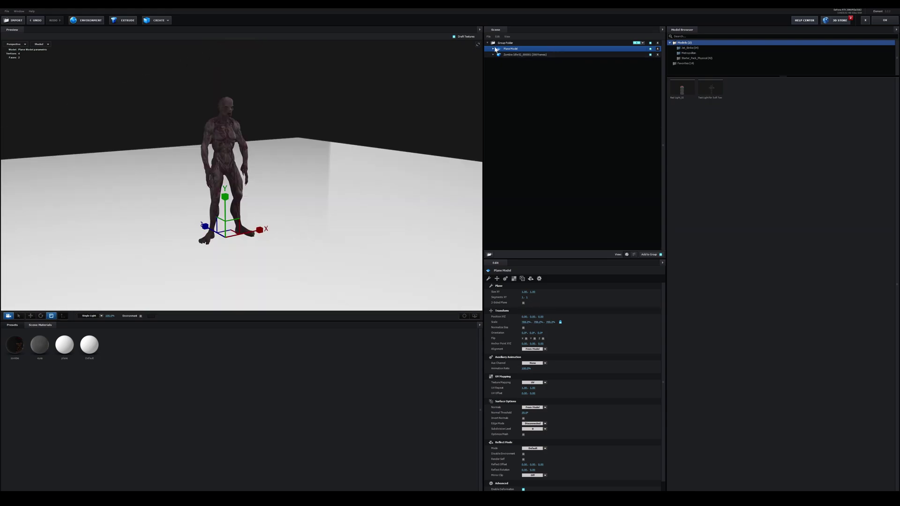
Step: Enable Matte Shadow on the plane's Default material and accept the Element scene changes
{"action": "left_click", "coordinate": [494, 49]}
{"action": "left_click", "coordinate": [516, 55]}
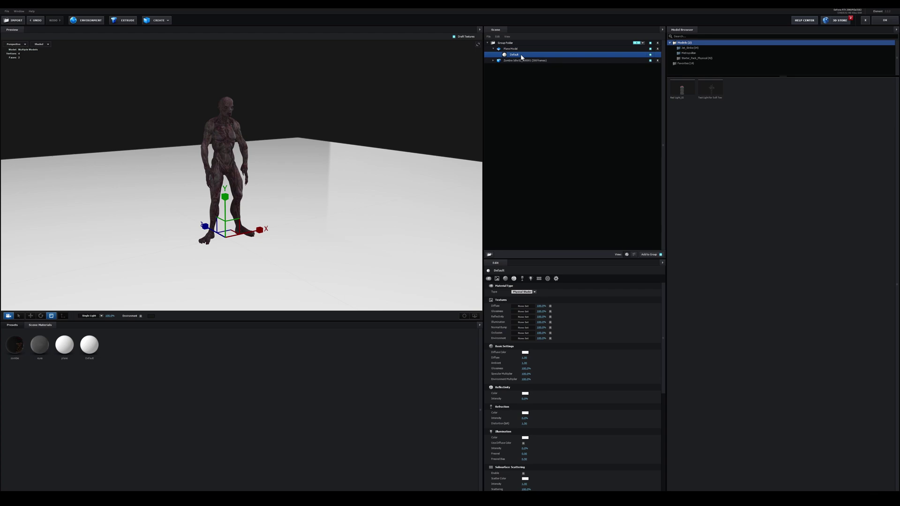
{"action": "left_click", "coordinate": [557, 279]}
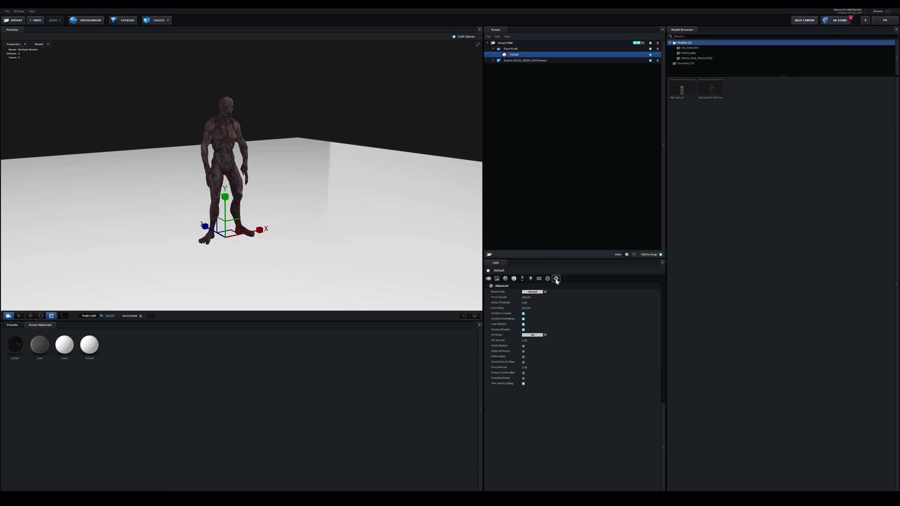
{"action": "left_click", "coordinate": [522, 347]}
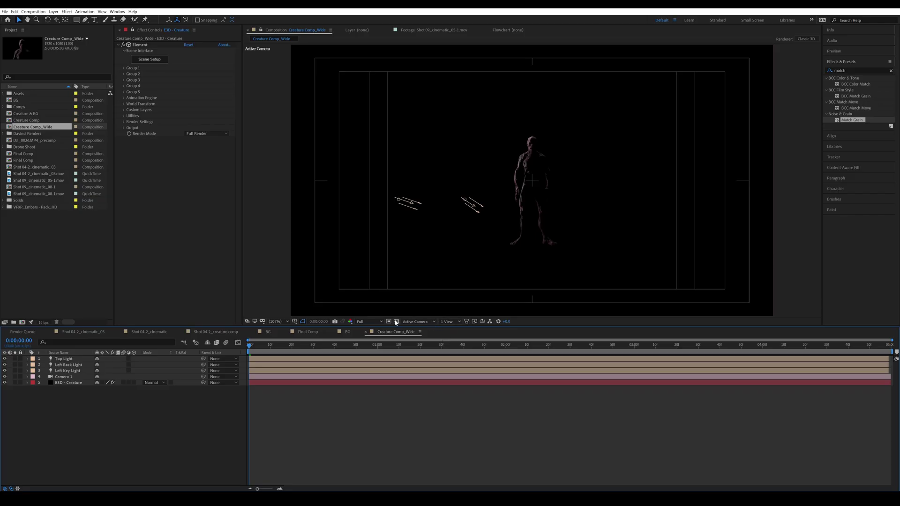
Step: Toggle the transparency grid in Creature Comp_Wide, and add that comp as the top layer of Final Comp
{"action": "left_click", "coordinate": [396, 322]}
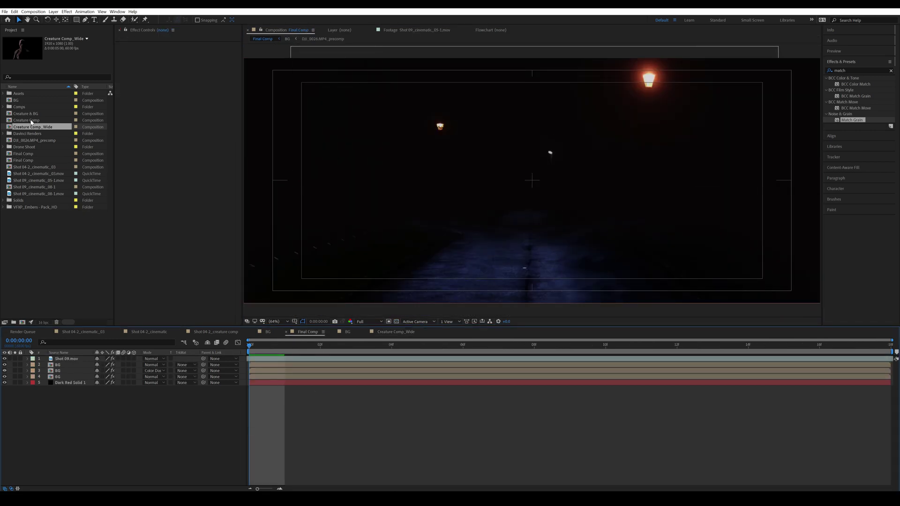
{"action": "left_click_drag", "start_coordinate": [39, 130], "coordinate": [75, 361]}
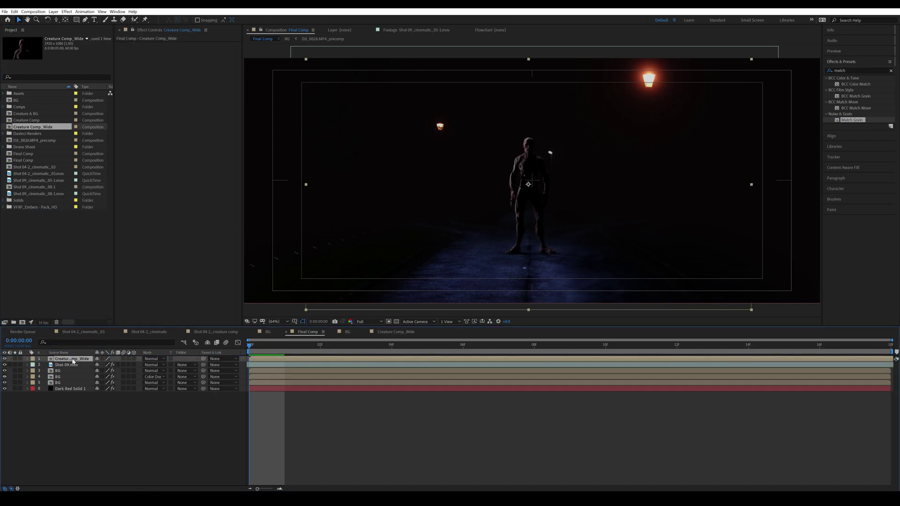
Step: Flip the Creature Comp_Wide layer horizontally by unlinking its scale and setting the horizontal scale to -154.7%, and save the project
{"action": "key", "text": "s"}
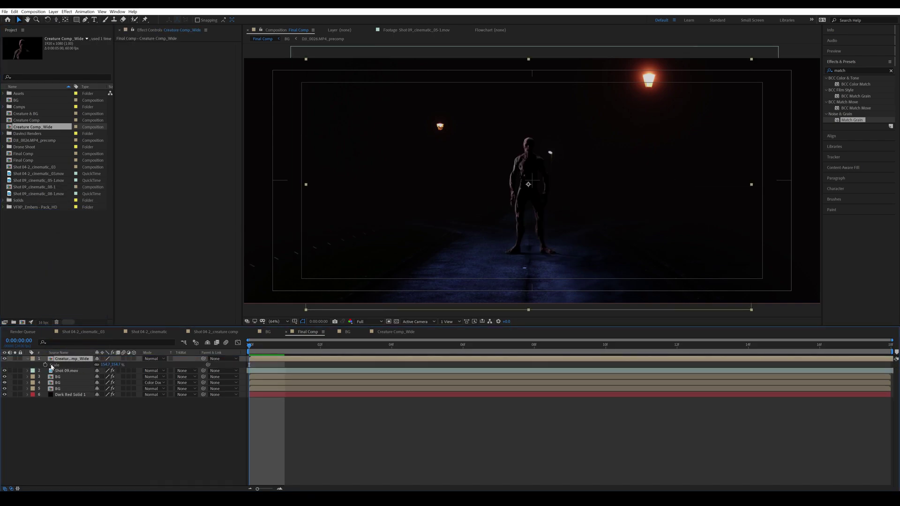
{"action": "left_click", "coordinate": [97, 365]}
{"action": "left_click", "coordinate": [106, 365]}
{"action": "key", "text": "Left"}
{"action": "type", "text": "-"}
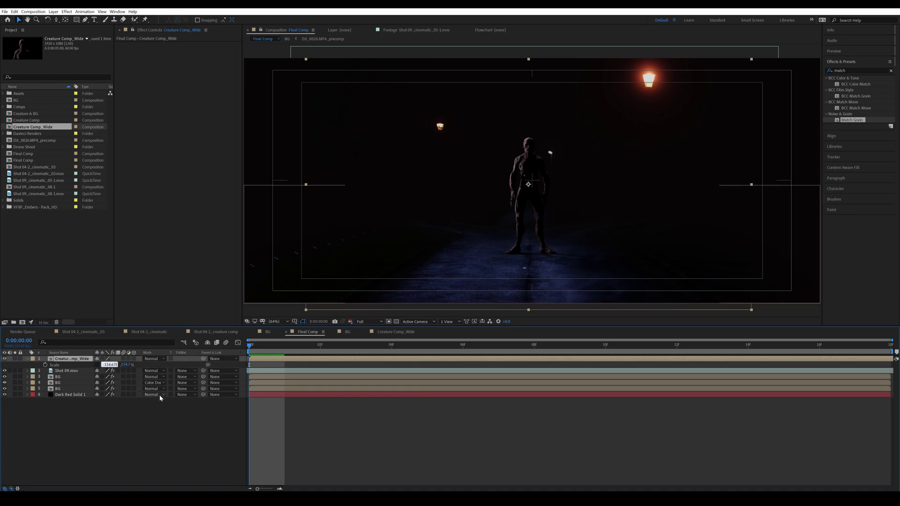
{"action": "left_click", "coordinate": [151, 420]}
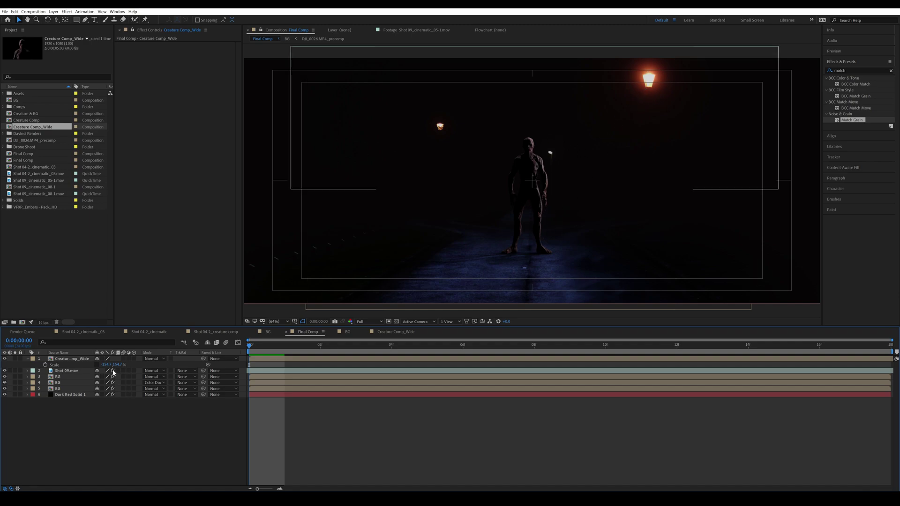
{"action": "left_click", "coordinate": [28, 359]}
{"action": "key", "text": "ctrl+s"}
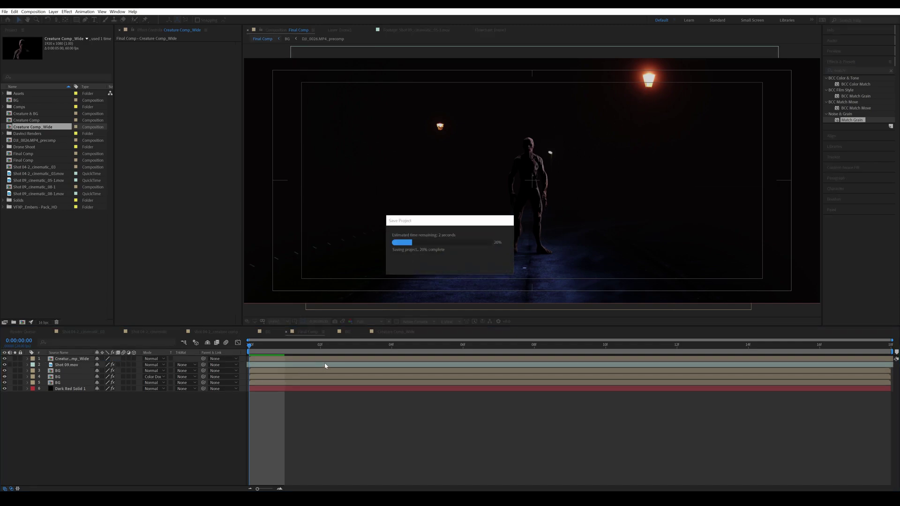
Step: Inspect the Top Light's position and the three light layers in Creature Comp_Wide
{"action": "left_click", "coordinate": [393, 334]}
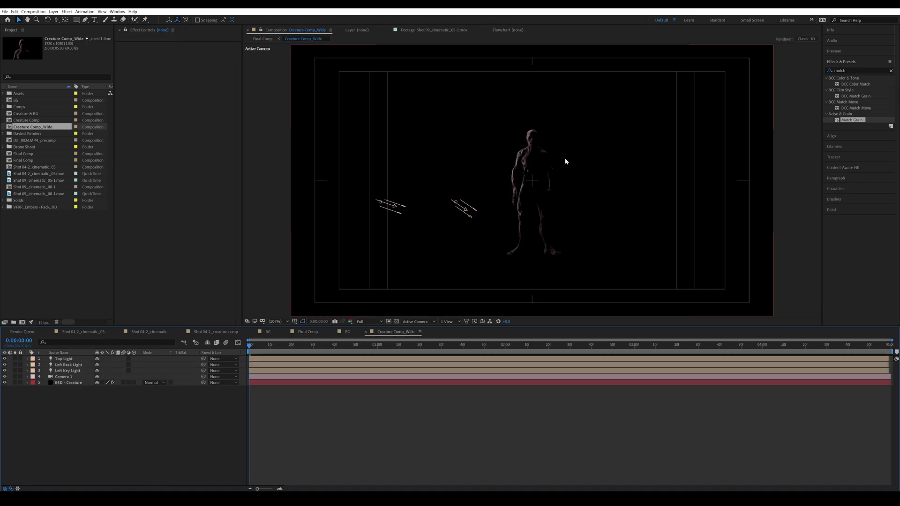
{"action": "left_click", "coordinate": [65, 359]}
{"action": "key", "text": "p"}
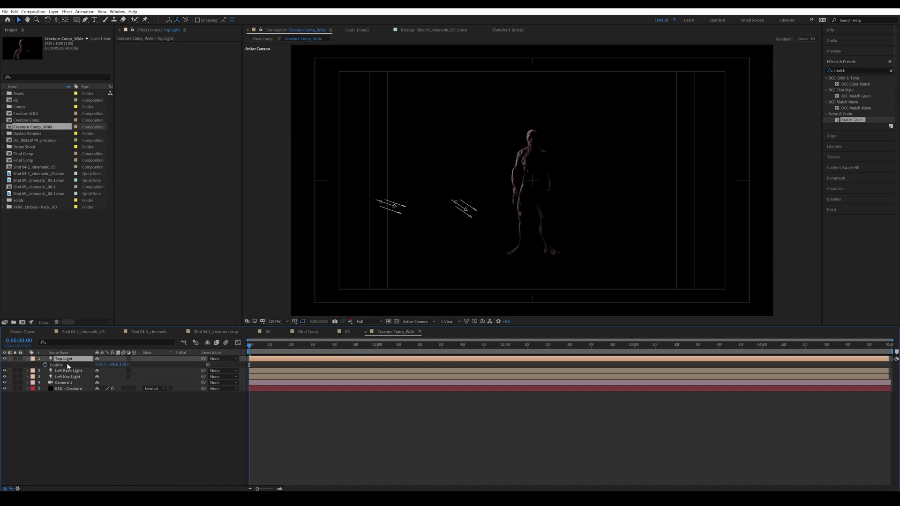
{"action": "key", "text": "shift+a"}
{"action": "left_click_drag", "start_coordinate": [104, 367], "coordinate": [150, 368]}
{"action": "left_click", "coordinate": [159, 422]}
{"action": "left_click", "coordinate": [27, 359]}
{"action": "left_click_drag", "start_coordinate": [176, 427], "coordinate": [242, 443]}
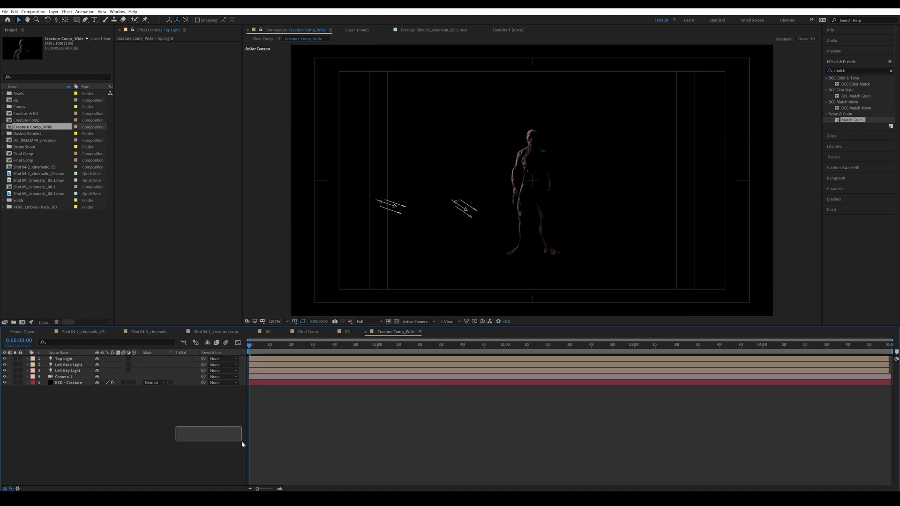
{"action": "left_click", "coordinate": [74, 360]}
{"action": "left_click", "coordinate": [70, 370], "text": "shift"}
{"action": "left_click", "coordinate": [161, 412]}
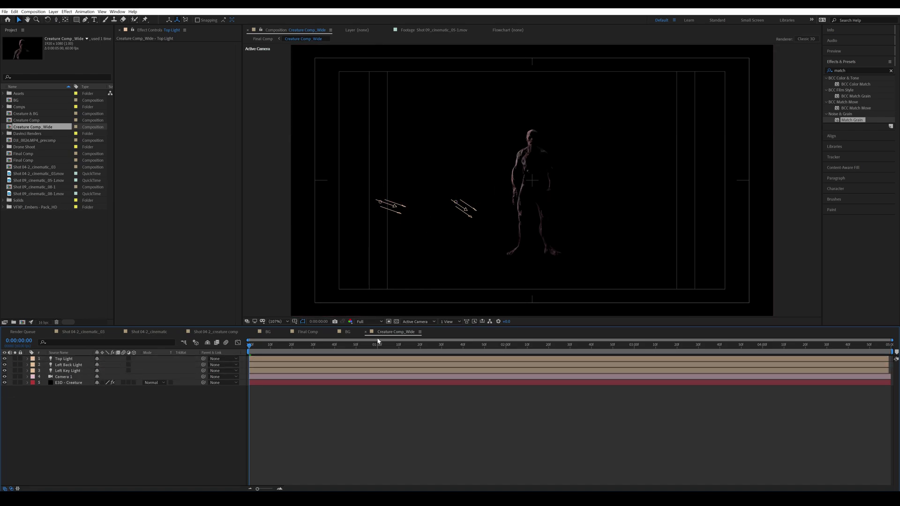
Step: Apply the Tint effect to the Creature Comp_Wide layer in Final Comp and check the creature up close
{"action": "left_click", "coordinate": [310, 334]}
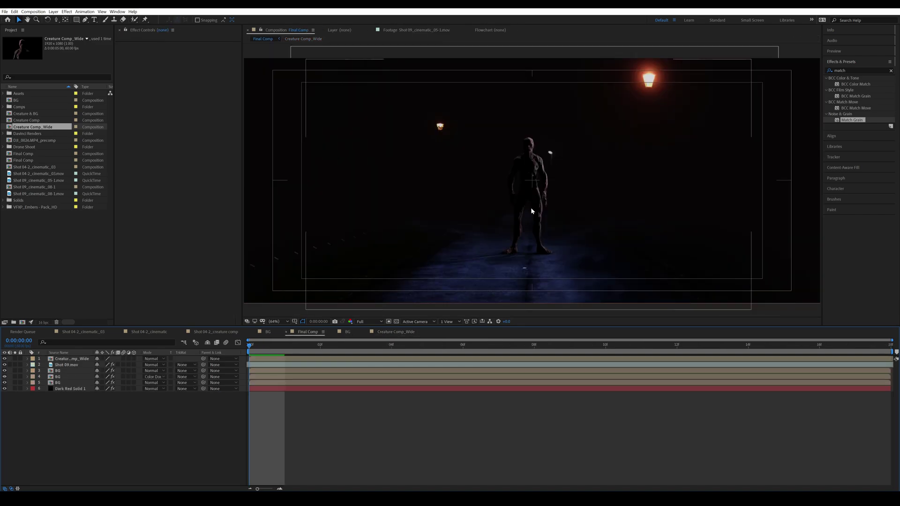
{"action": "left_click", "coordinate": [81, 360]}
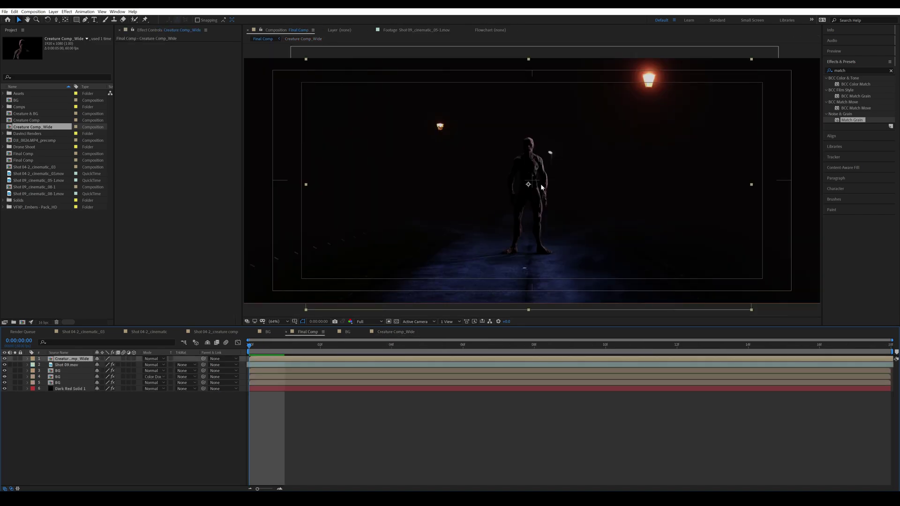
{"action": "key", "text": "ctrl+space"}
{"action": "type", "text": "tint"}
{"action": "key", "text": "Return"}
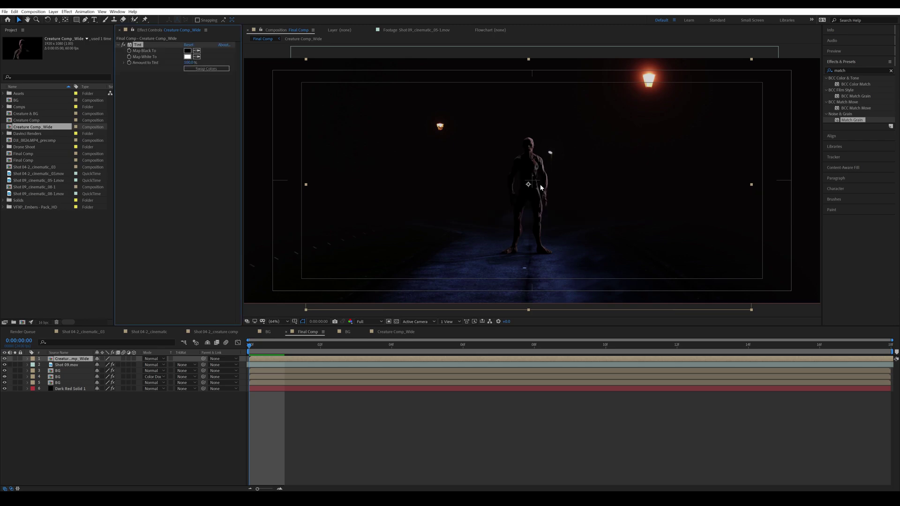
{"action": "scroll", "coordinate": [541, 186], "scroll_direction": "up", "scroll_amount": 3}
{"action": "left_click_drag", "start_coordinate": [390, 101], "coordinate": [519, 172]}
{"action": "key", "text": "v"}
{"action": "scroll", "coordinate": [557, 223], "scroll_direction": "down", "scroll_amount": 1}
{"action": "left_click_drag", "start_coordinate": [551, 201], "coordinate": [530, 166]}
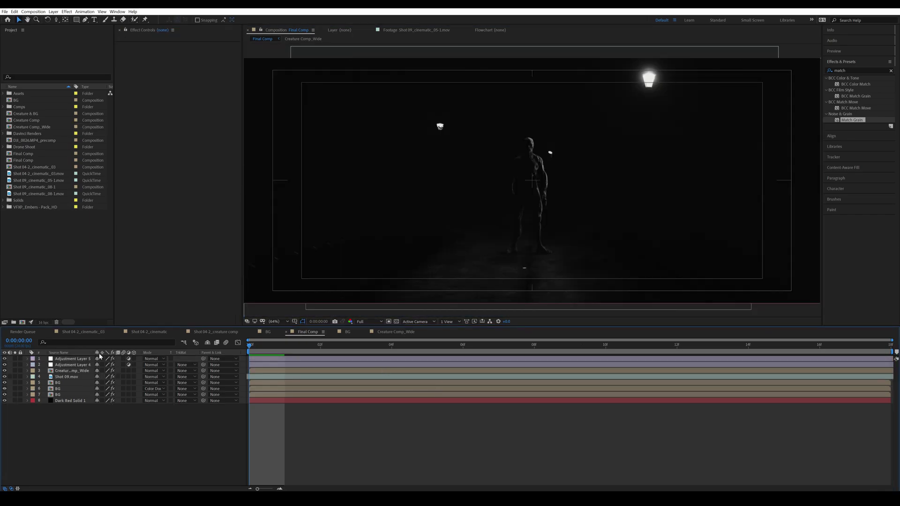
Step: Show layer names in the timeline and compare the FilmConvert Nitrate settings of the Temp Grade and Temp Grade_02 adjustment layers
{"action": "left_click", "coordinate": [75, 359]}
{"action": "left_click", "coordinate": [77, 365]}
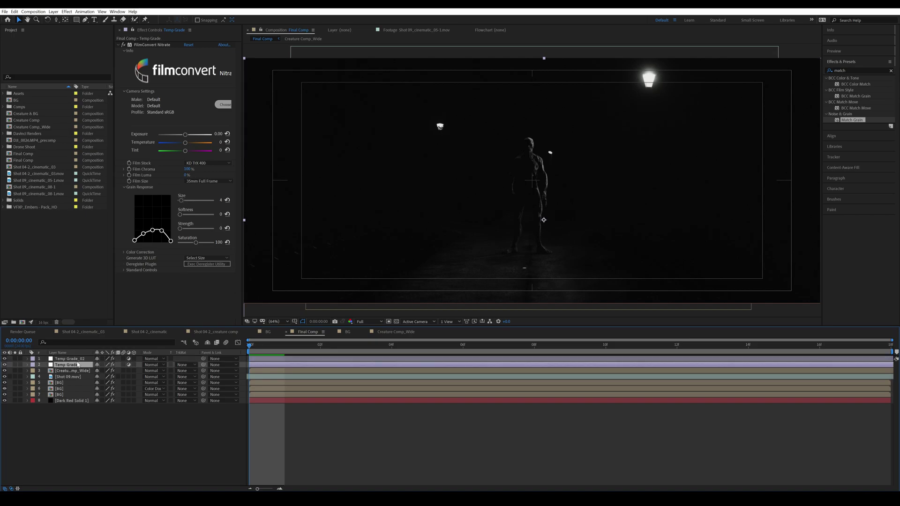
{"action": "left_click", "coordinate": [80, 359]}
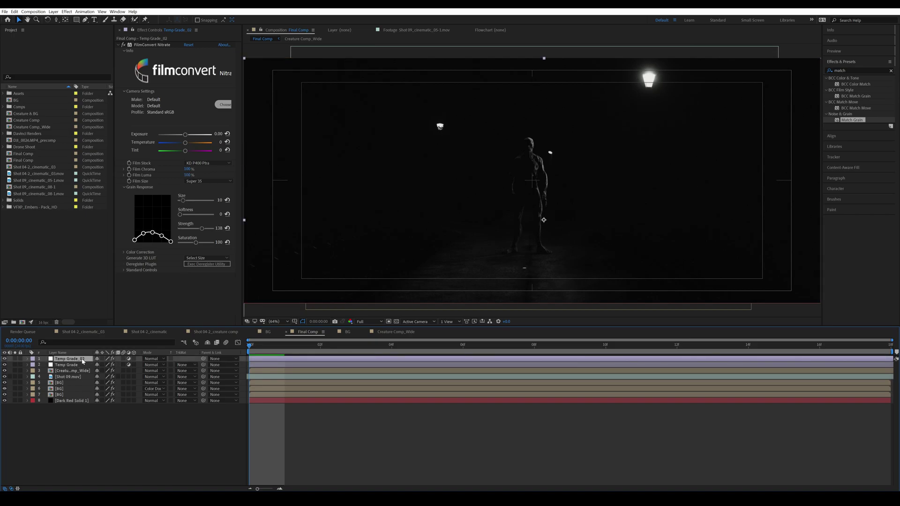